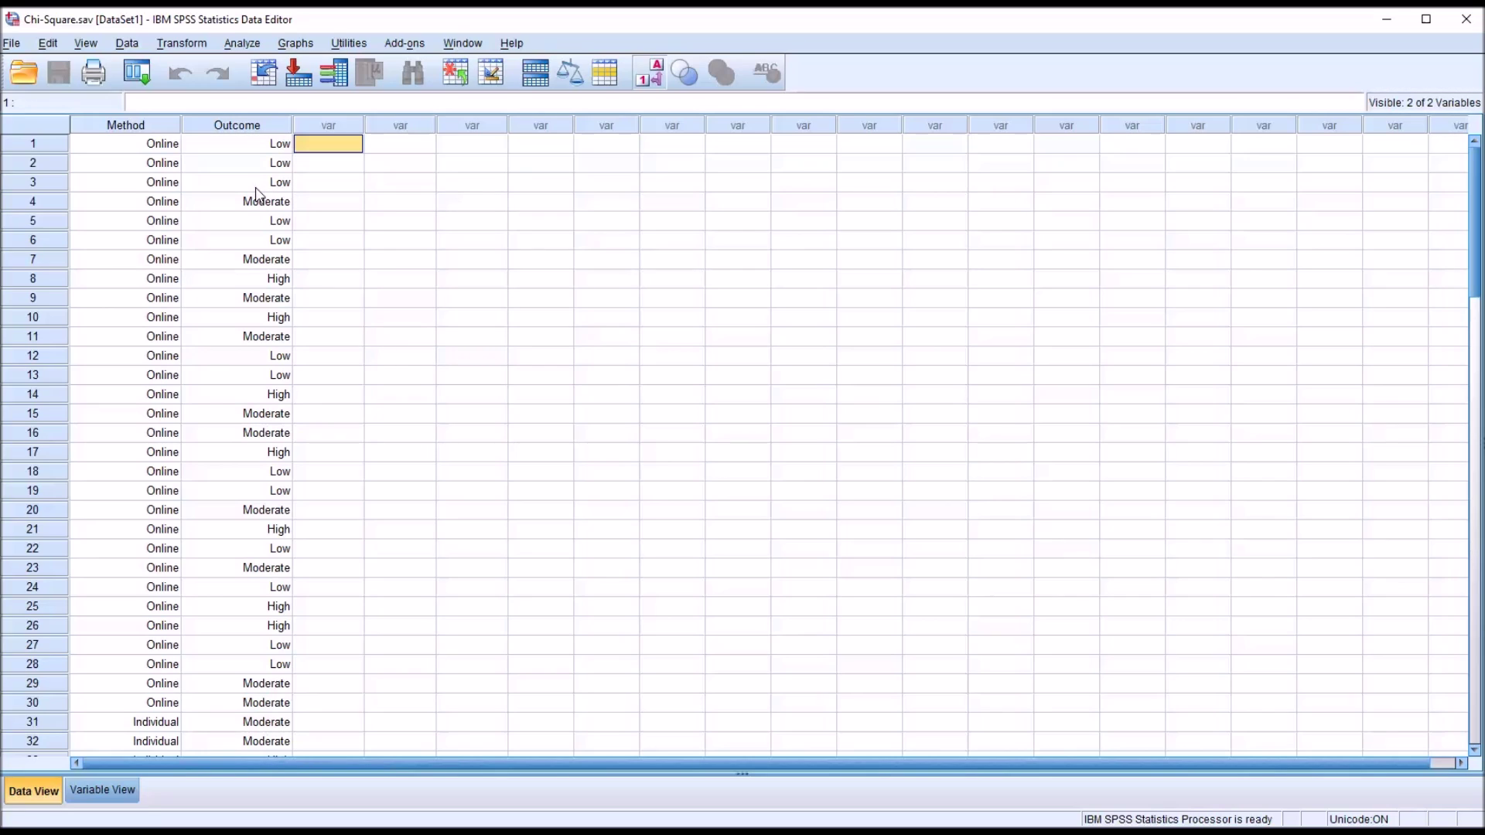
Step: Examine how the Method variable's categories are distributed across all cases of the dataset
{"action": "left_click", "coordinate": [133, 126]}
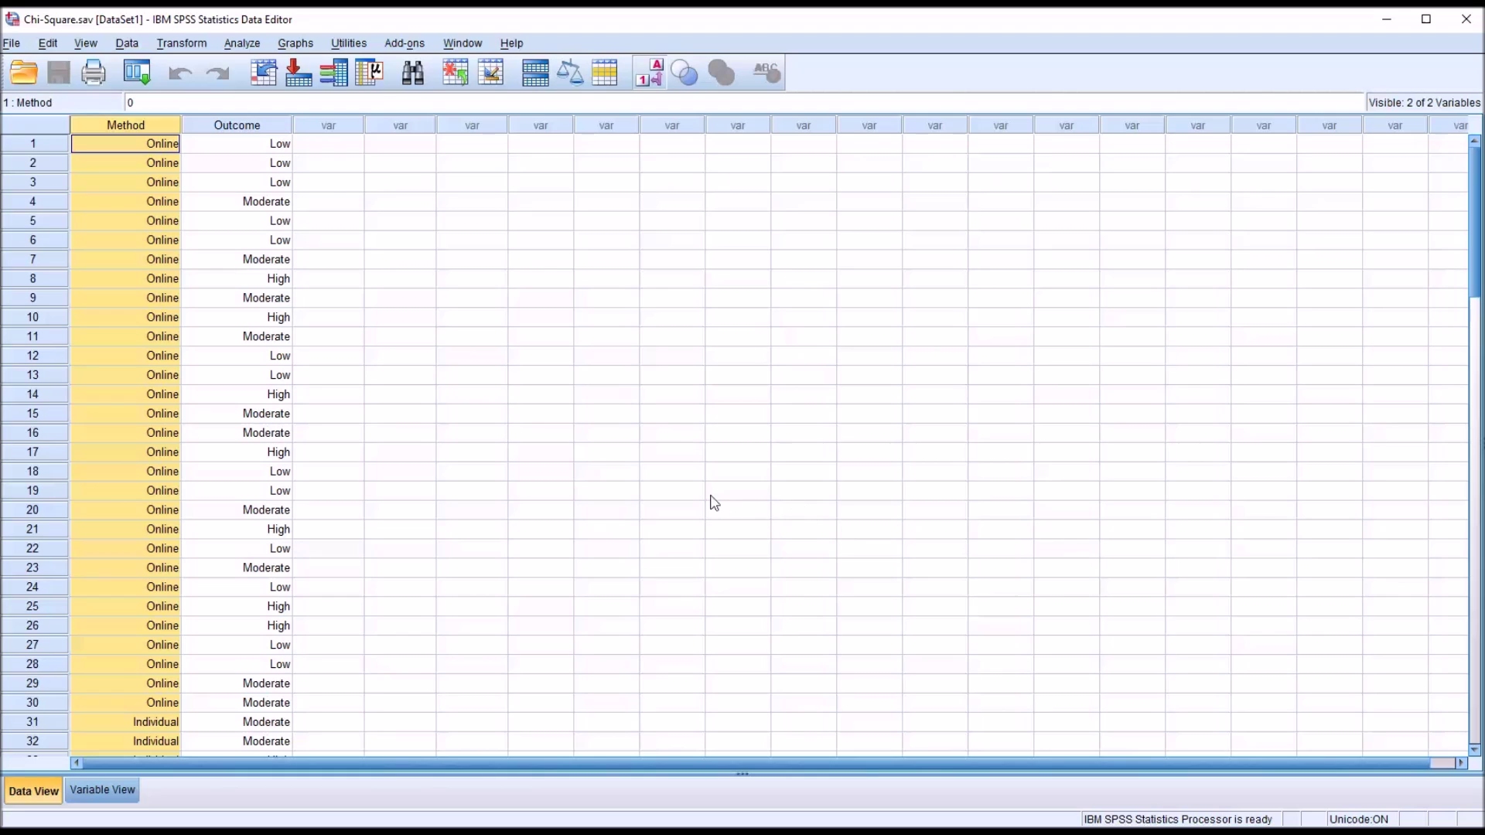
{"action": "left_click", "coordinate": [249, 143]}
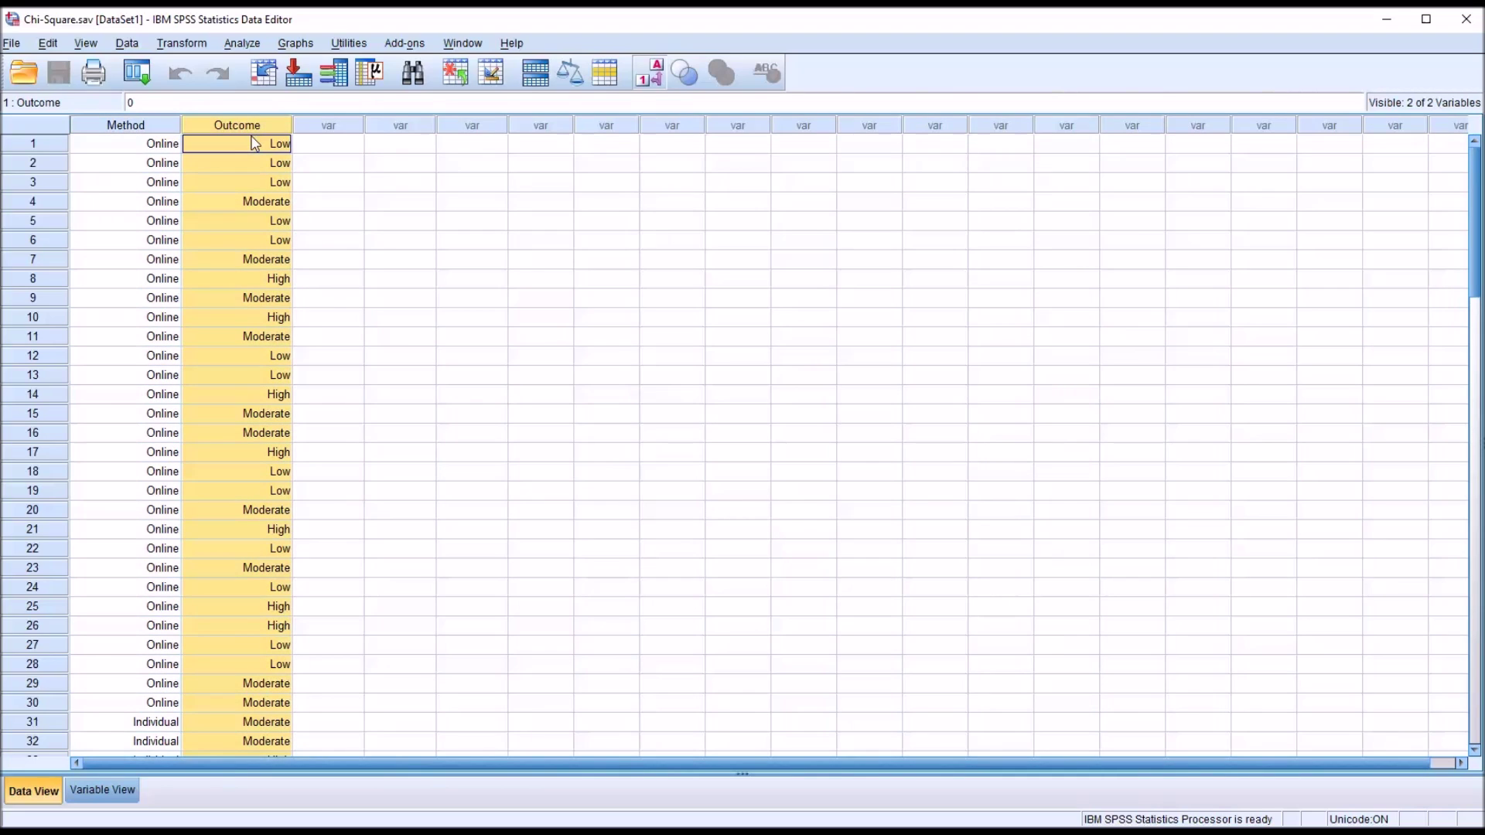
{"action": "left_click", "coordinate": [149, 141]}
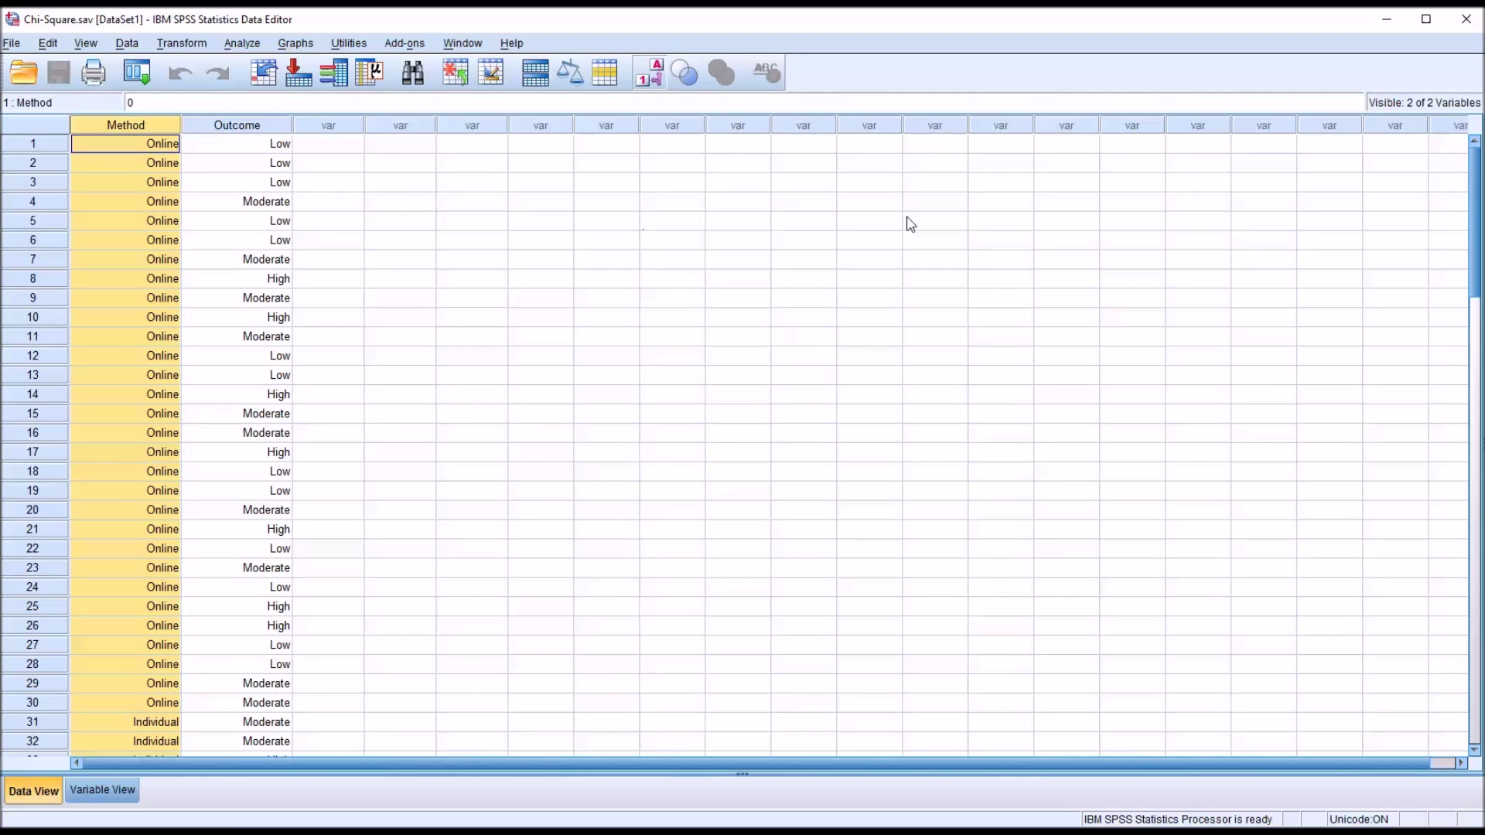
{"action": "double_click", "coordinate": [143, 146]}
{"action": "left_click", "coordinate": [149, 172]}
{"action": "left_click", "coordinate": [142, 152]}
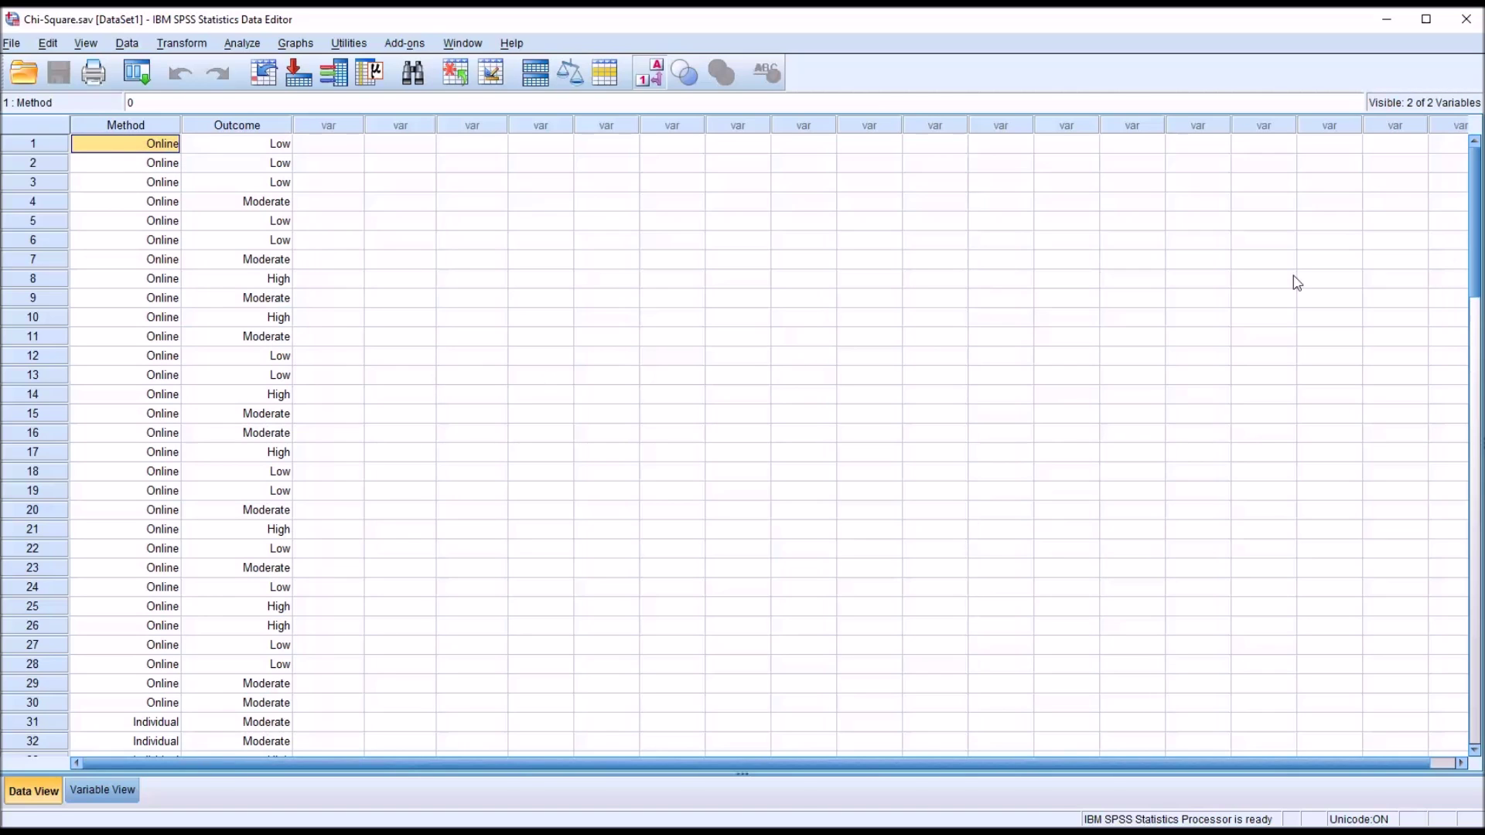
{"action": "mouse_move", "coordinate": [1477, 246]}
{"action": "left_mouse_down"}
{"action": "mouse_move", "coordinate": [1477, 464]}
{"action": "mouse_move", "coordinate": [1452, 239]}
{"action": "left_mouse_up"}
{"action": "left_click_drag", "start_coordinate": [1475, 240], "coordinate": [1468, 334]}
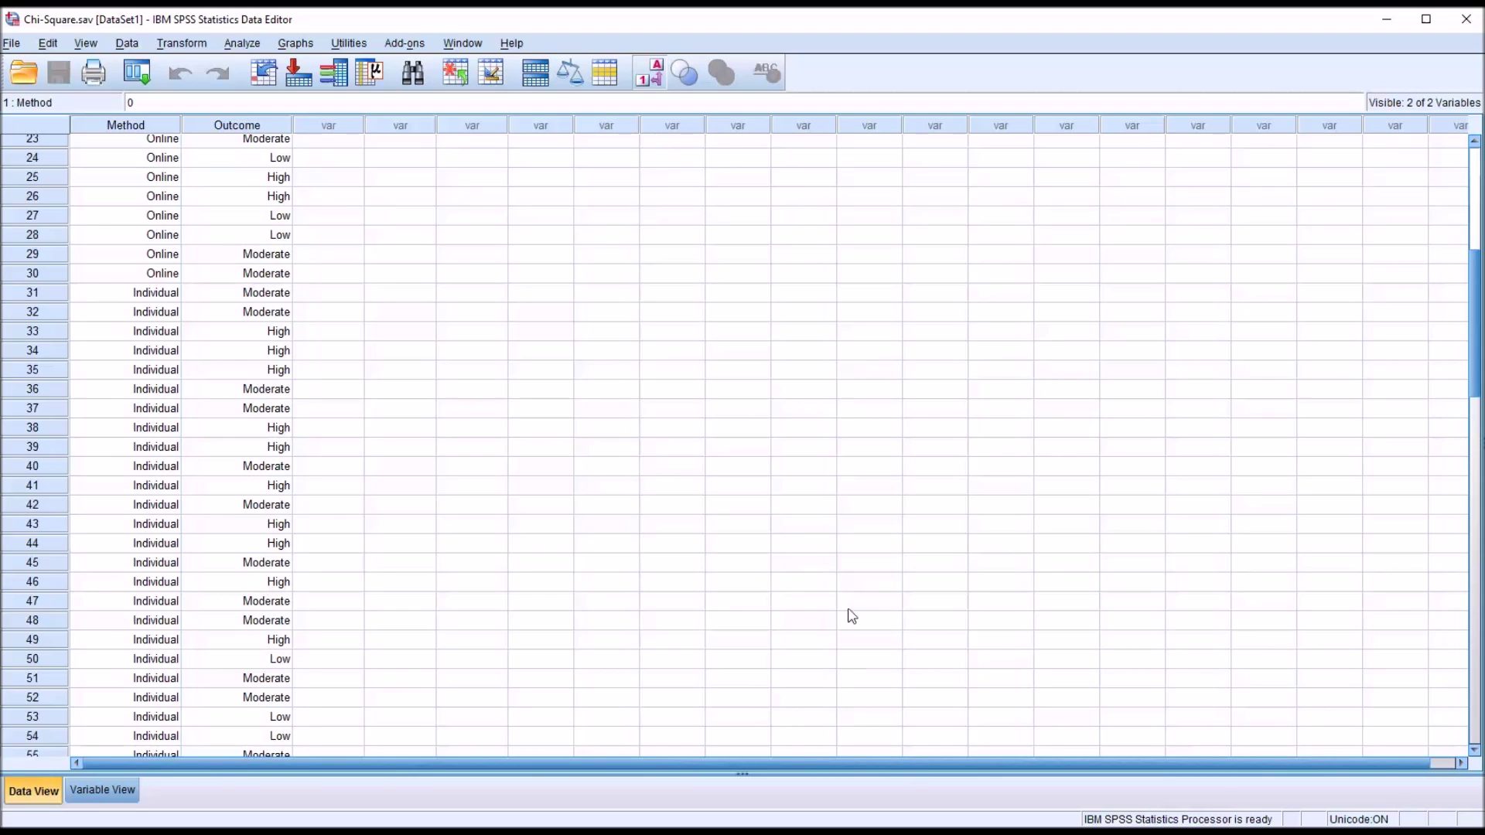
{"action": "left_click", "coordinate": [132, 296]}
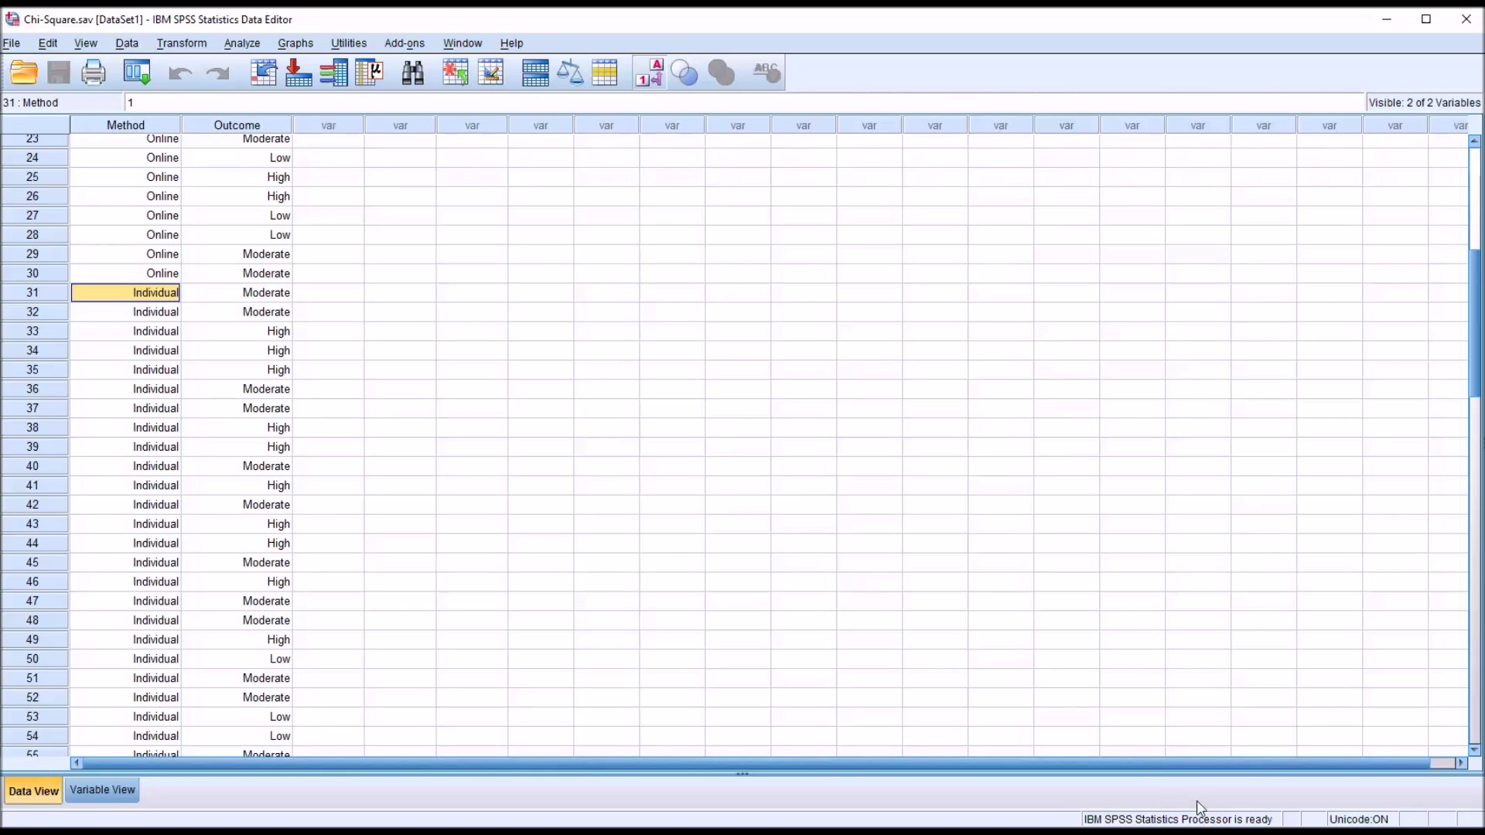
{"action": "left_click_drag", "start_coordinate": [1472, 371], "coordinate": [1451, 502]}
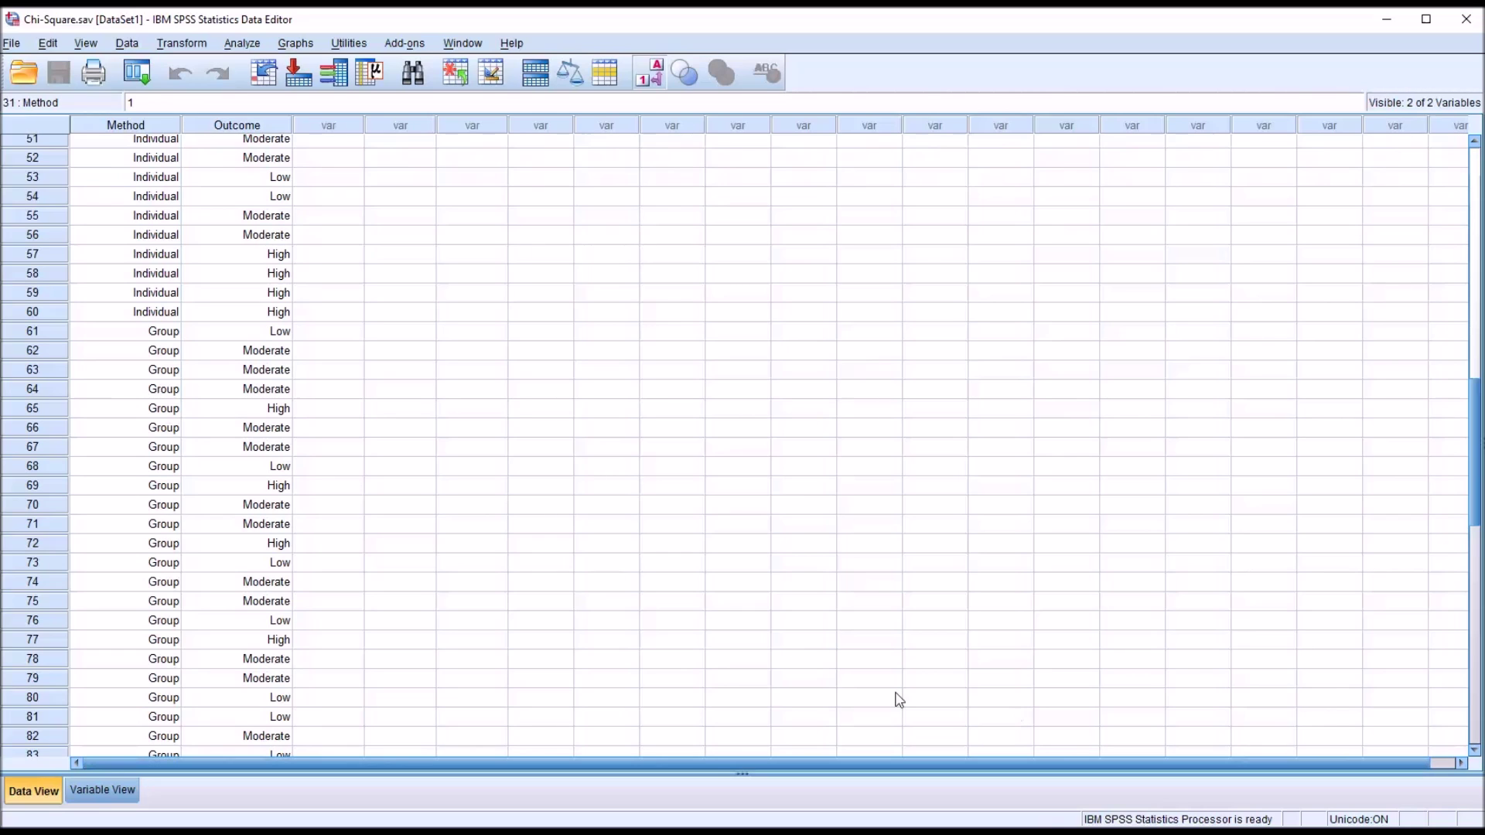
{"action": "left_click_drag", "start_coordinate": [1472, 474], "coordinate": [1356, 296]}
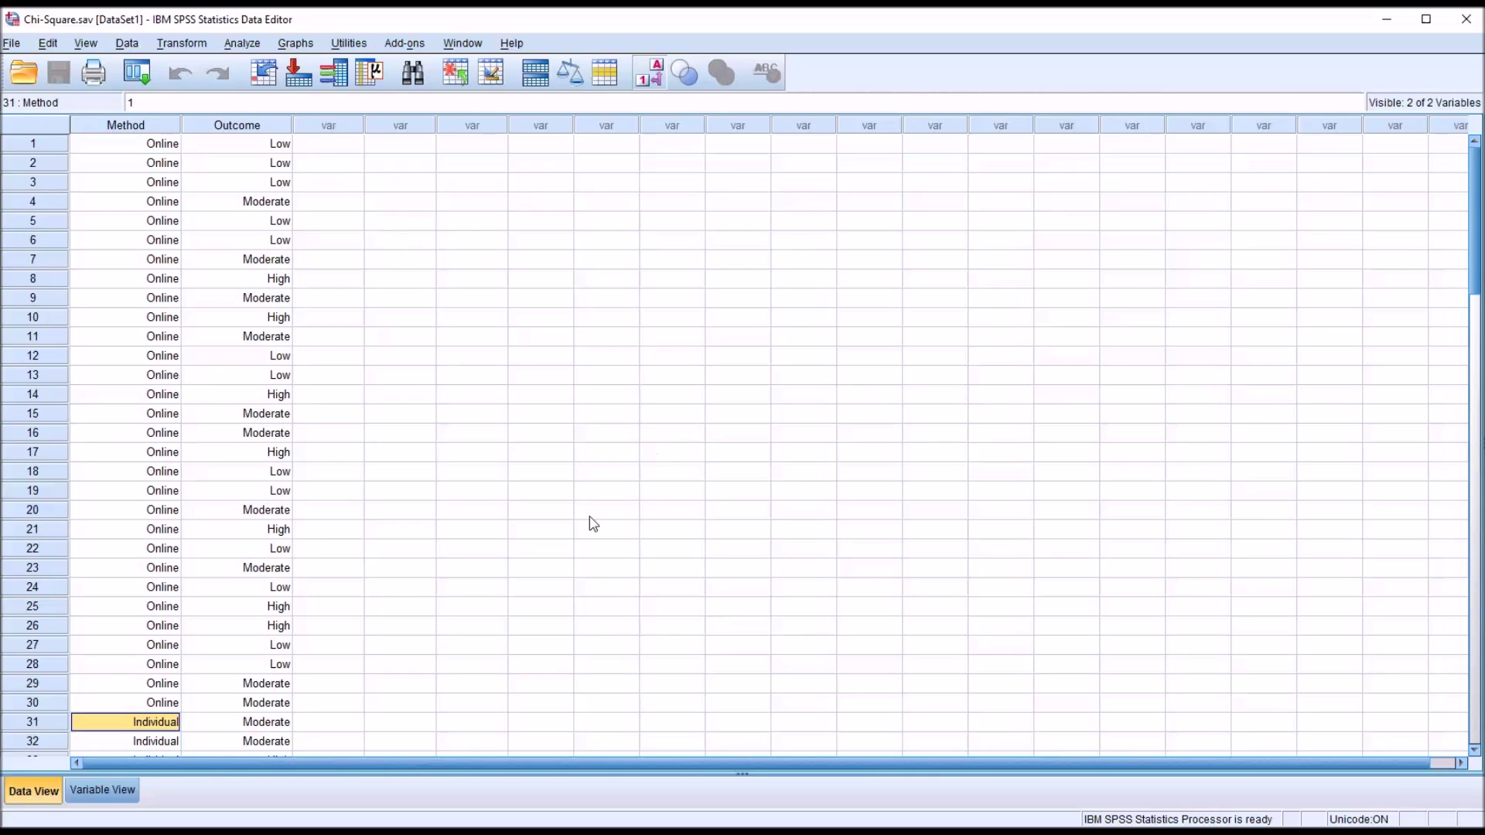
Step: Inspect example cases of the Low, Moderate and High levels in the Outcome variable
{"action": "left_click", "coordinate": [226, 147]}
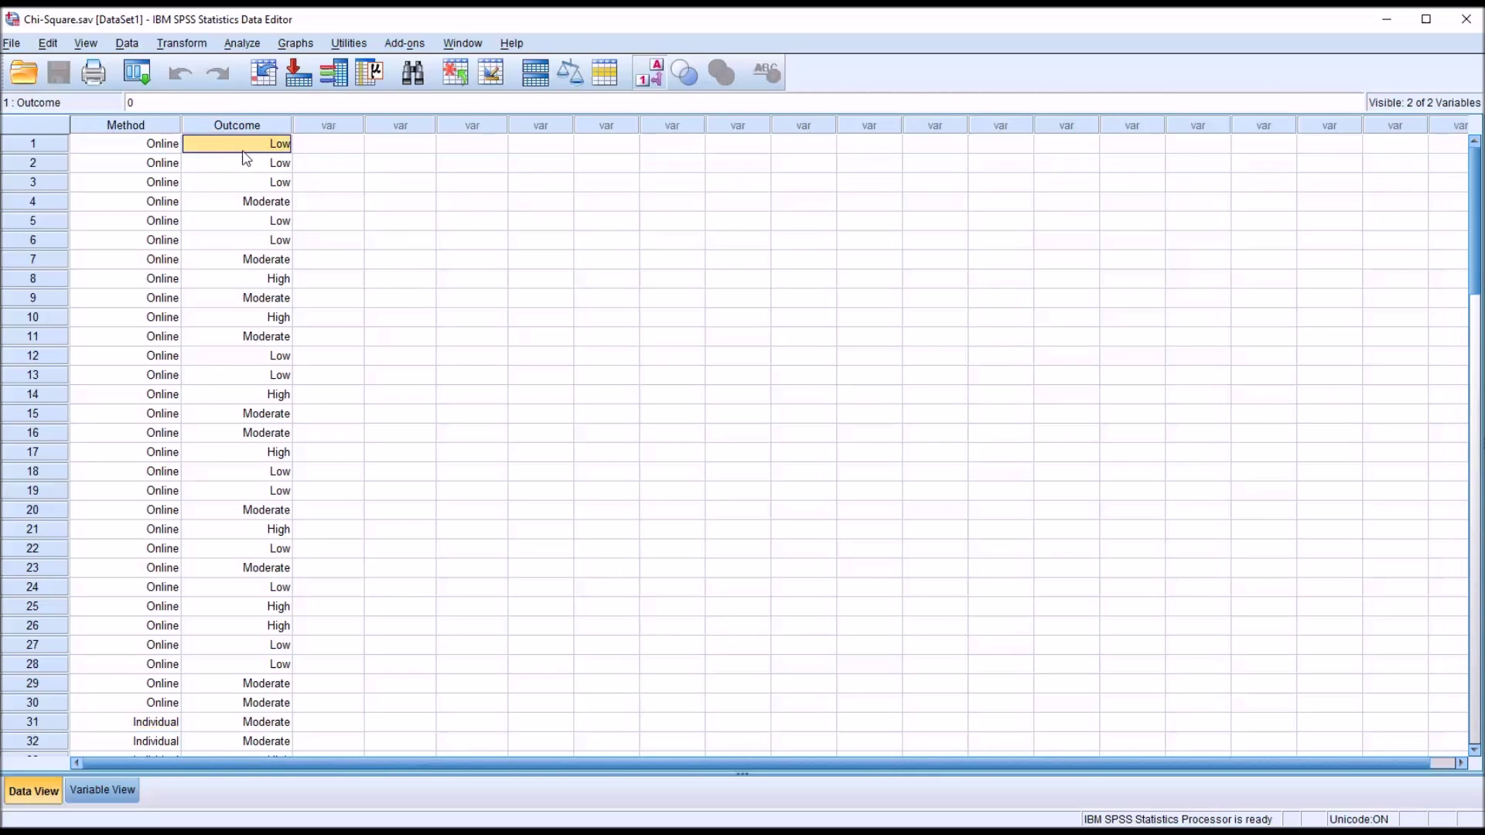
{"action": "left_click", "coordinate": [232, 202]}
{"action": "left_click", "coordinate": [227, 282]}
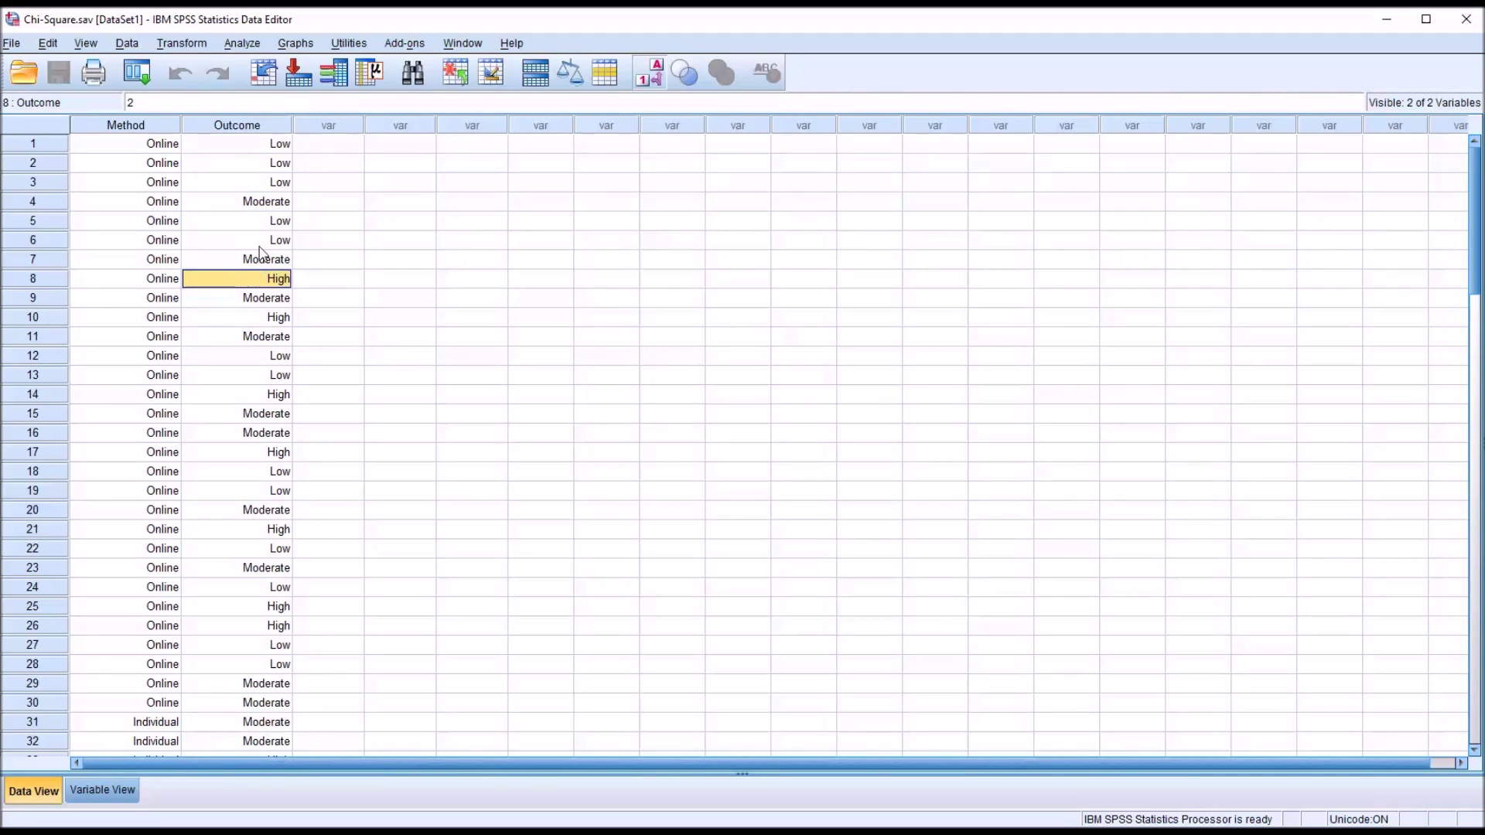
{"action": "left_click", "coordinate": [228, 150]}
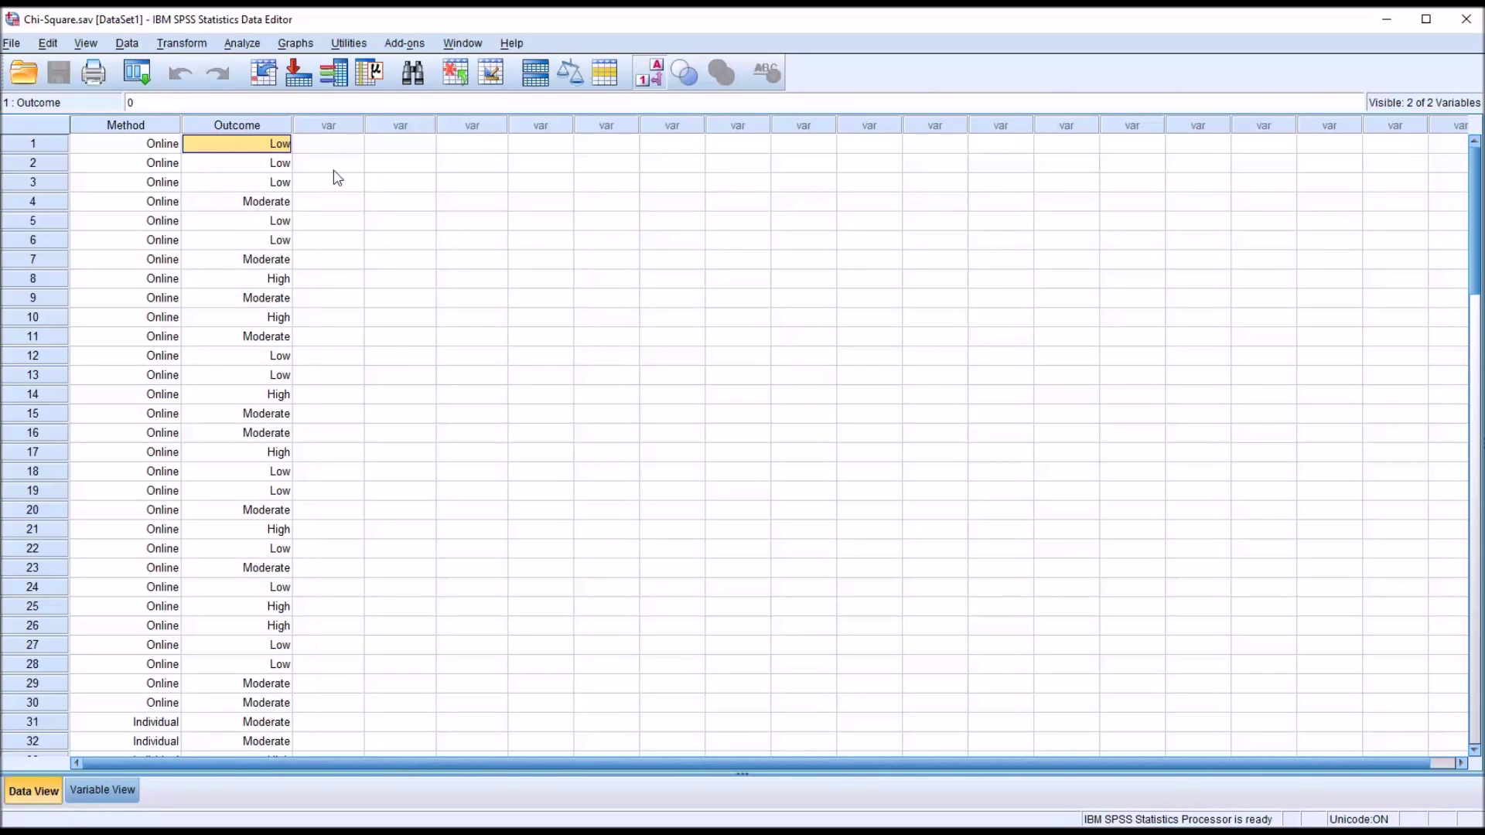
{"action": "left_click", "coordinate": [264, 206]}
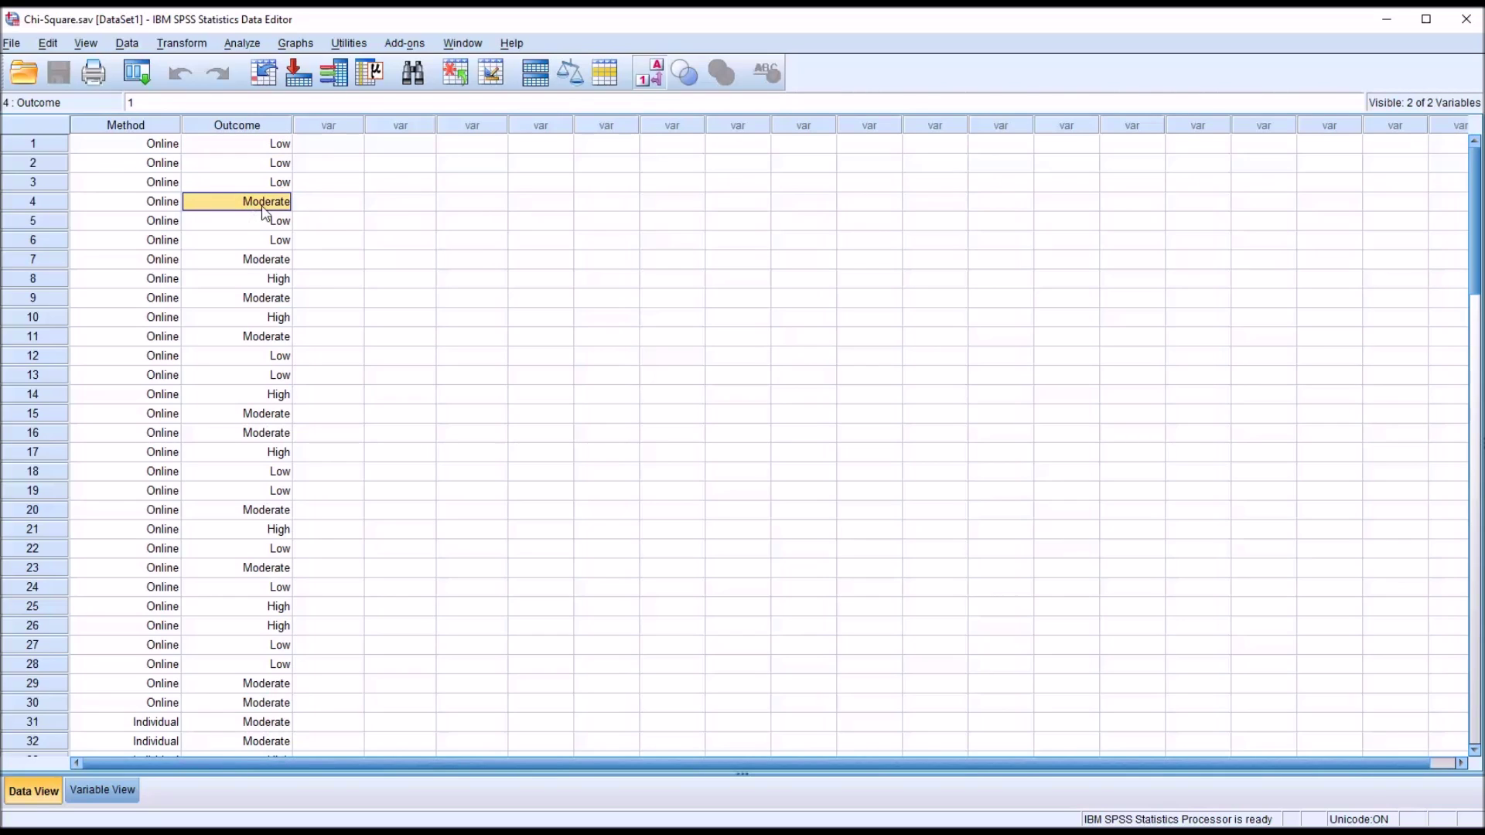
{"action": "left_click", "coordinate": [257, 283]}
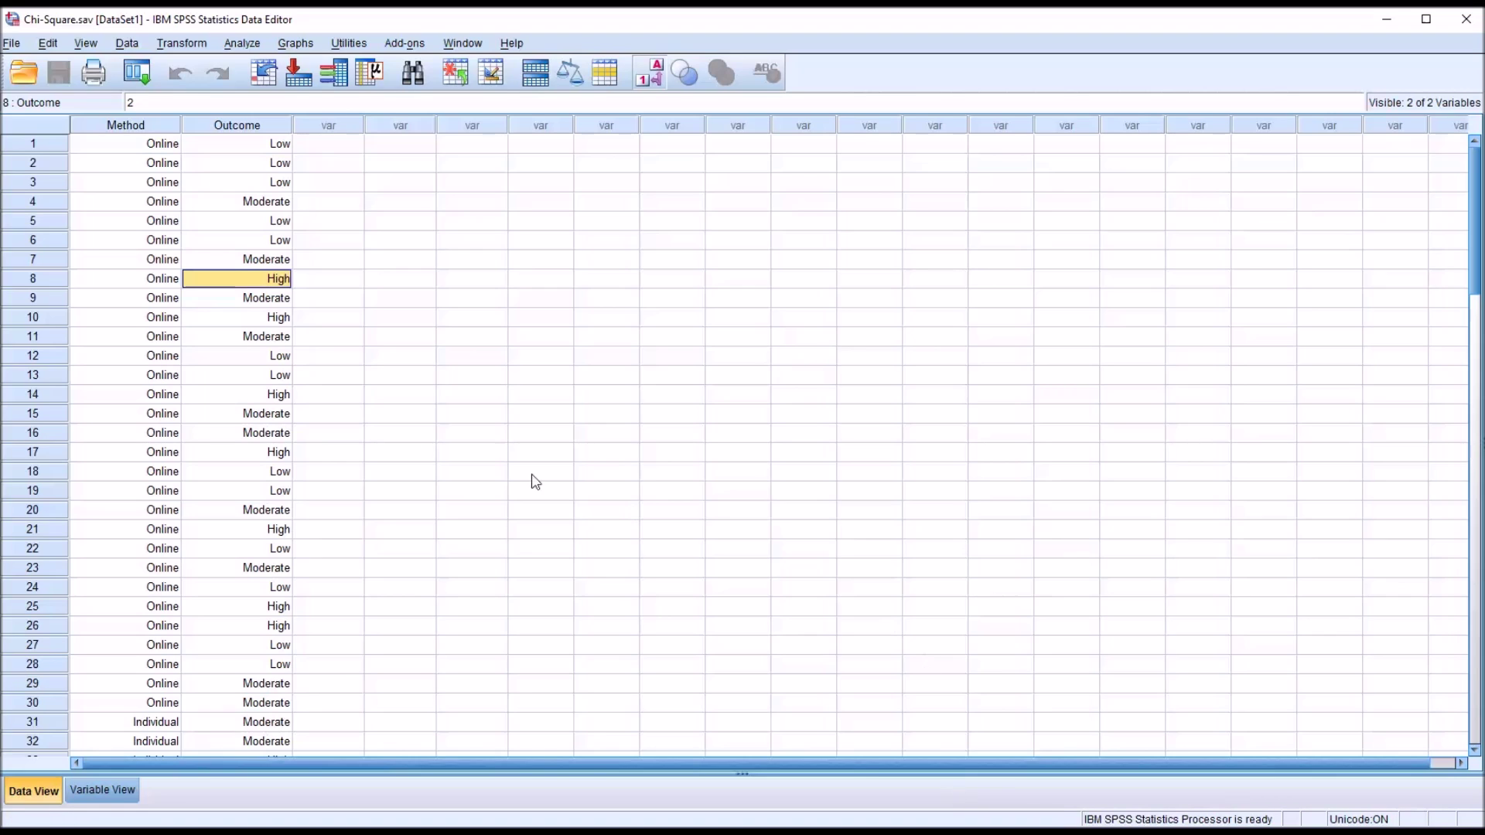
{"action": "left_click", "coordinate": [176, 125]}
{"action": "left_click", "coordinate": [194, 127]}
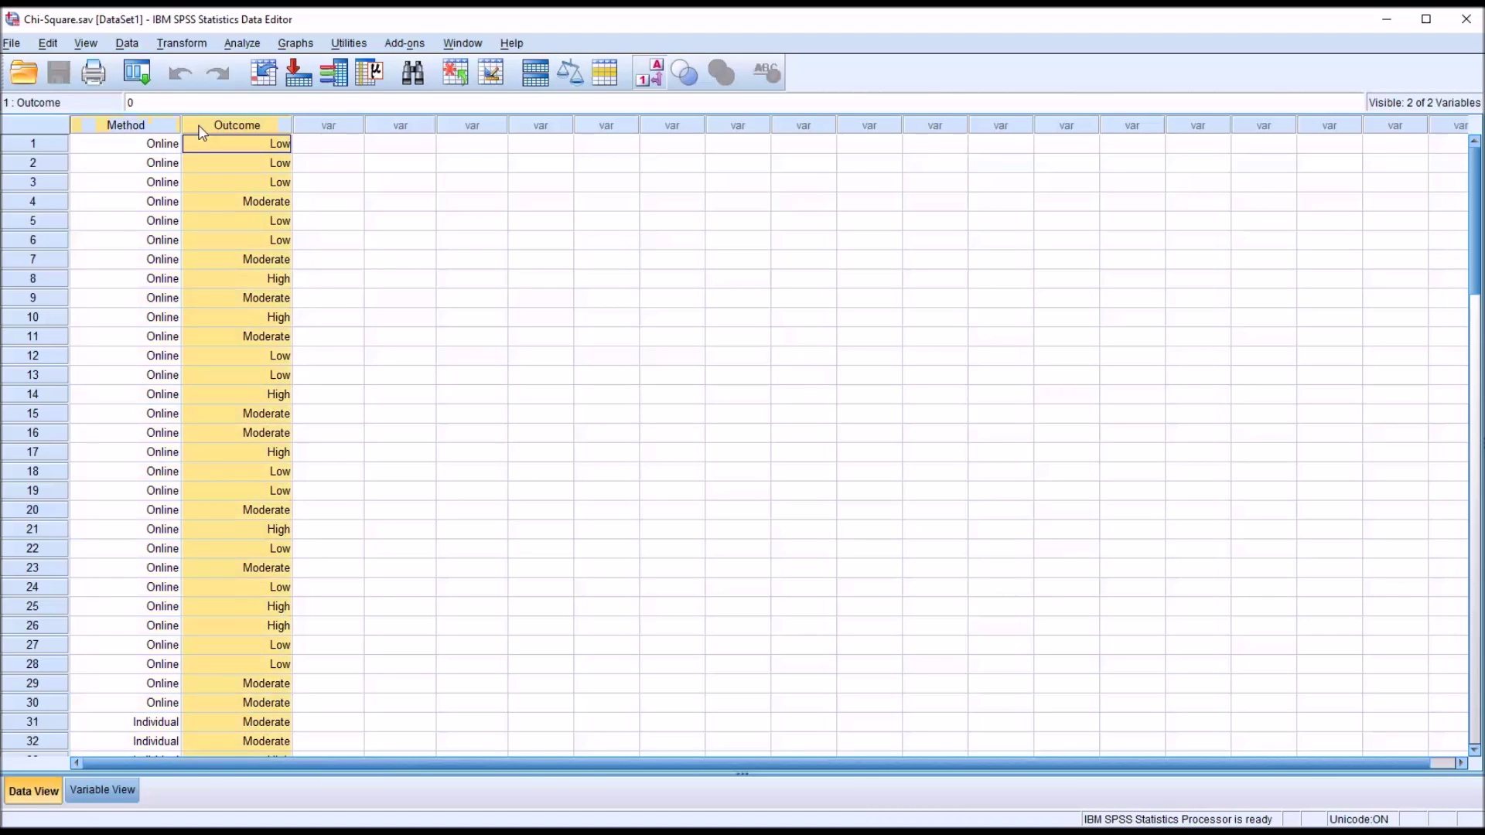
{"action": "left_click", "coordinate": [141, 128]}
{"action": "left_click", "coordinate": [194, 128]}
{"action": "left_click", "coordinate": [315, 146]}
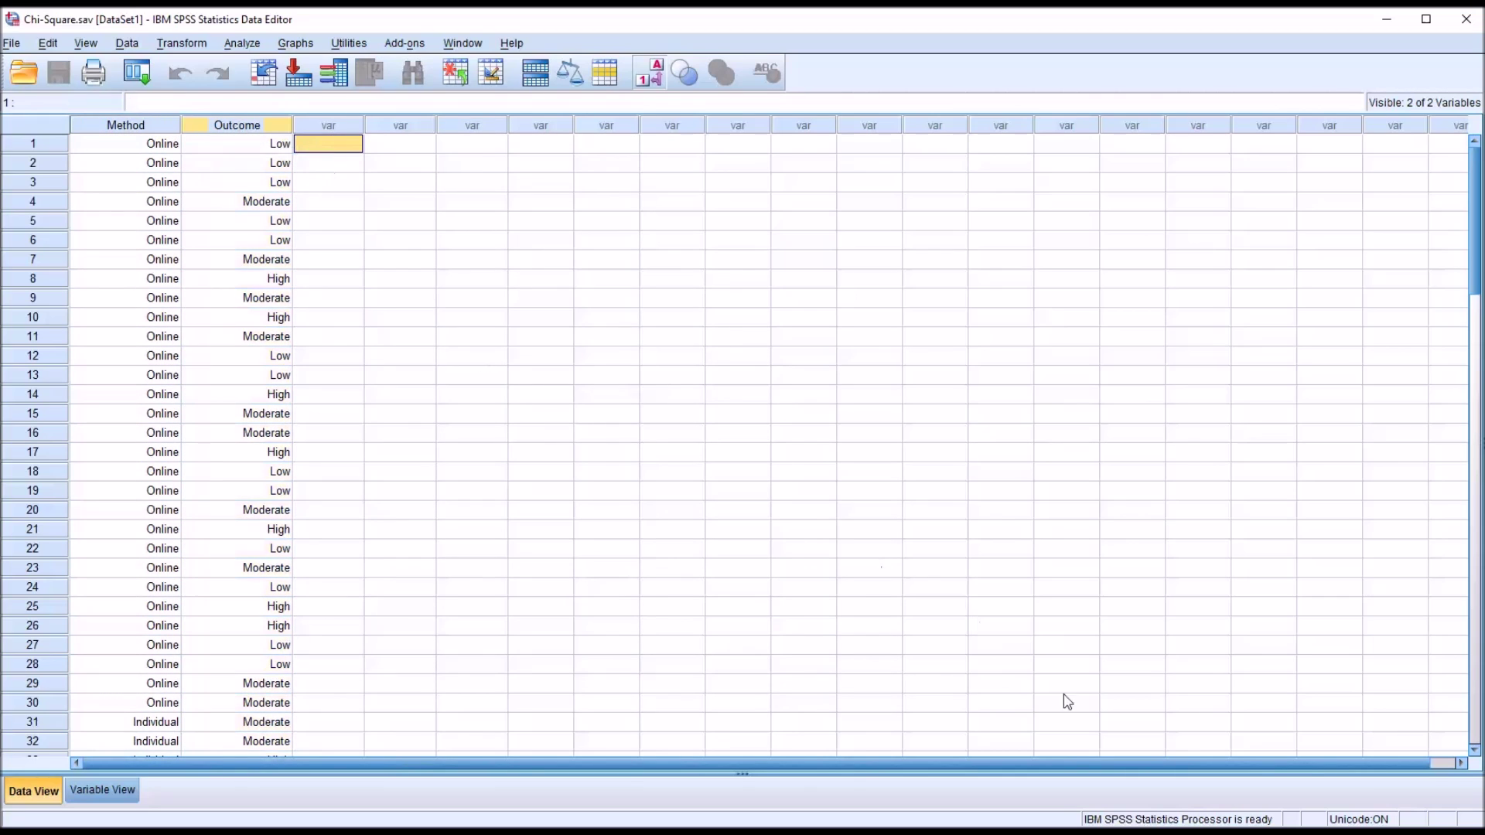
{"action": "left_click", "coordinate": [133, 126]}
{"action": "left_click", "coordinate": [219, 127]}
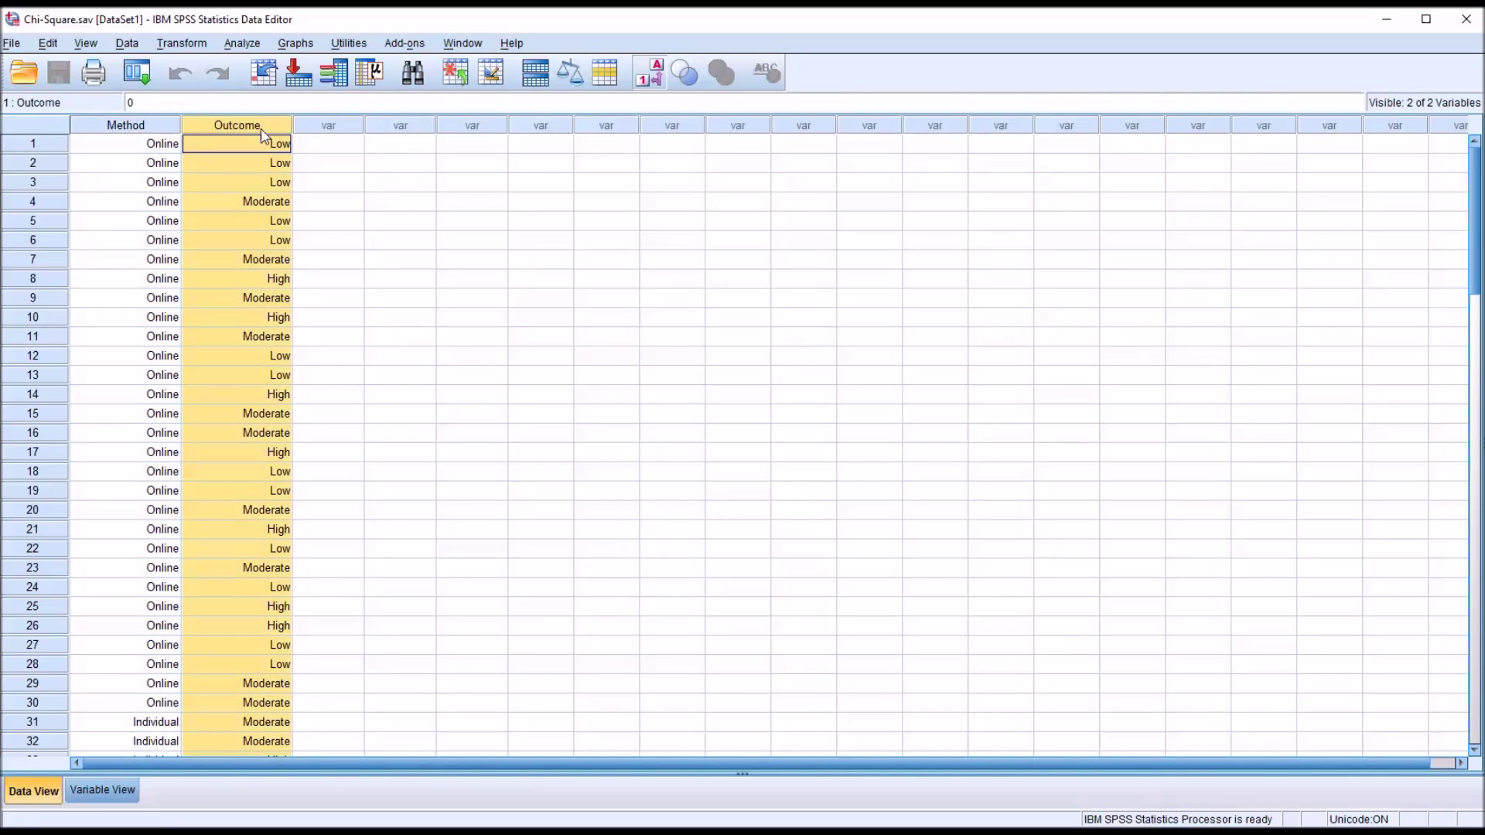
{"action": "left_click", "coordinate": [306, 146]}
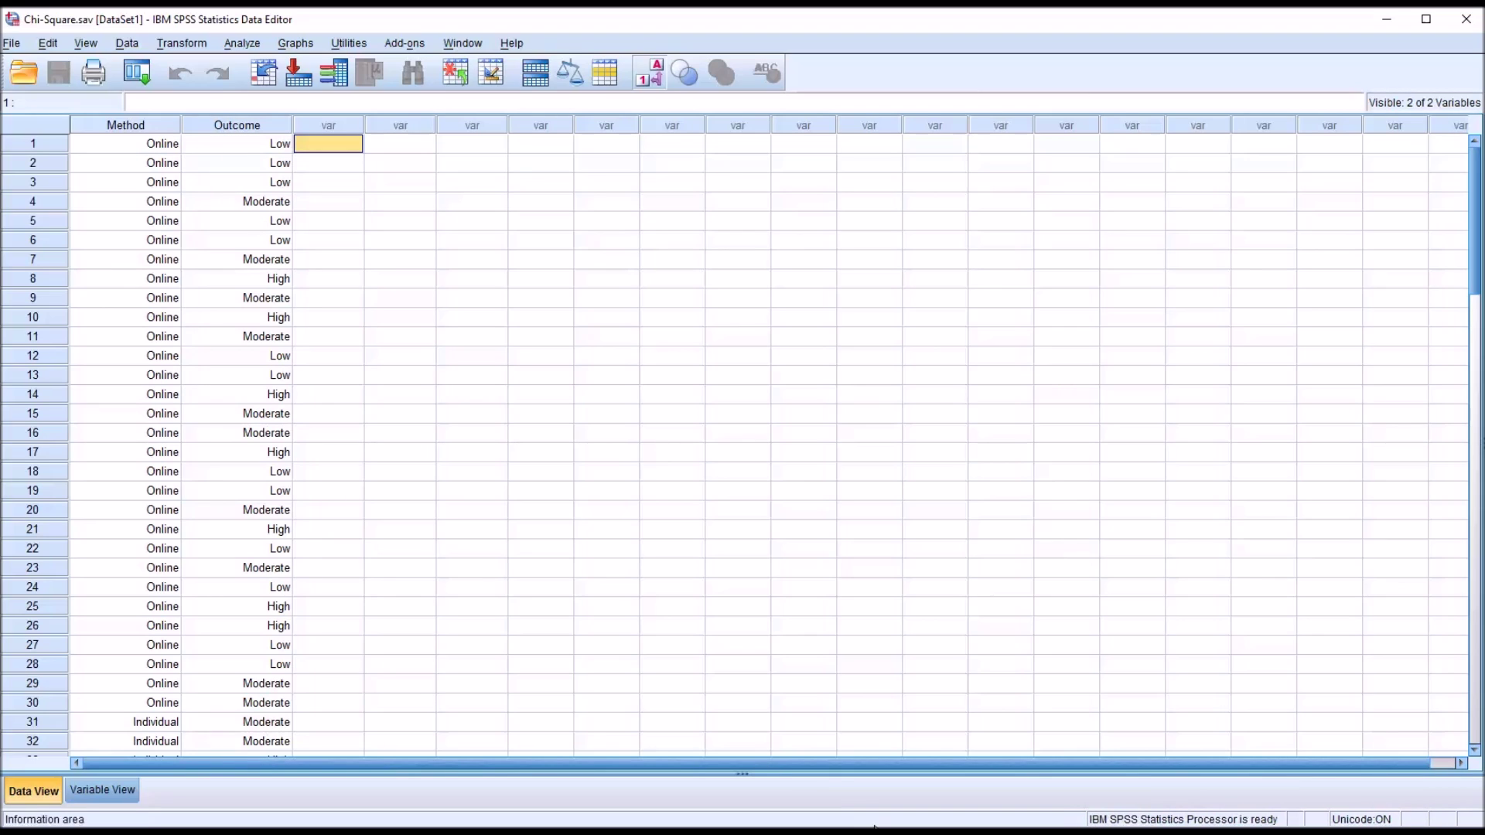
{"action": "left_click", "coordinate": [132, 129]}
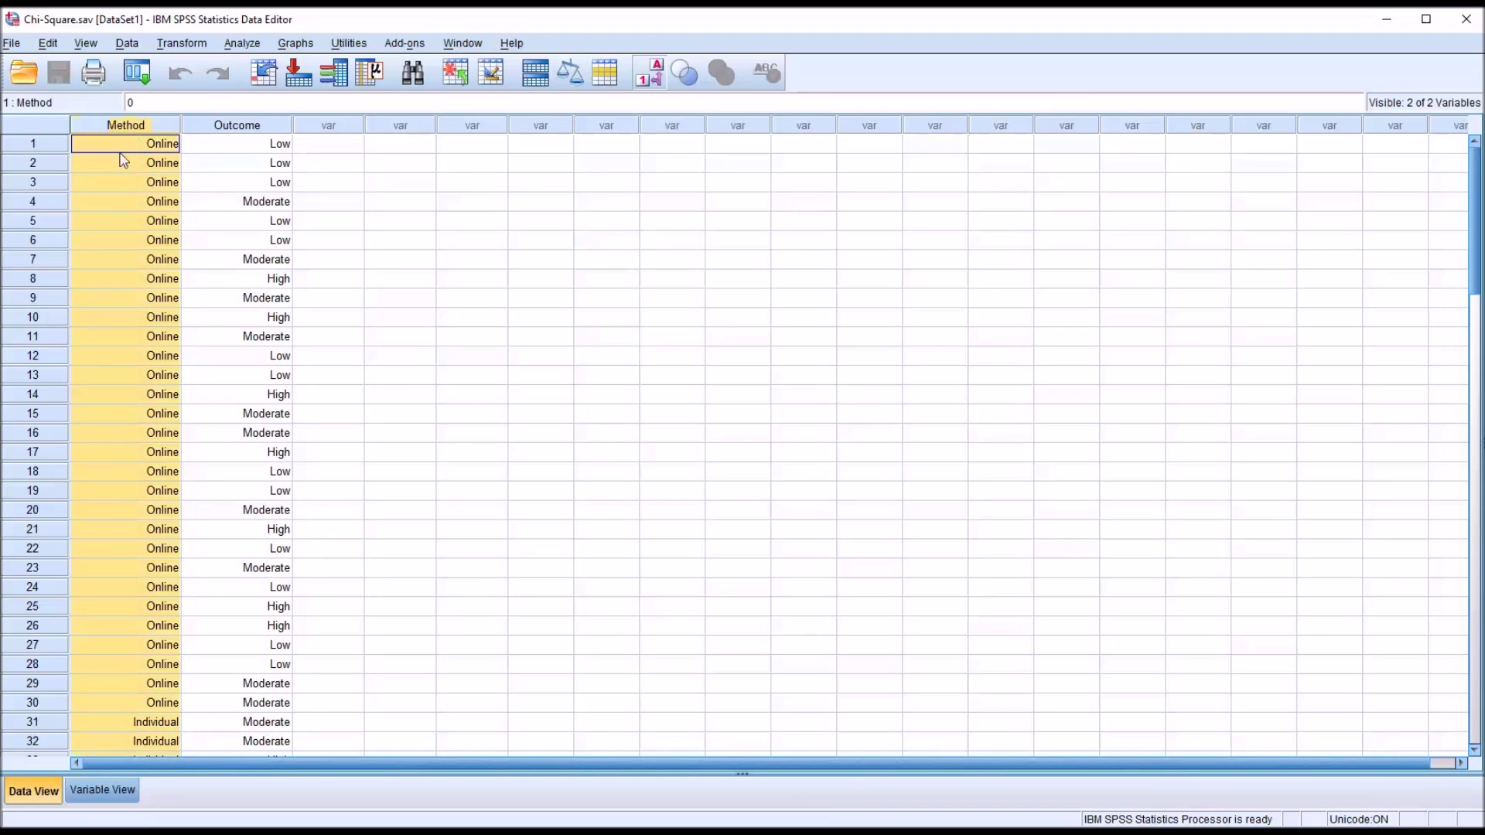
{"action": "left_click", "coordinate": [236, 127]}
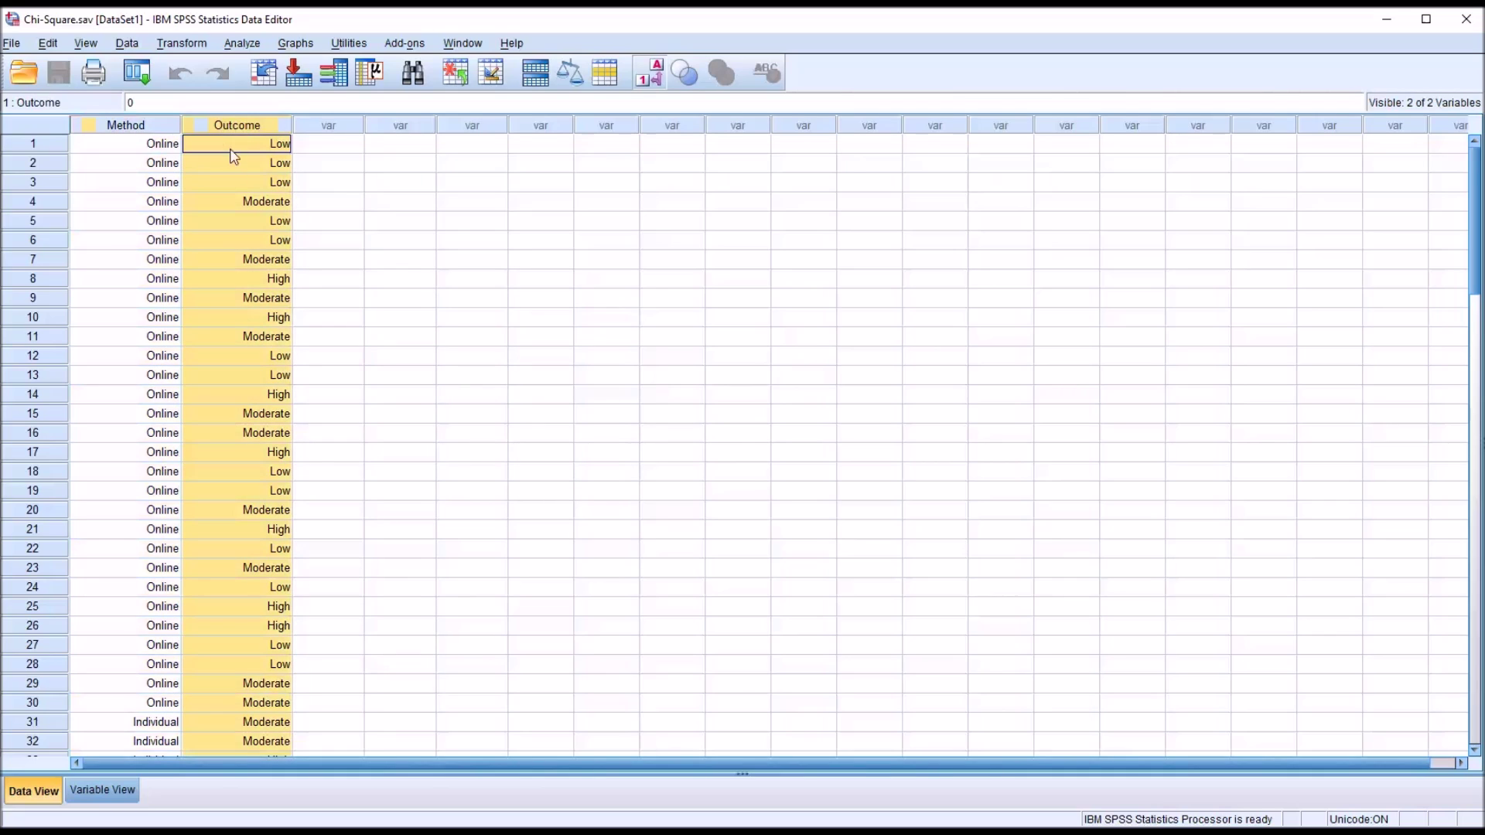
{"action": "left_click", "coordinate": [318, 147]}
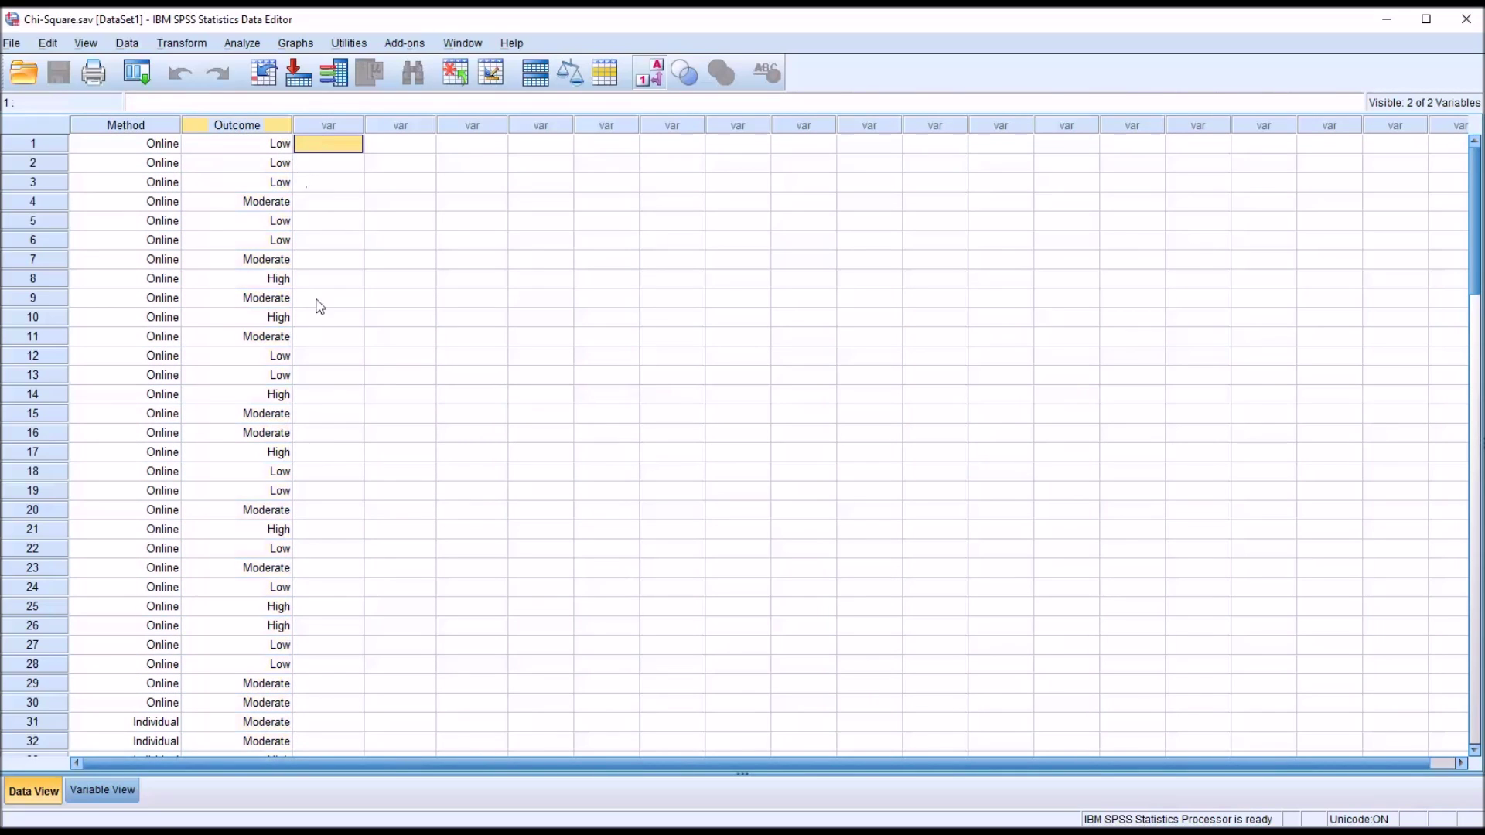
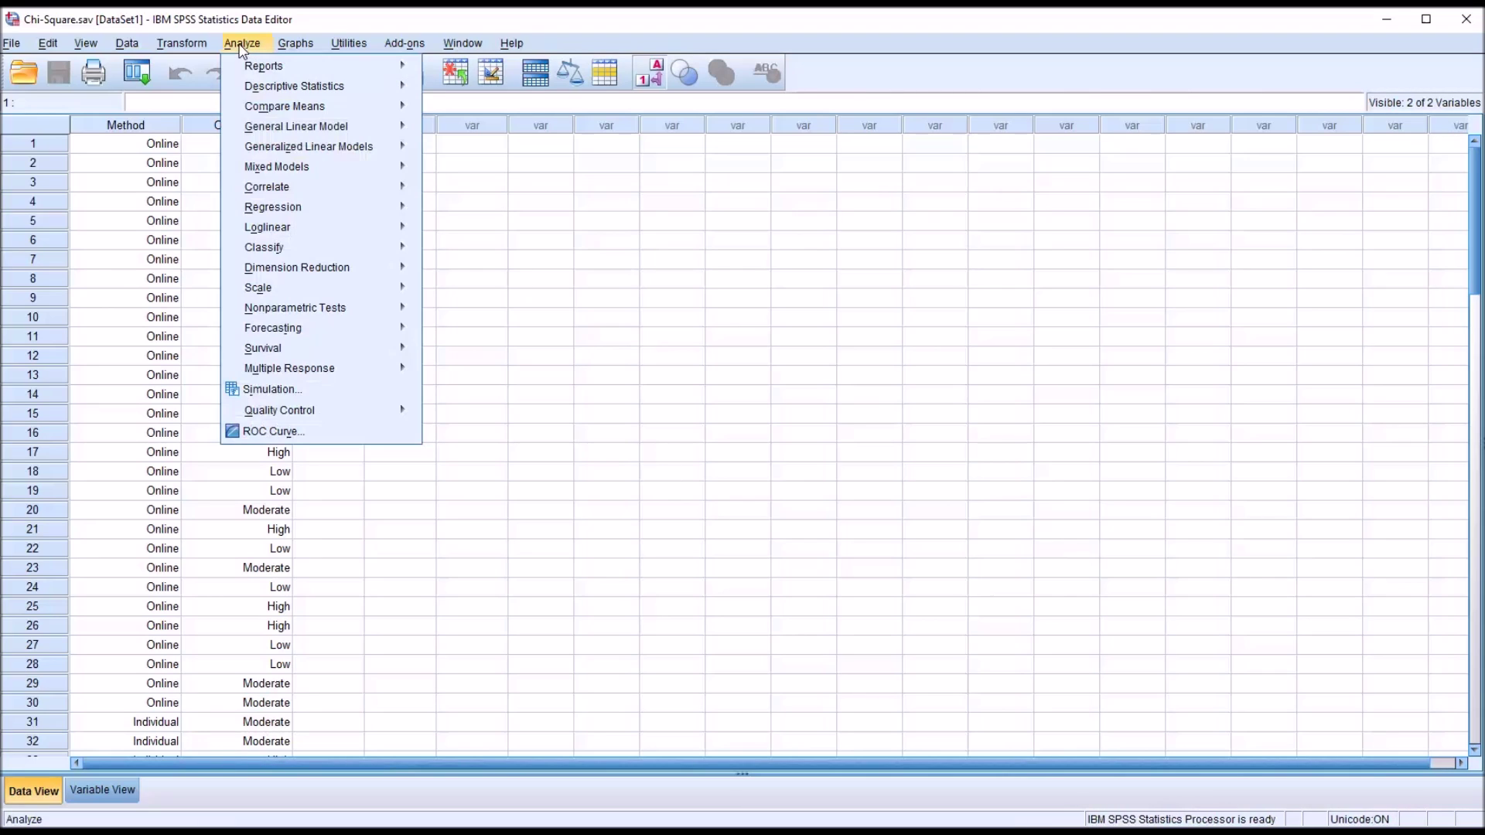
Step: Set up a Crosstabs analysis with Method as rows and Outcome as columns, including the Chi-square statistic
{"action": "mouse_move", "coordinate": [284, 93]}
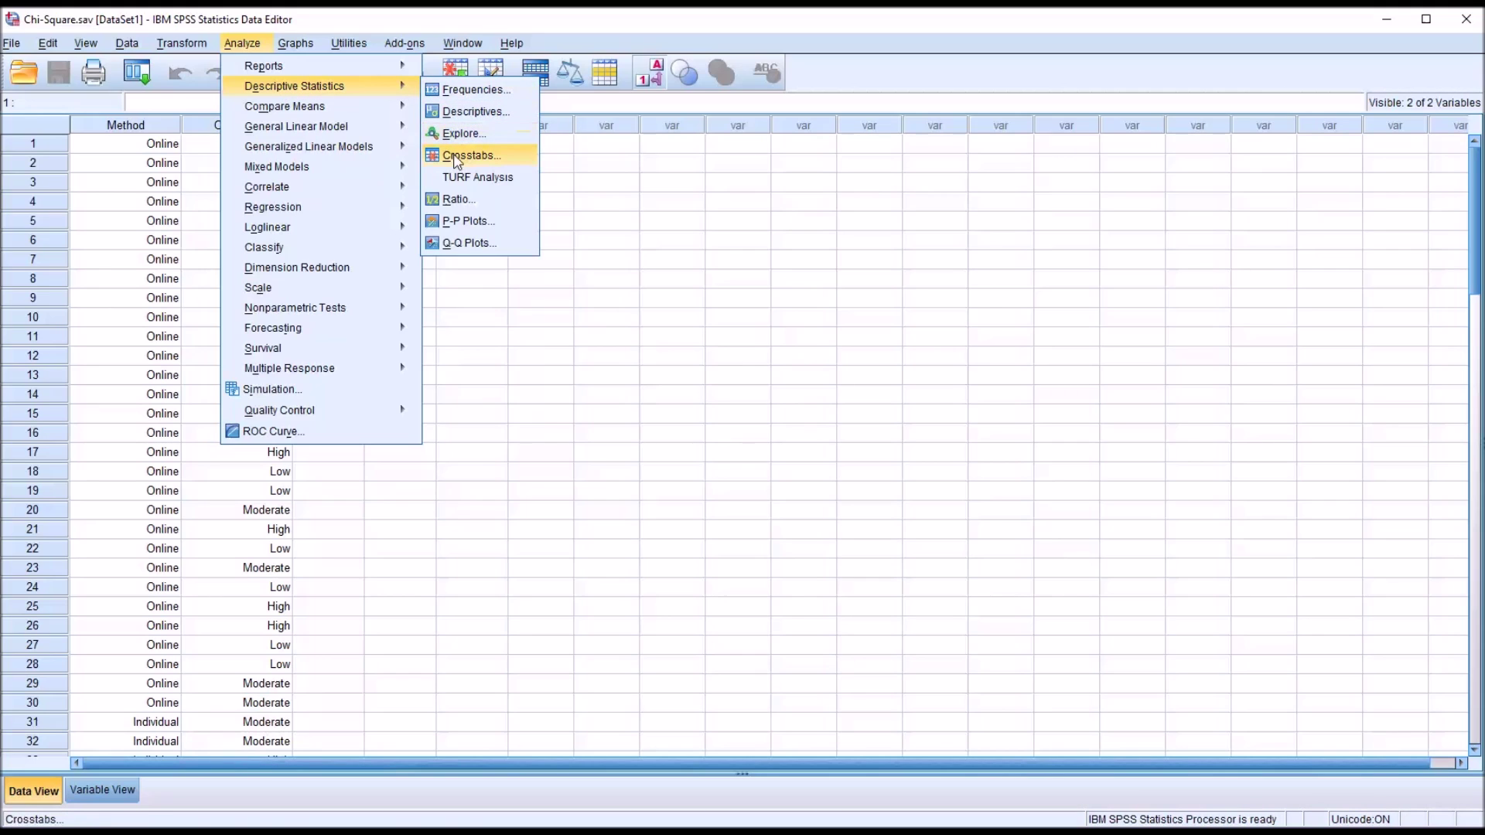
{"action": "left_click", "coordinate": [456, 159]}
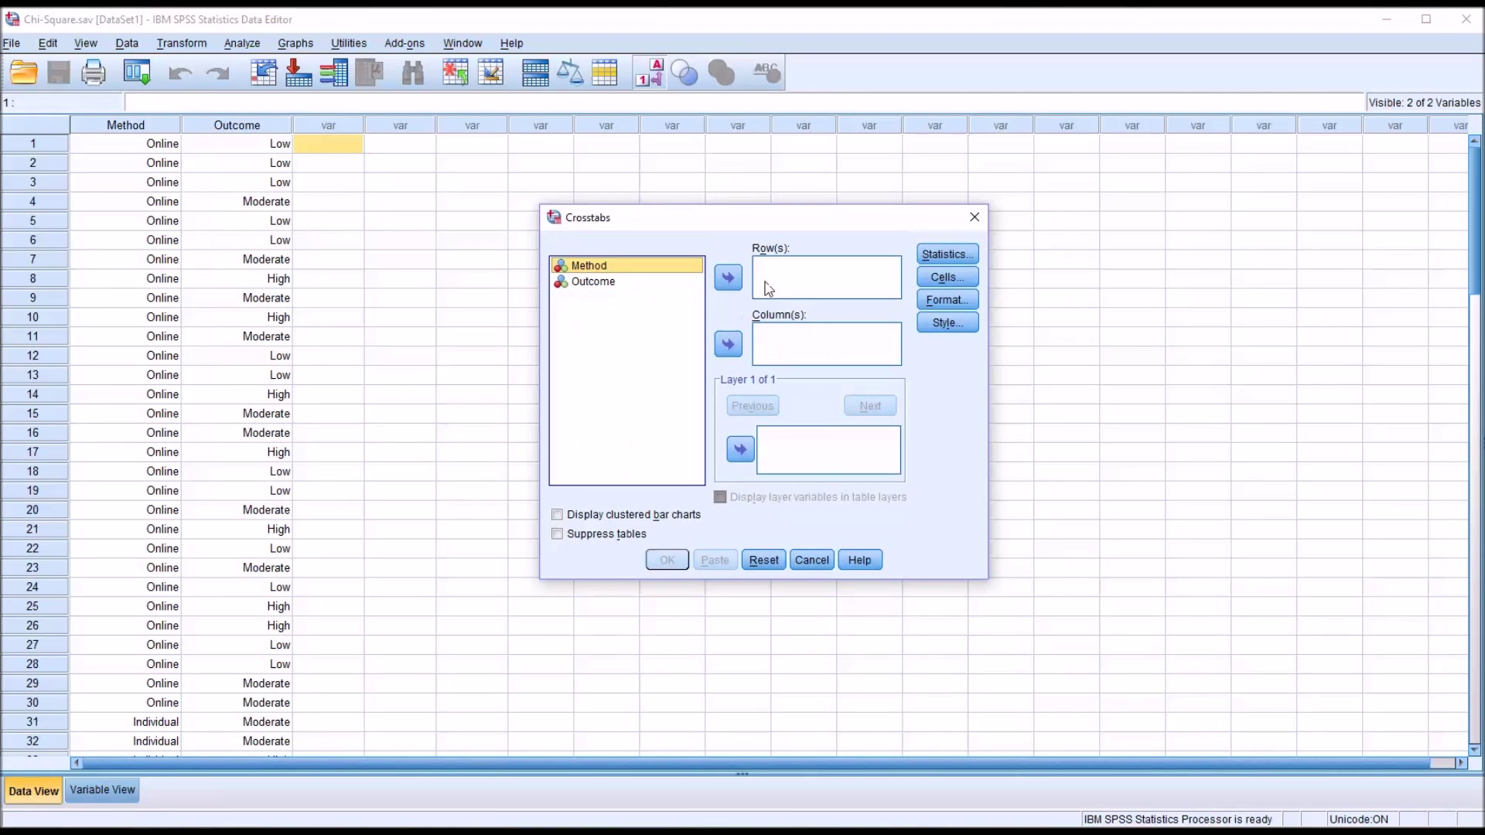
{"action": "left_click_drag", "start_coordinate": [595, 271], "coordinate": [774, 285]}
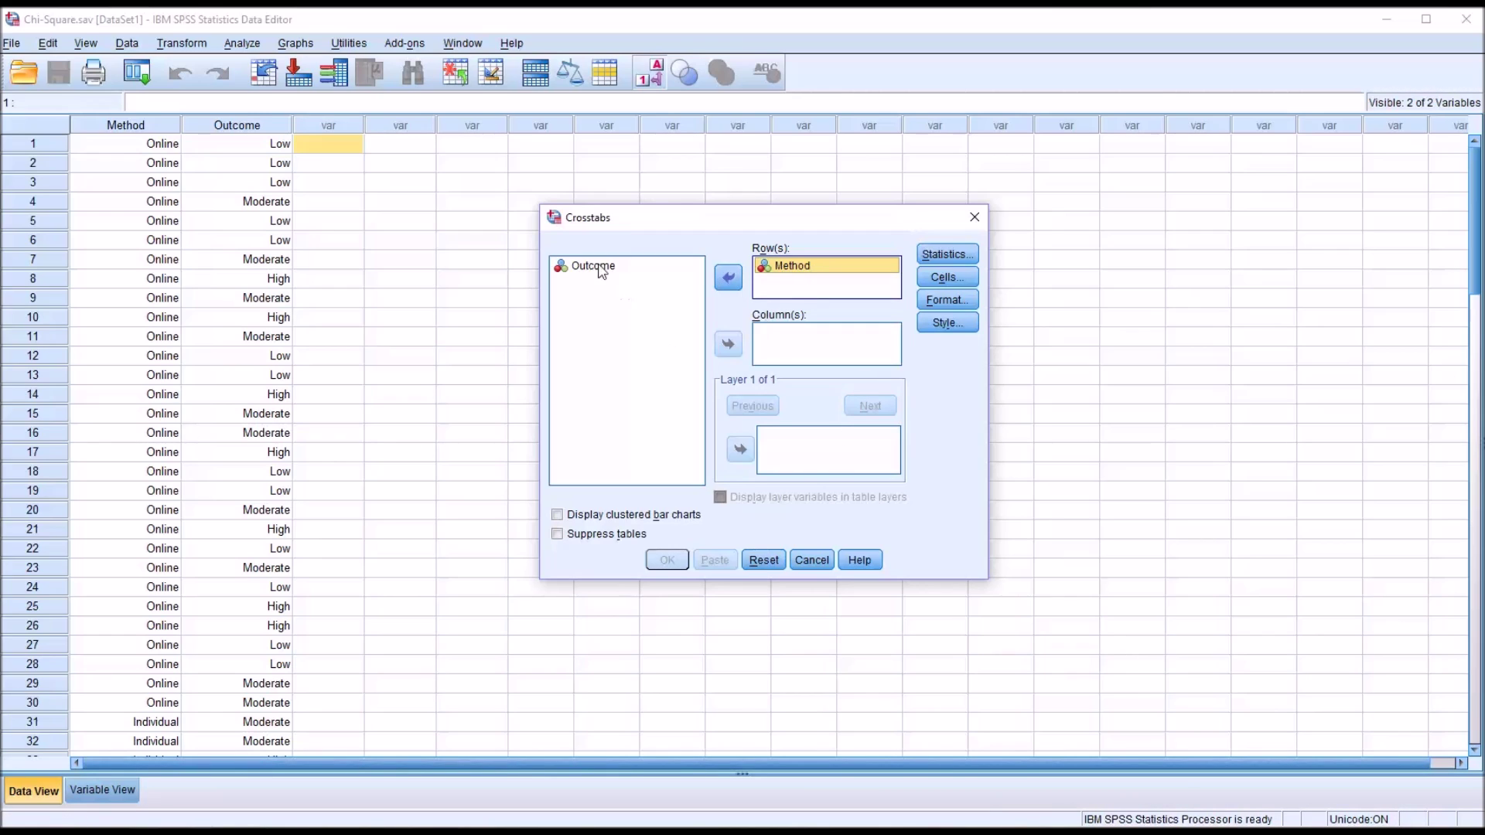
{"action": "left_click_drag", "start_coordinate": [590, 271], "coordinate": [785, 348]}
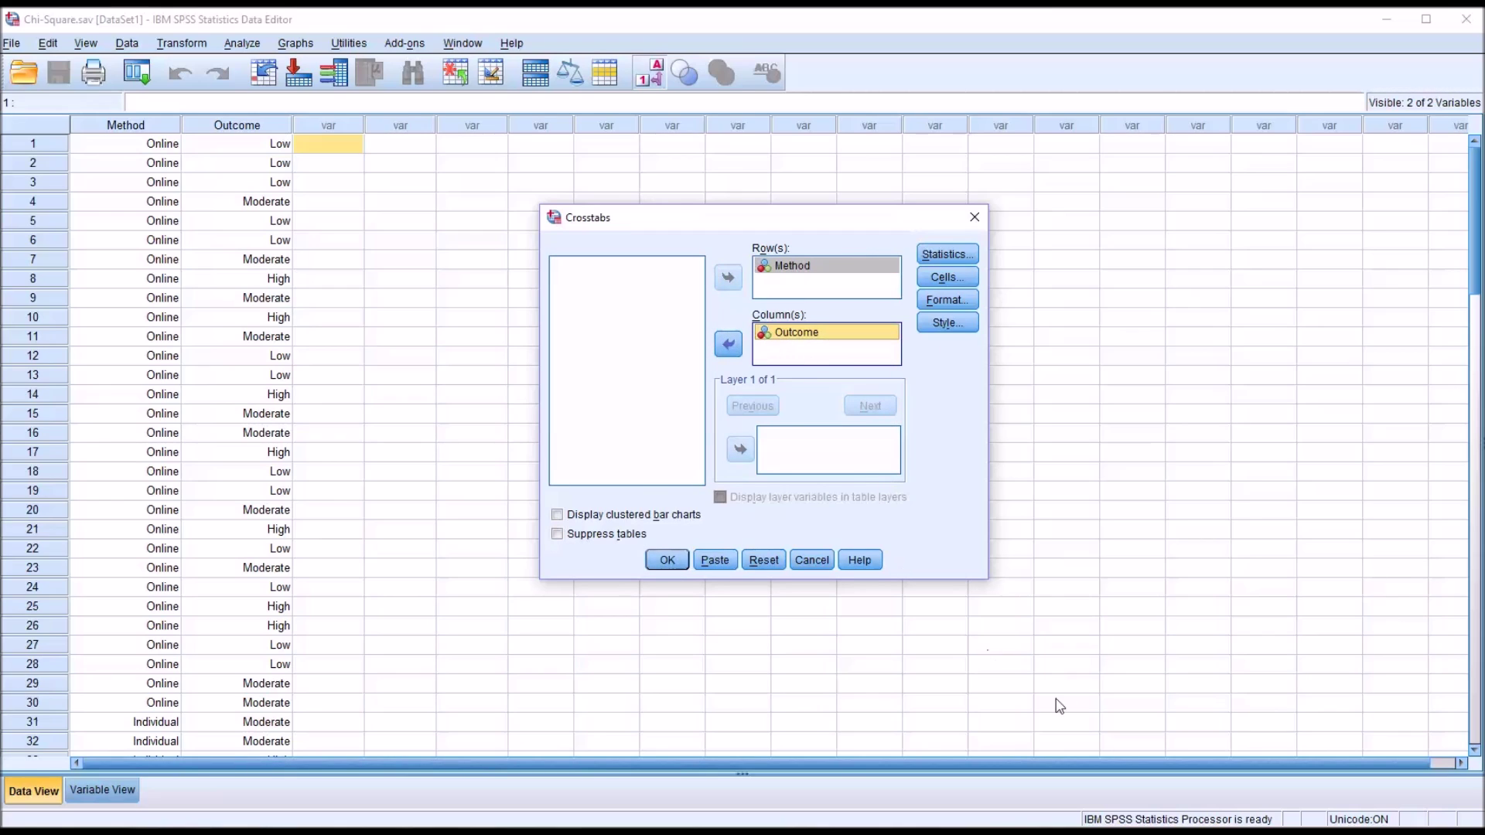
{"action": "left_click", "coordinate": [945, 255]}
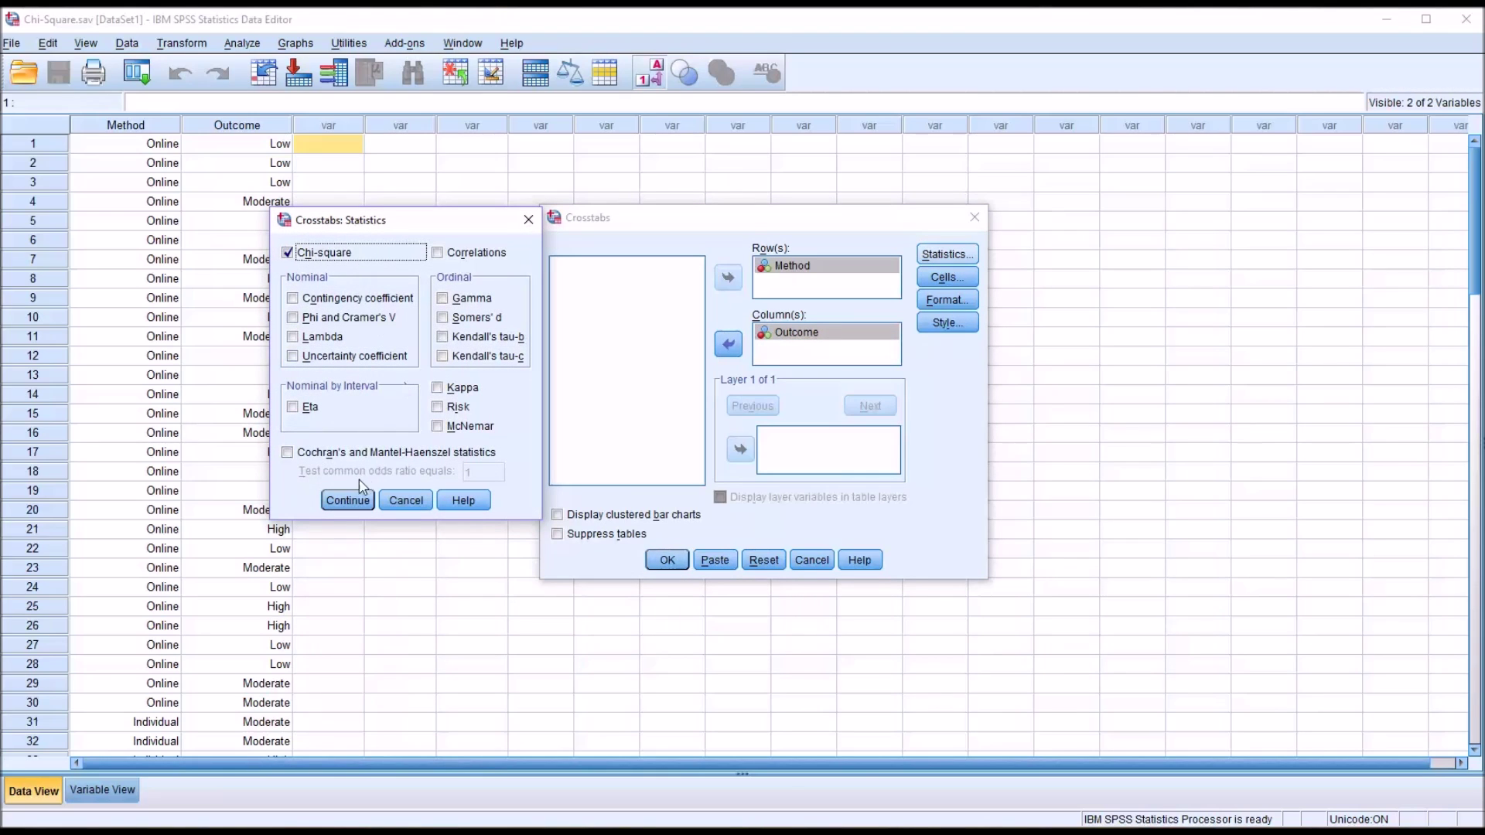
{"action": "left_click", "coordinate": [346, 502]}
Step: Add expected counts and row percentages to the crosstab cells and run the analysis
{"action": "left_click", "coordinate": [947, 278]}
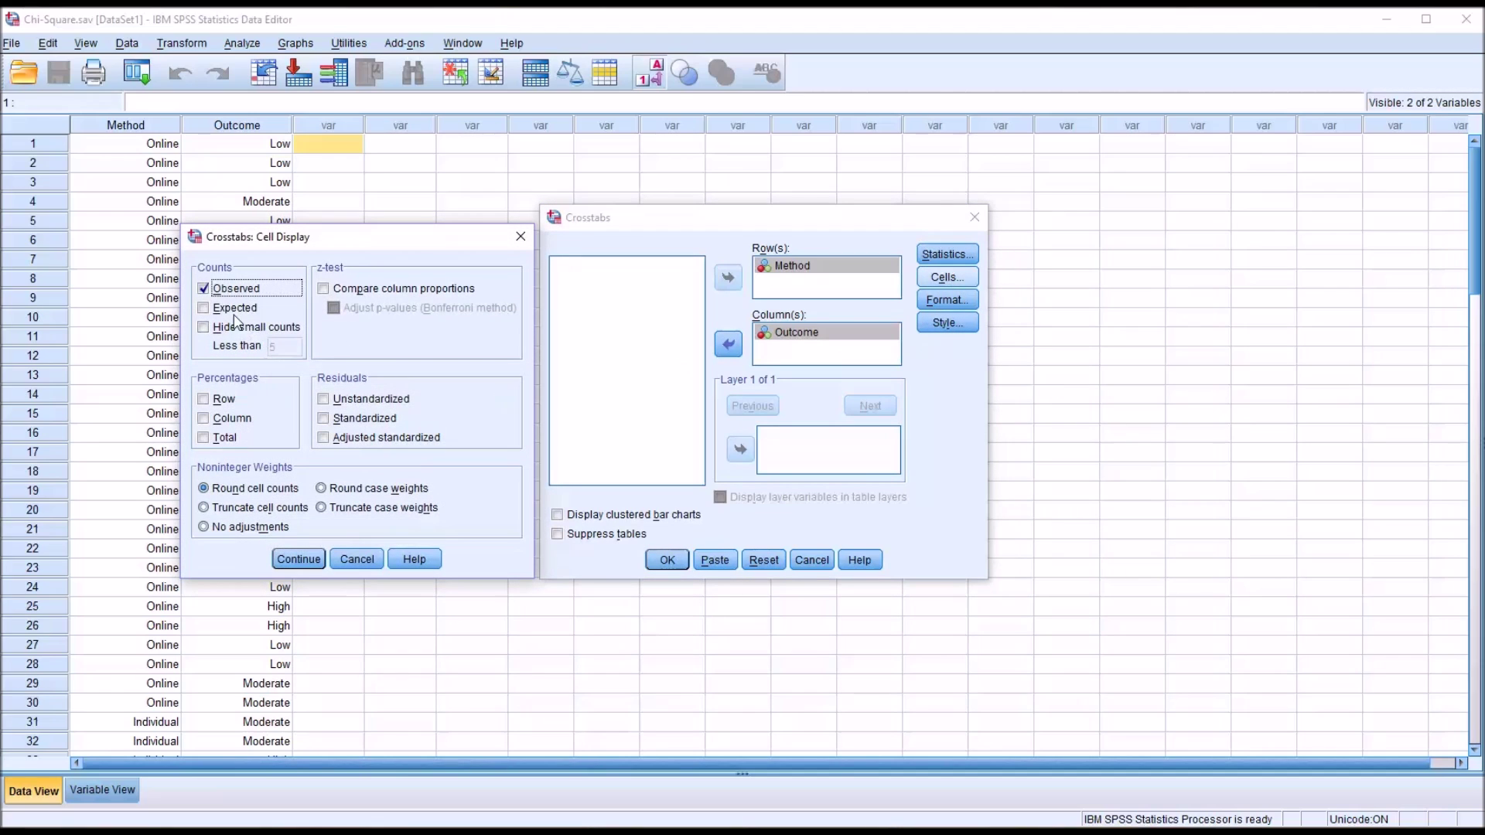
{"action": "left_click", "coordinate": [203, 310]}
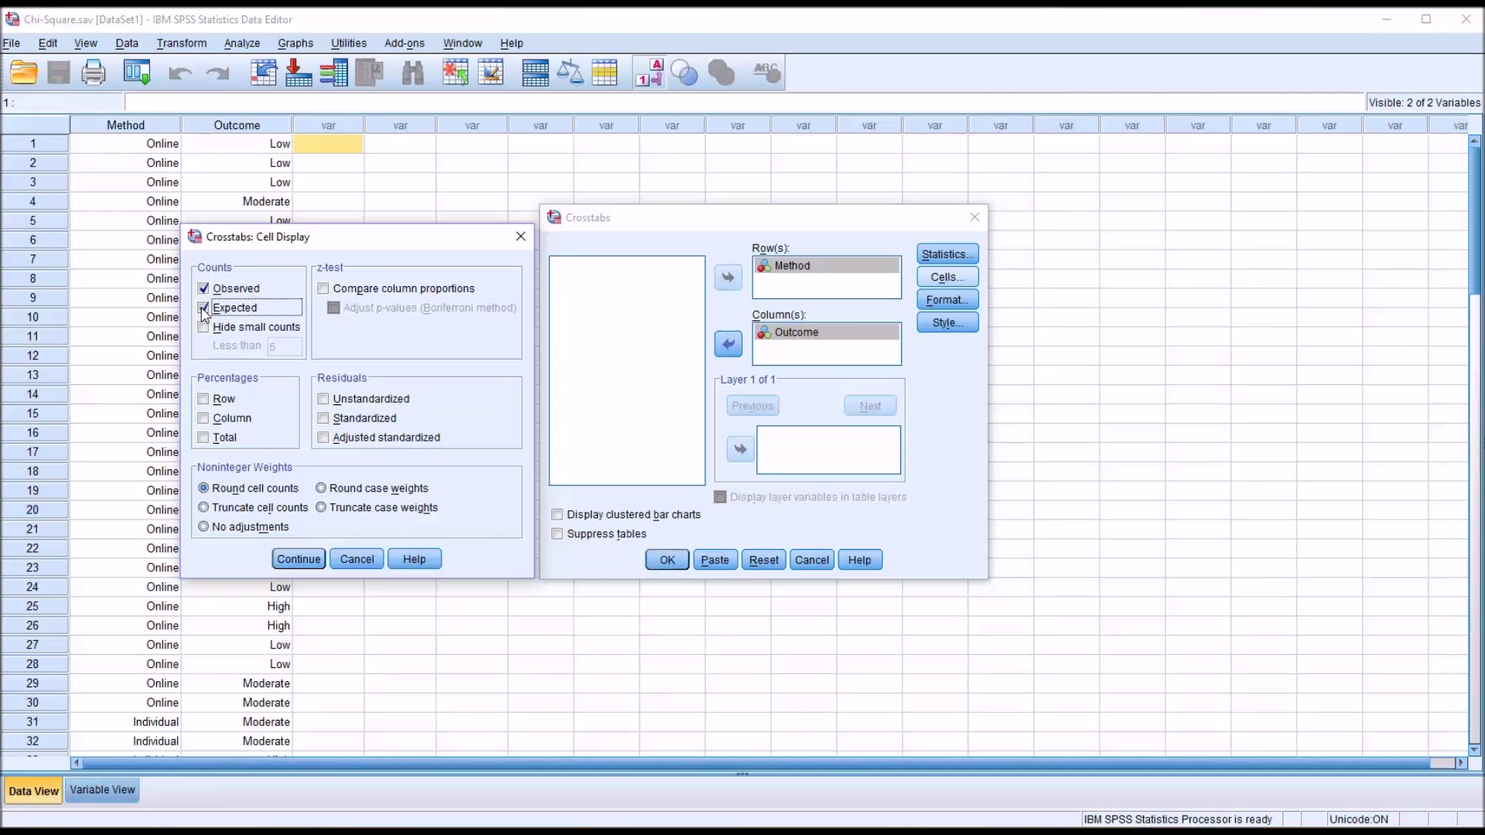
{"action": "left_click", "coordinate": [203, 399]}
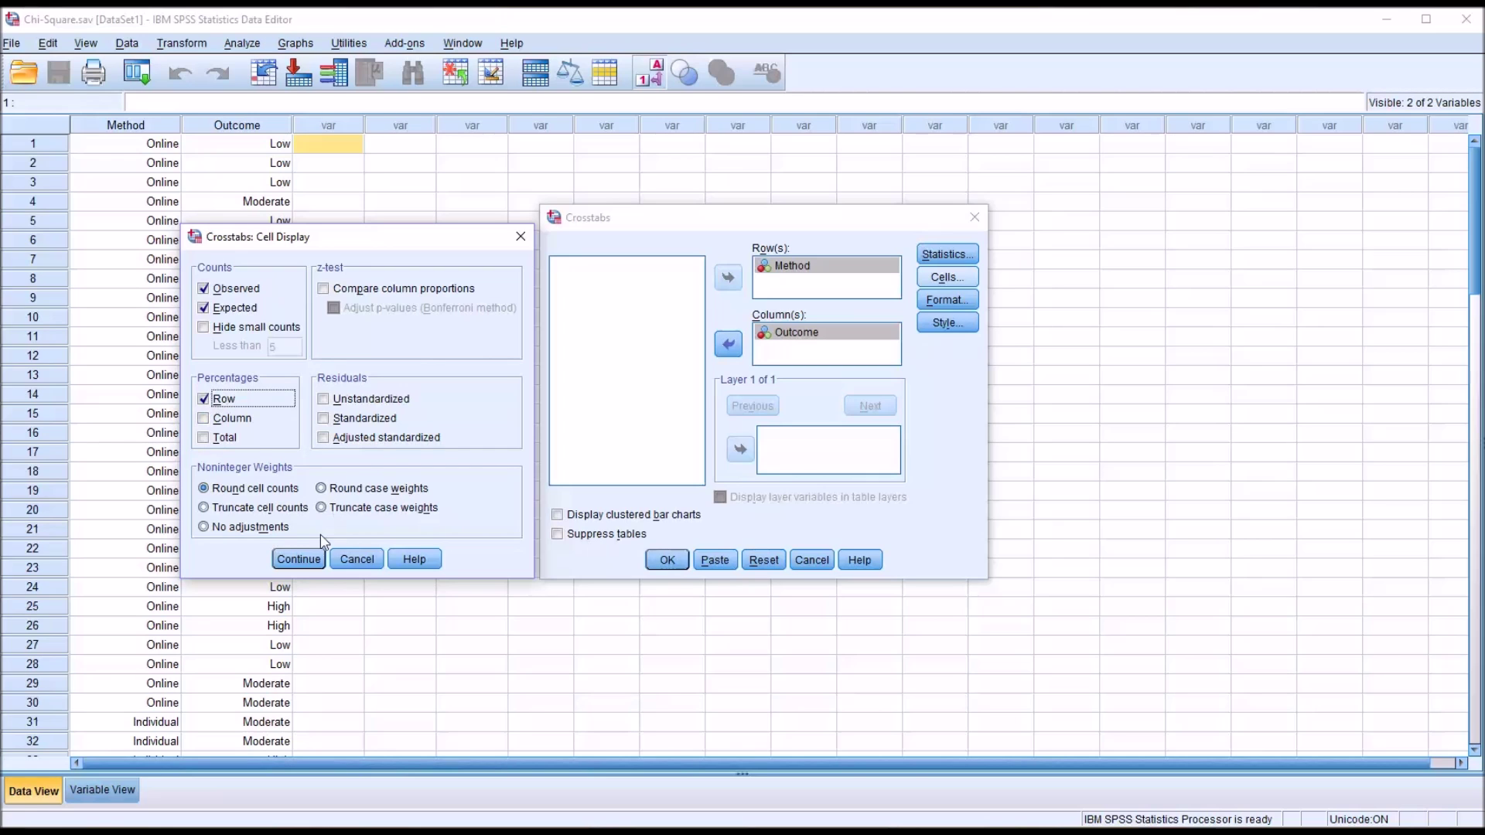
{"action": "left_click", "coordinate": [298, 559]}
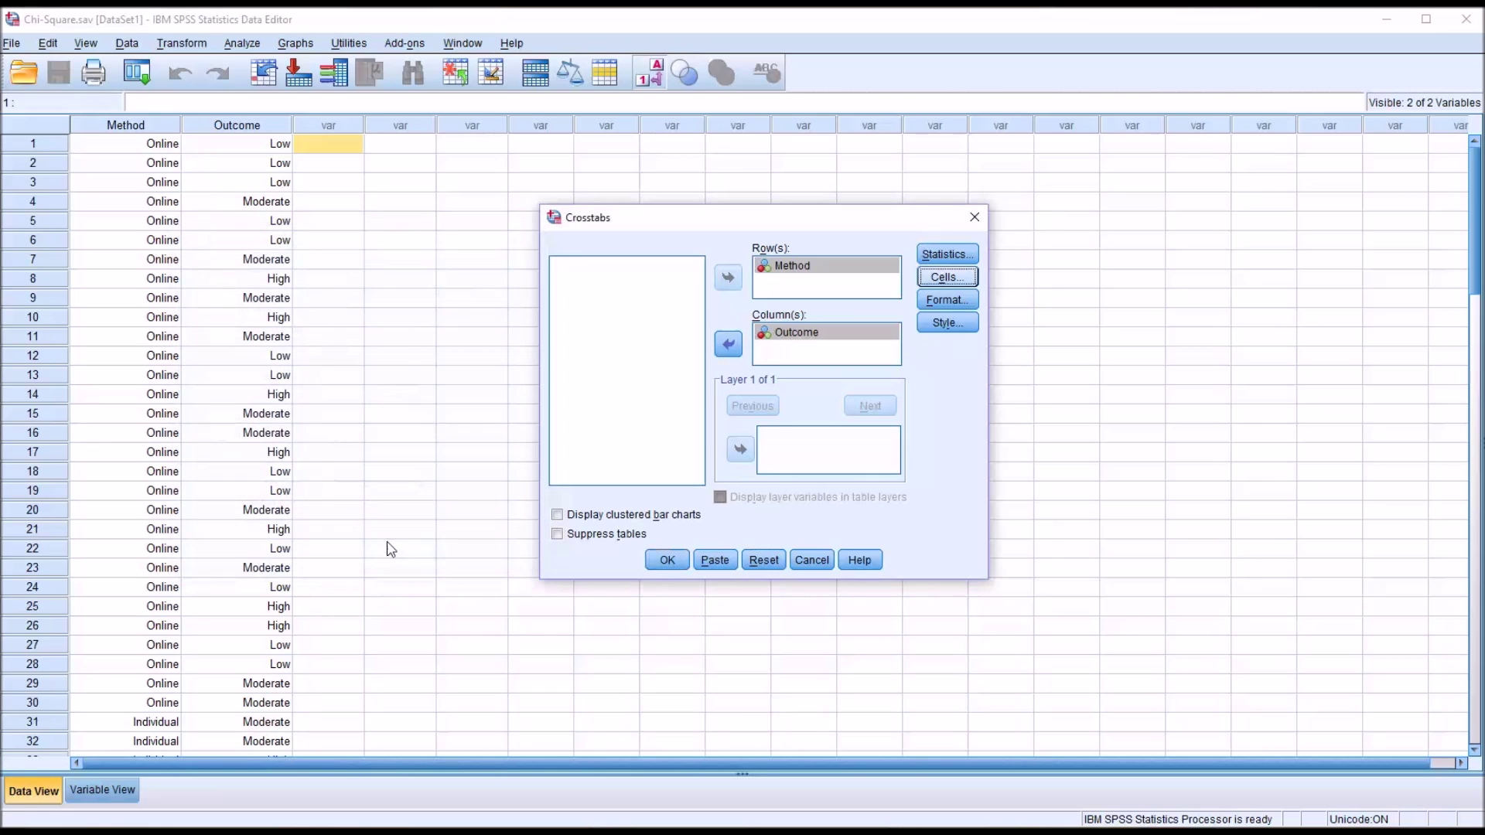
{"action": "left_click", "coordinate": [667, 560]}
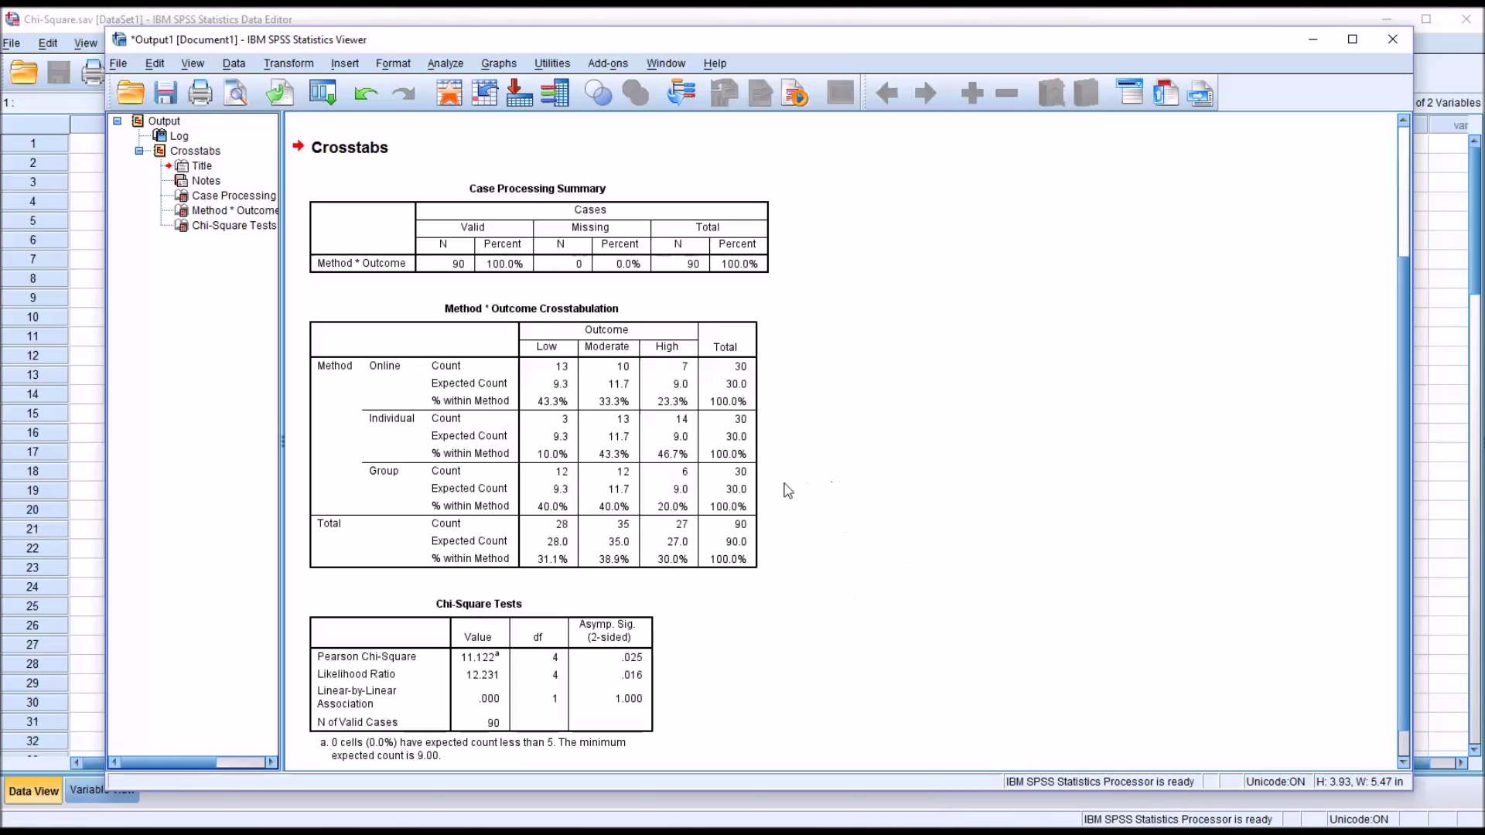
Step: Rerun the Method by Outcome Crosstabs analysis with adjusted standardized residuals added to the cell display
{"action": "left_click", "coordinate": [438, 65]}
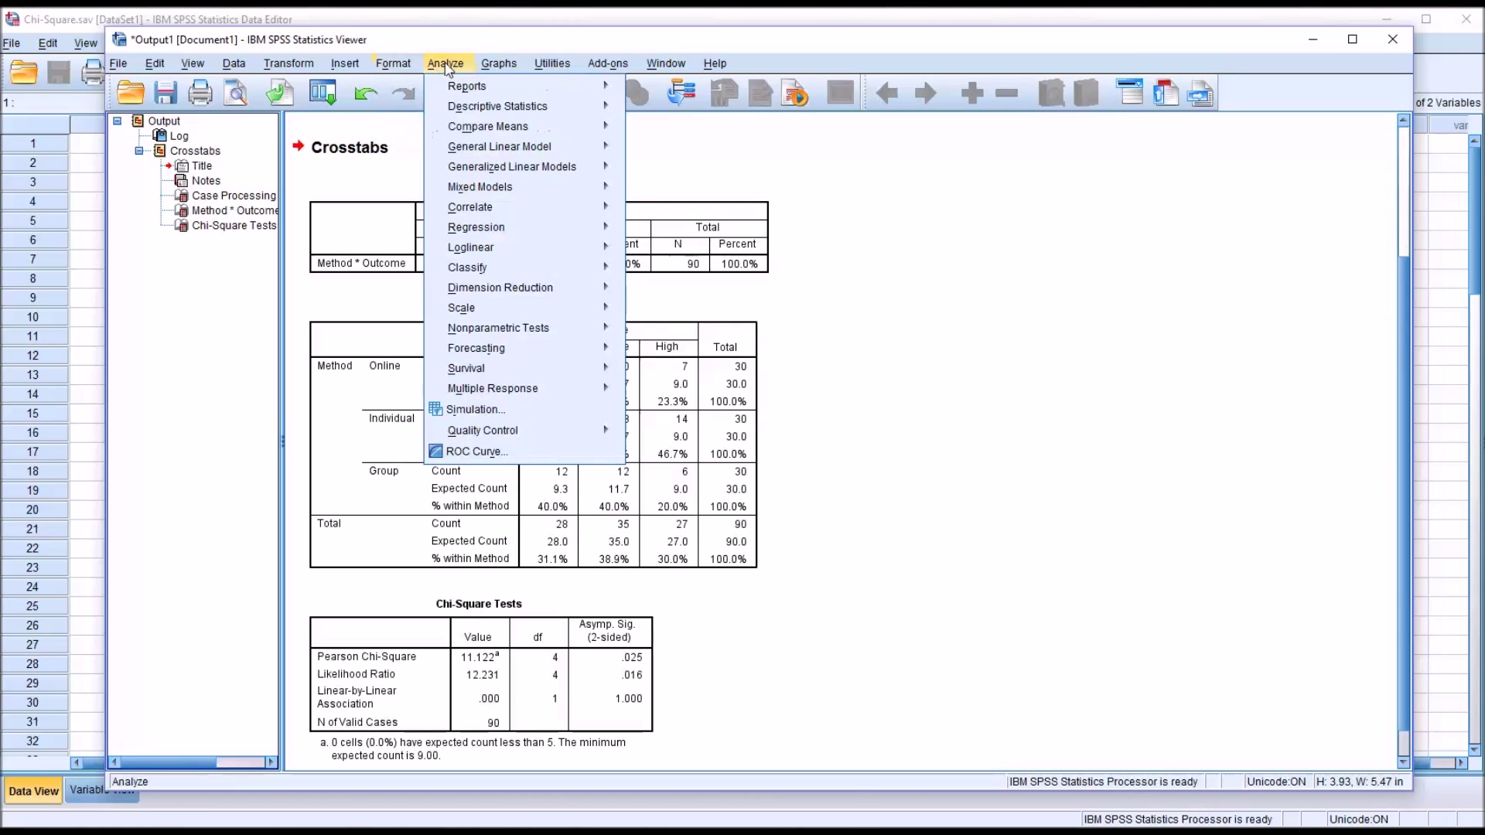
{"action": "mouse_move", "coordinate": [477, 108]}
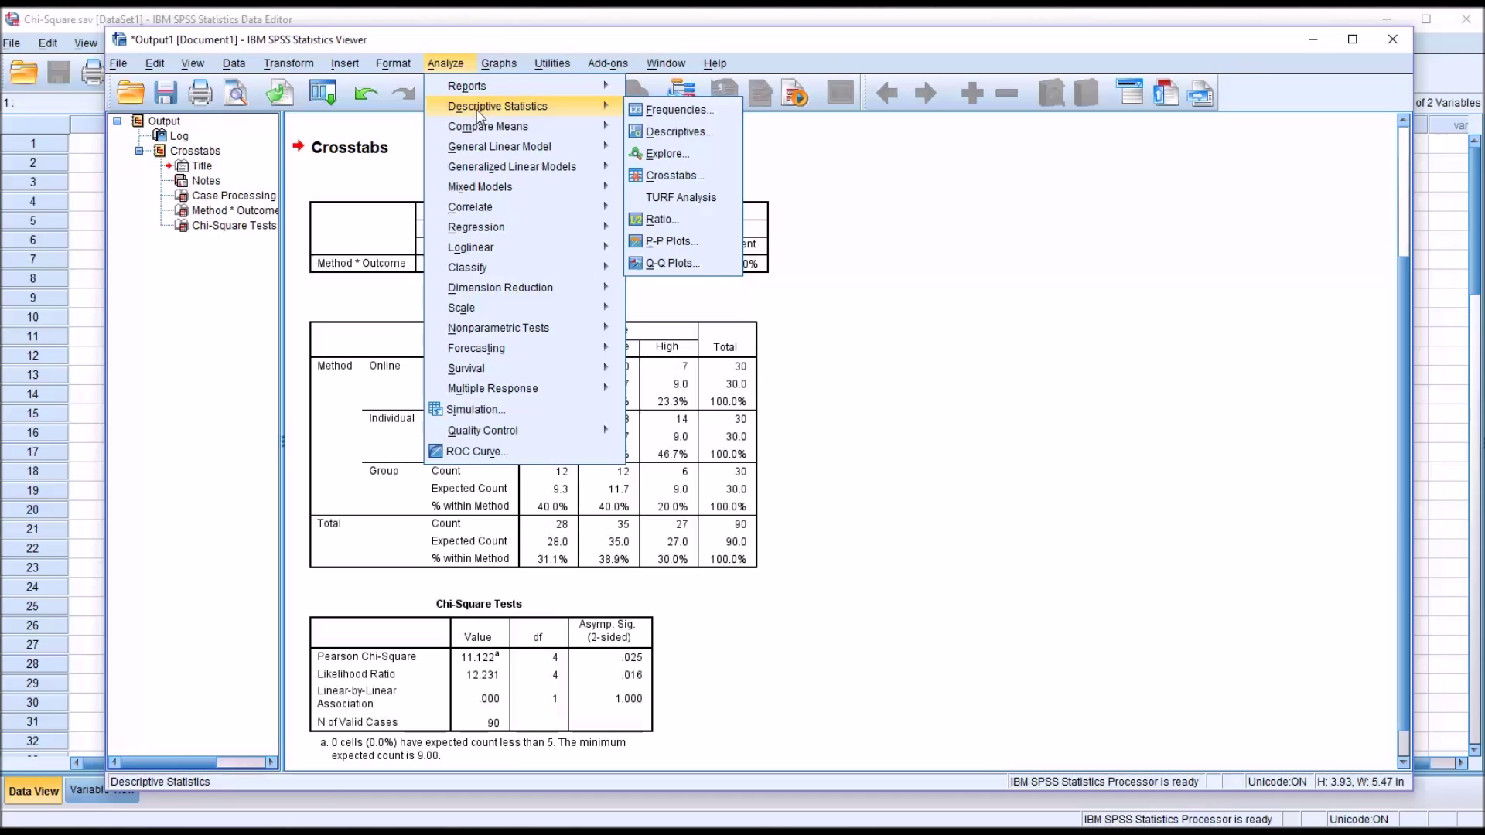
{"action": "left_click", "coordinate": [656, 177]}
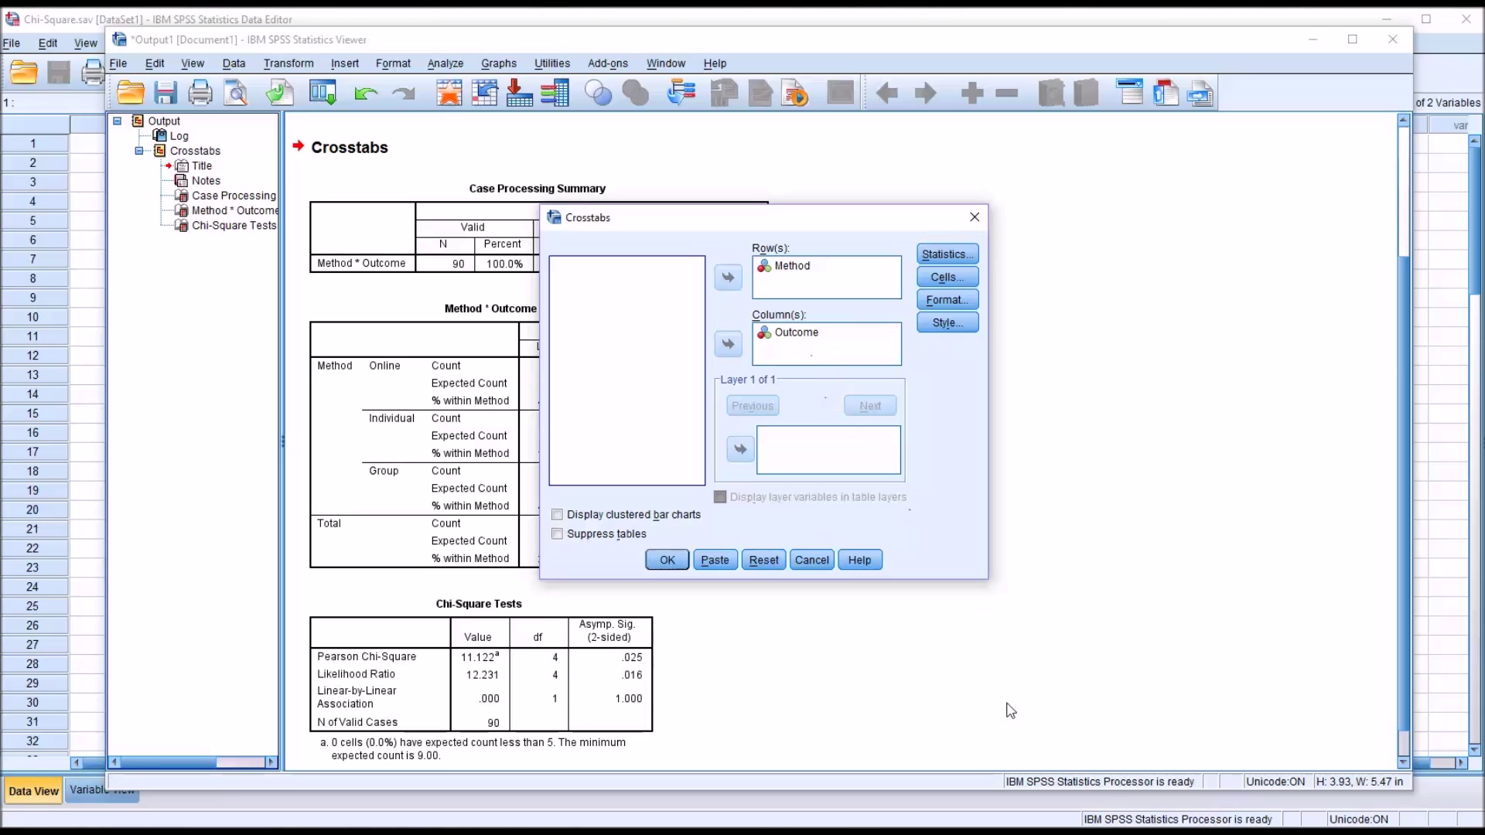
{"action": "left_click", "coordinate": [943, 279]}
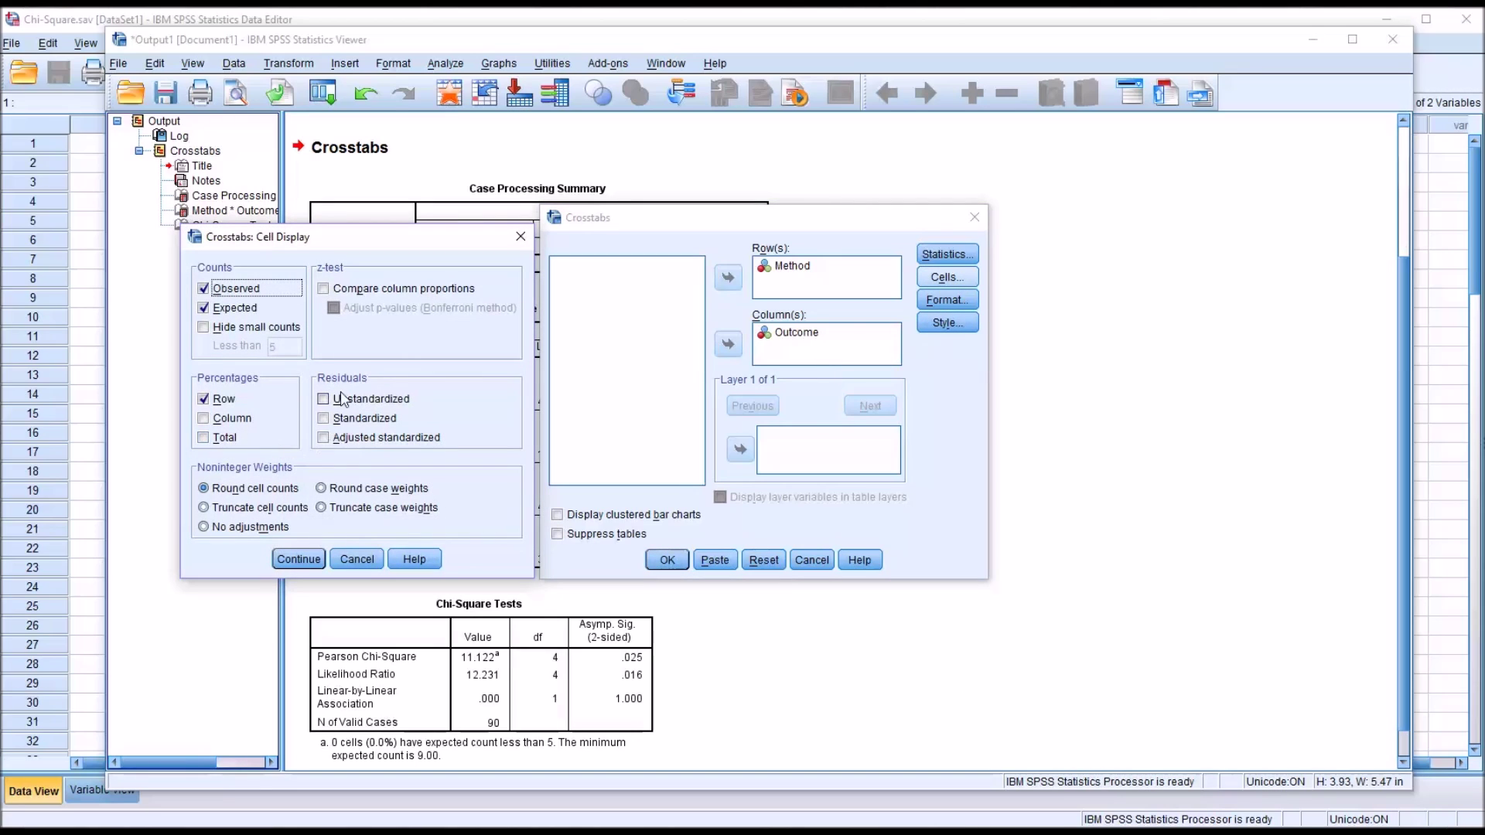
{"action": "left_click", "coordinate": [324, 439]}
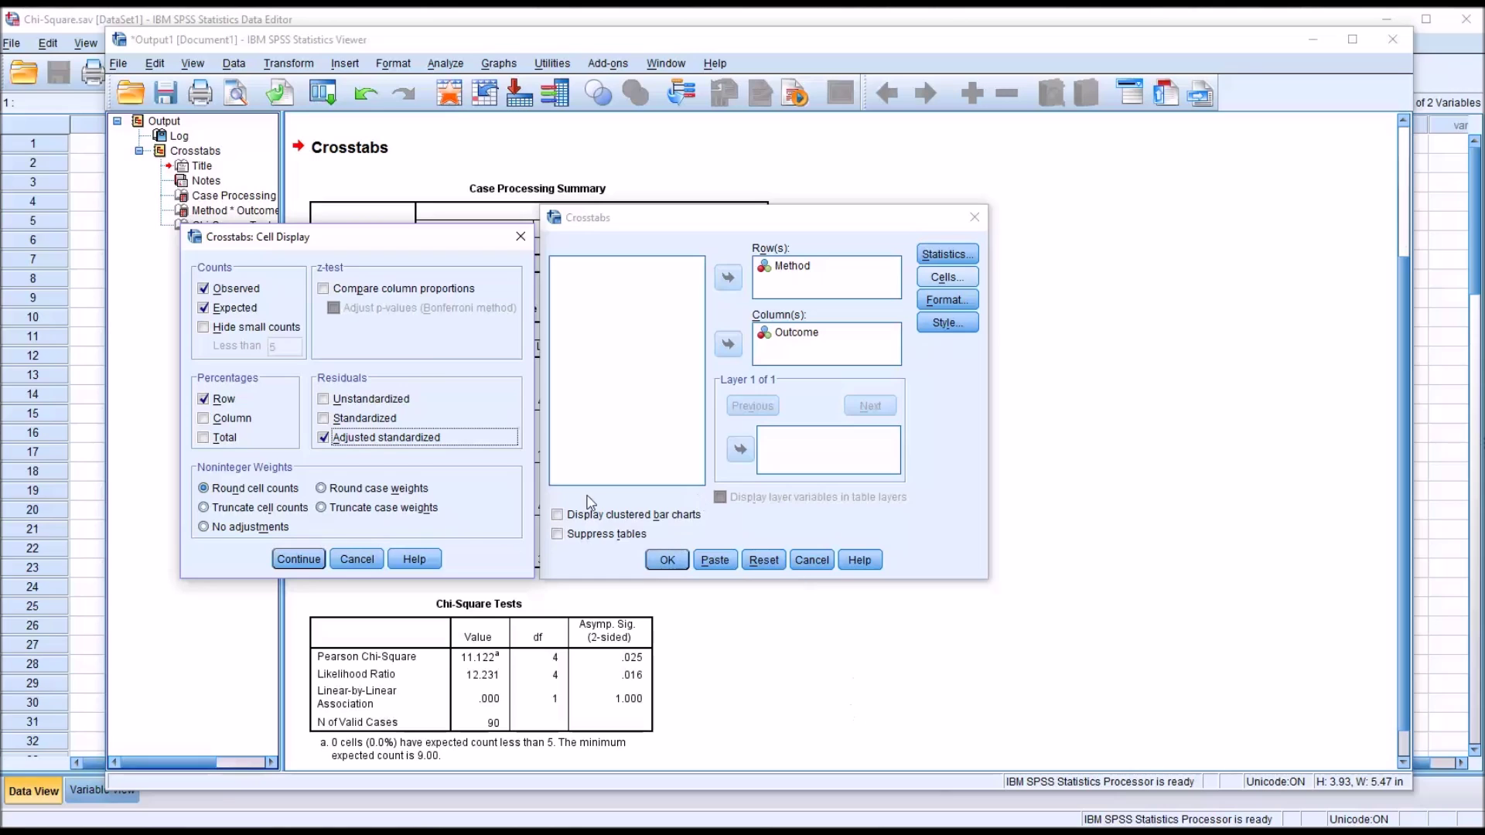
{"action": "left_click", "coordinate": [298, 559]}
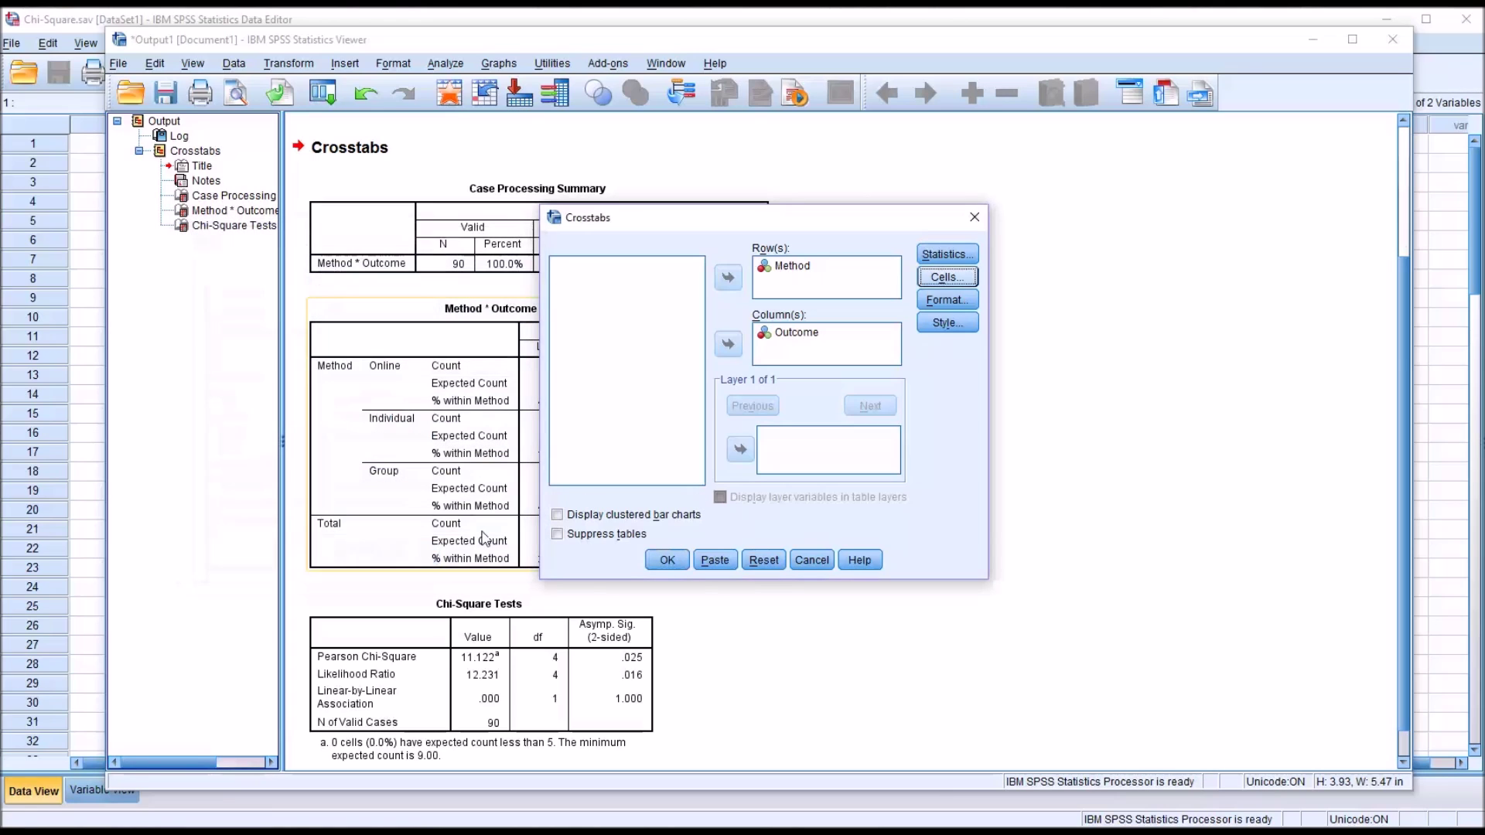
{"action": "left_click", "coordinate": [667, 560]}
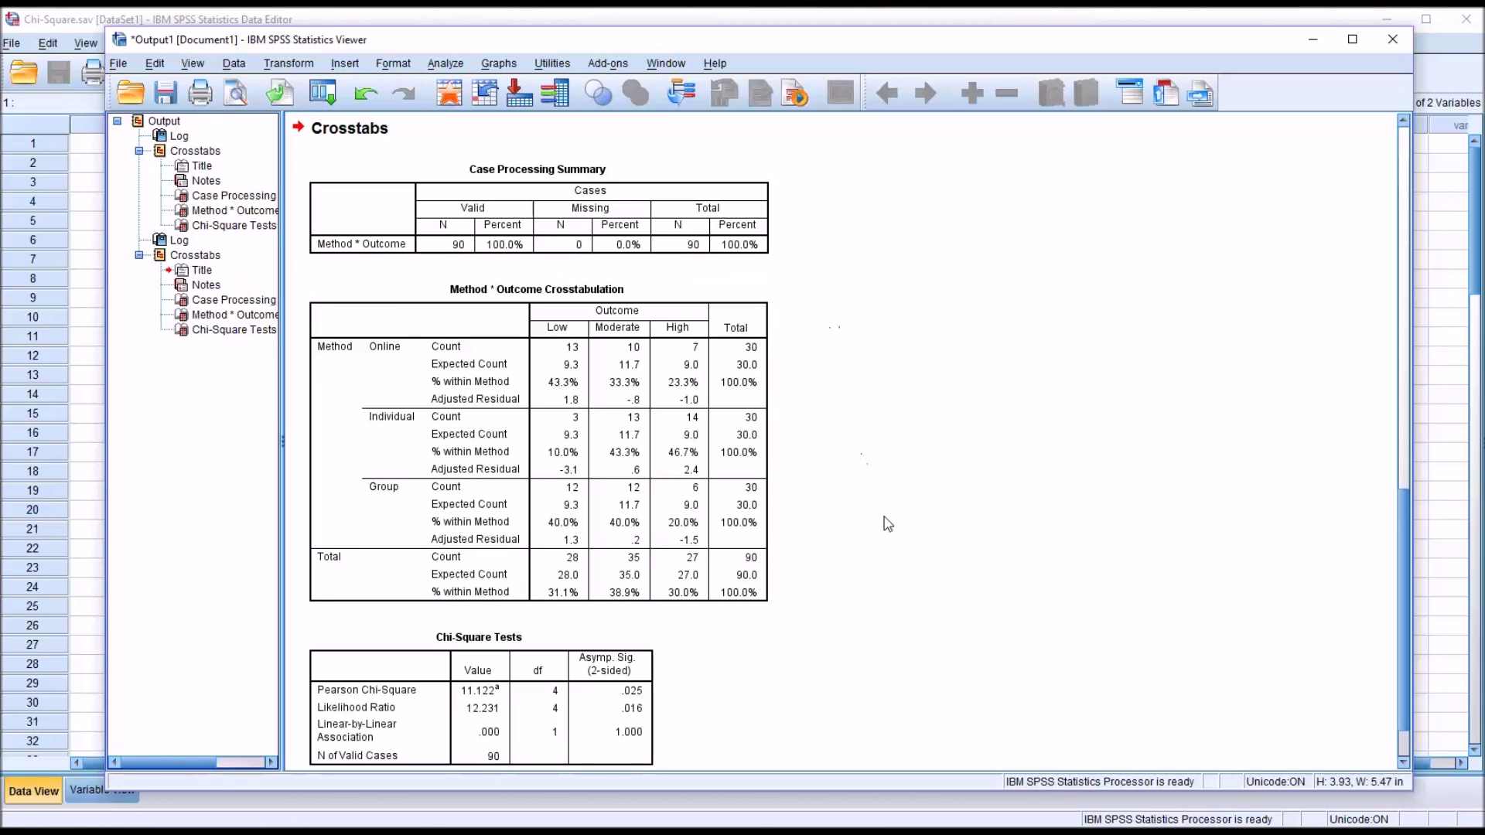
Step: Examine the adjusted residuals and row percentages of each Method and Outcome combination in the new crosstabulation
{"action": "left_click", "coordinate": [630, 425]}
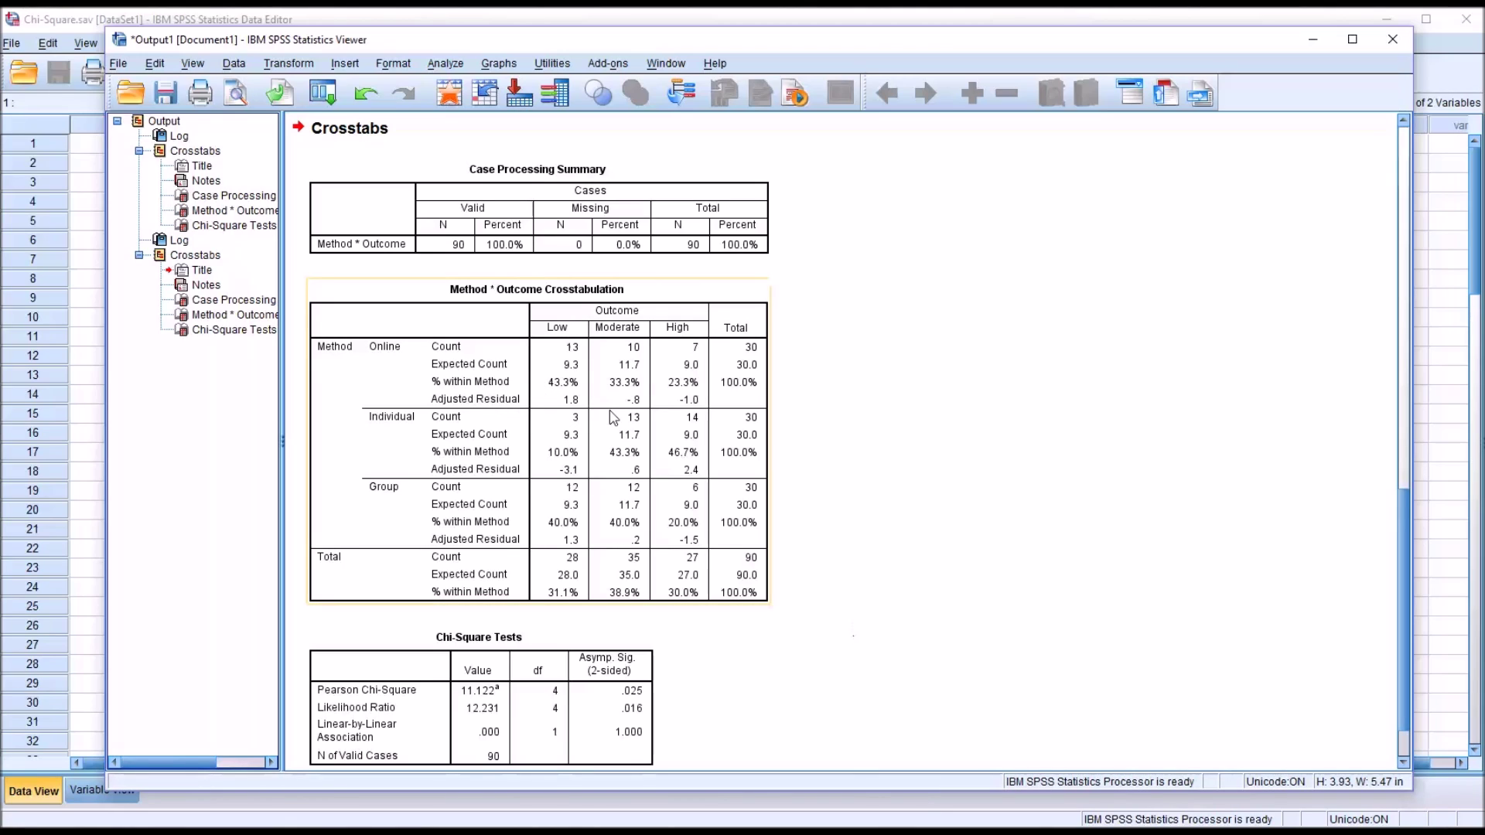
{"action": "left_click", "coordinate": [669, 490]}
{"action": "double_click", "coordinate": [673, 483]}
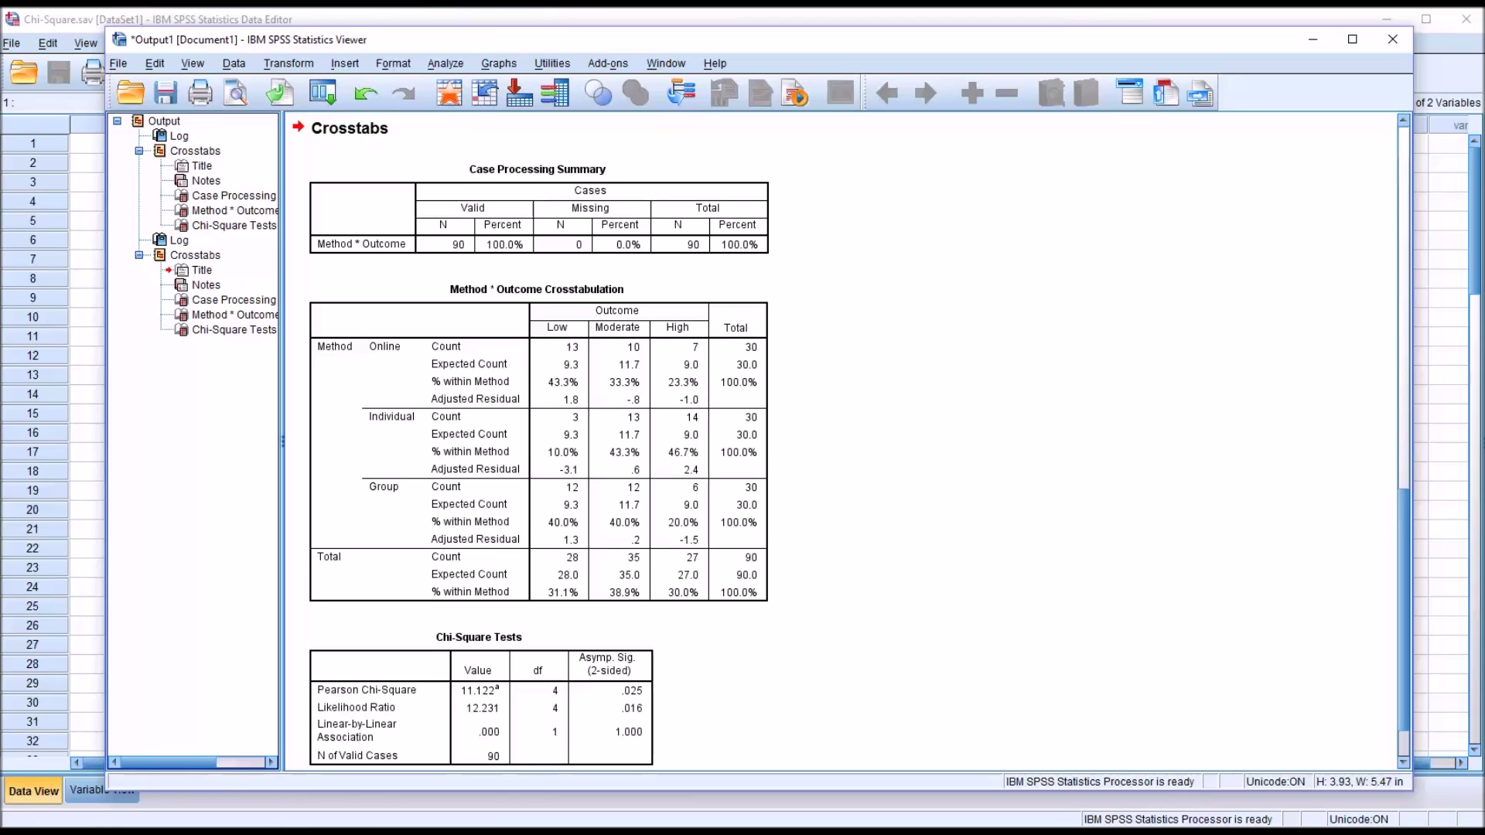
{"action": "left_click", "coordinate": [748, 584]}
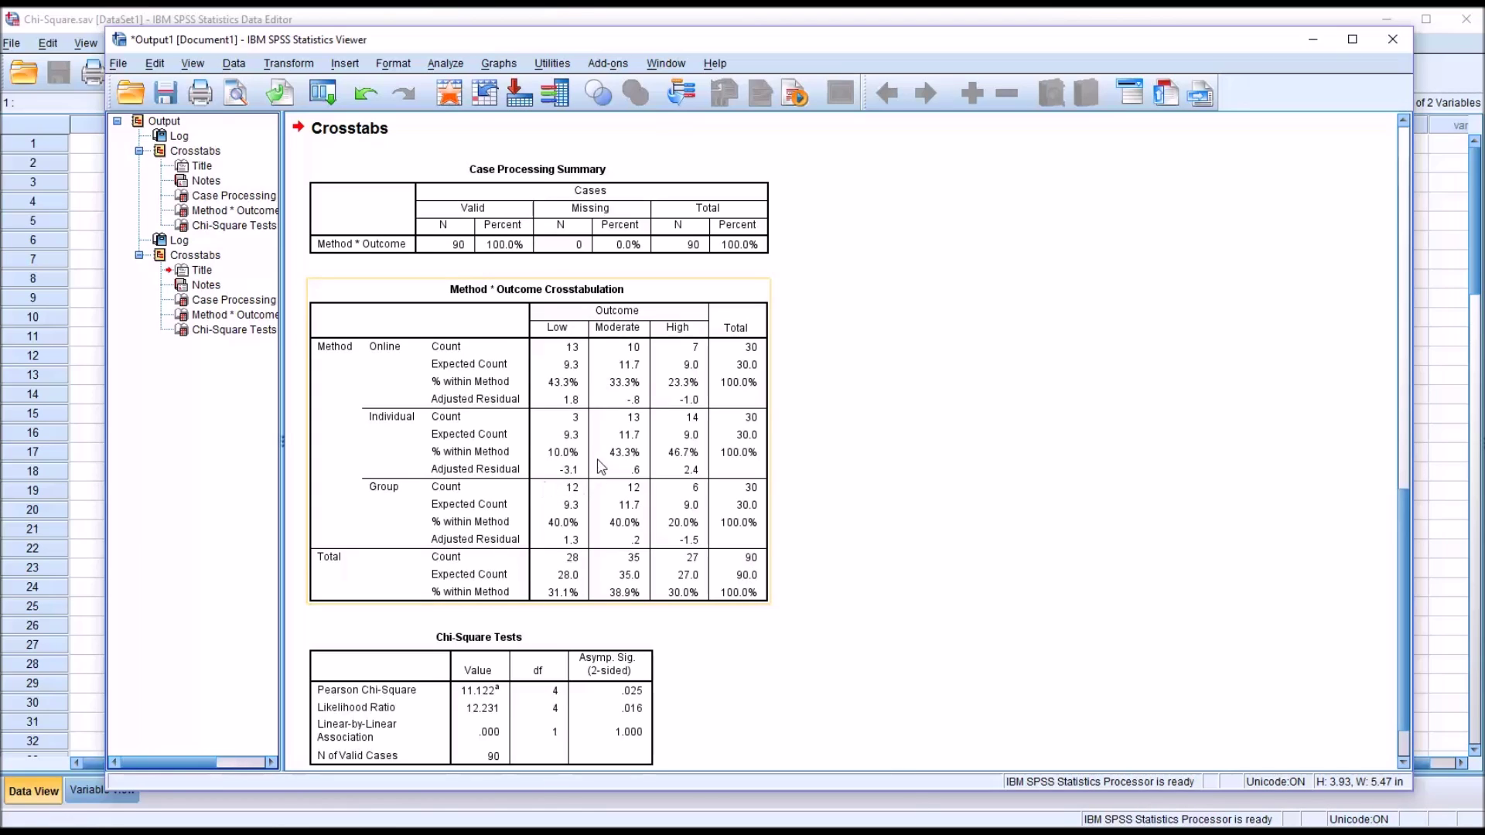
{"action": "left_click", "coordinate": [810, 544]}
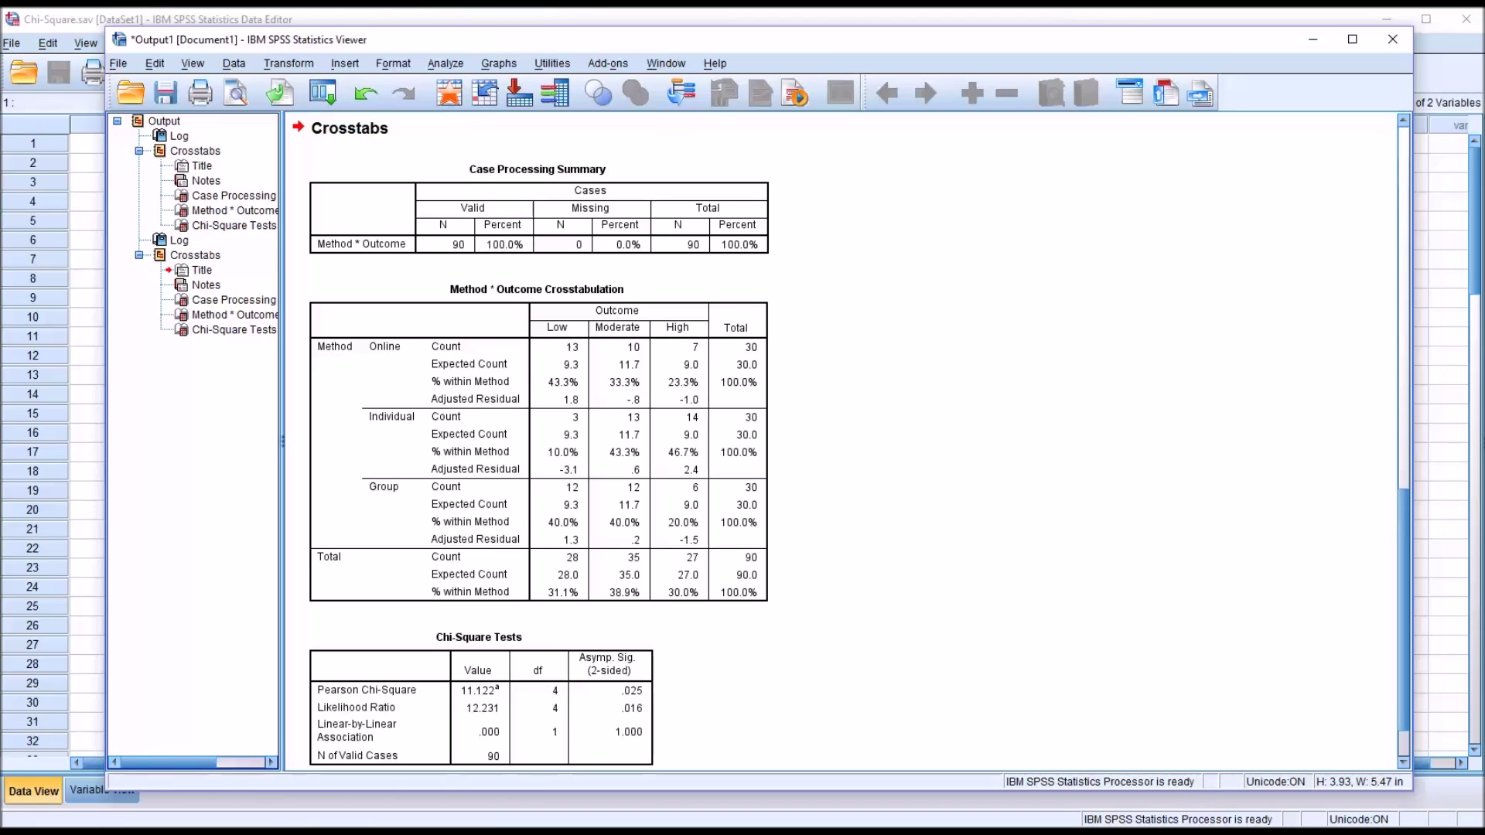
{"action": "left_click", "coordinate": [731, 564]}
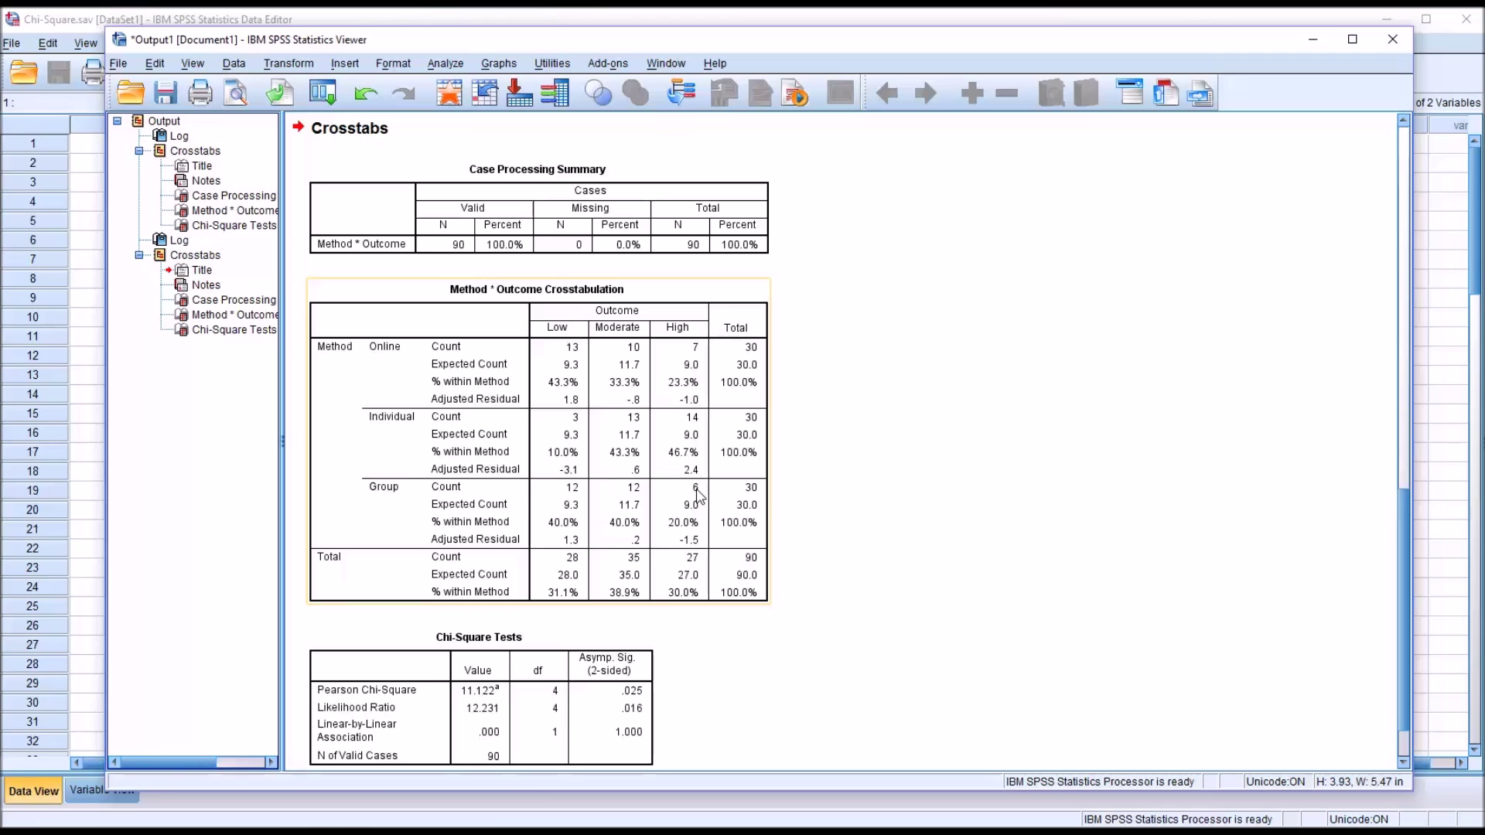
{"action": "left_click", "coordinate": [803, 485]}
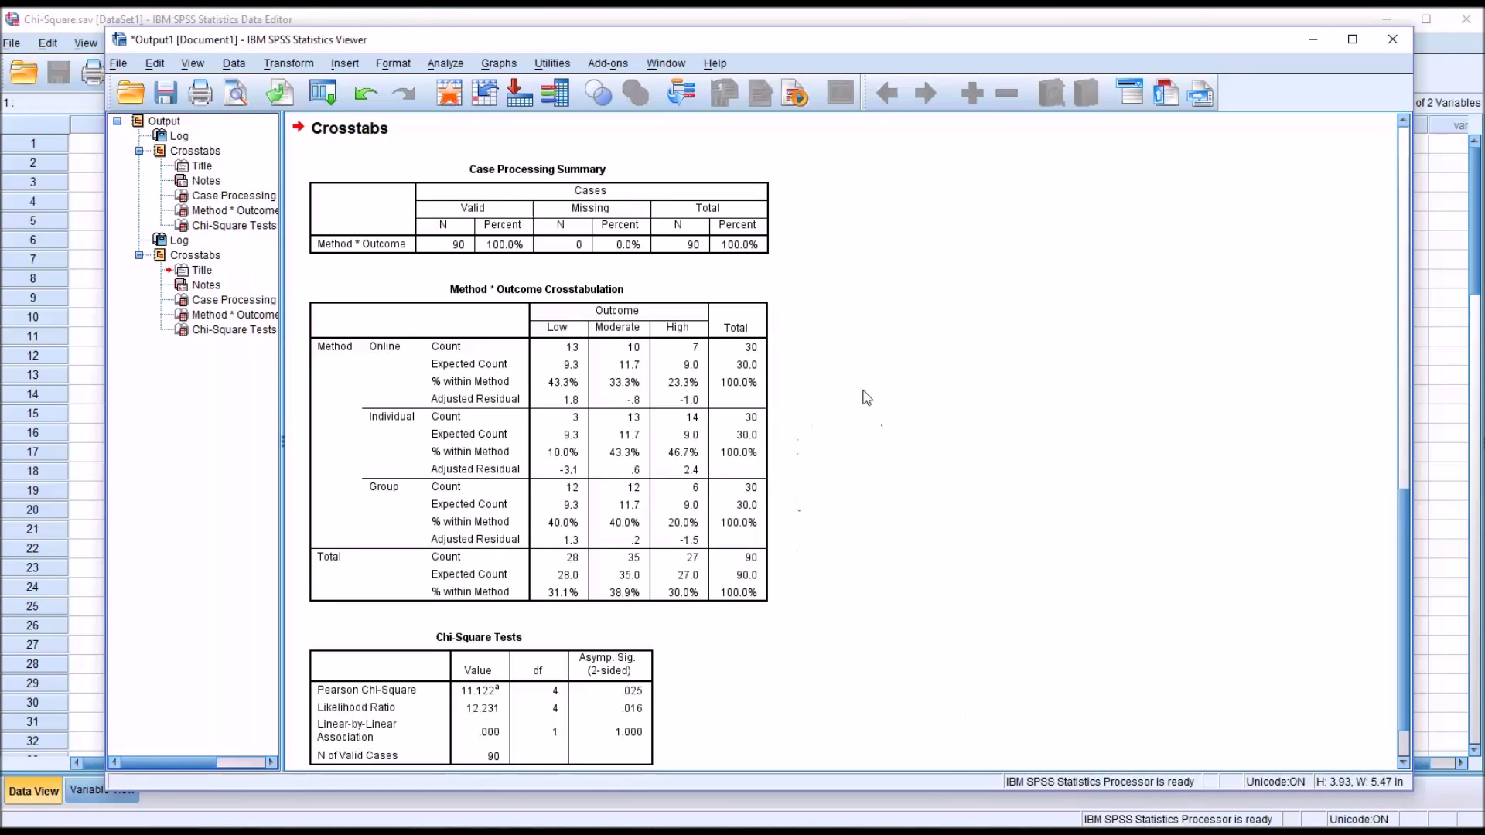
{"action": "left_click", "coordinate": [650, 406]}
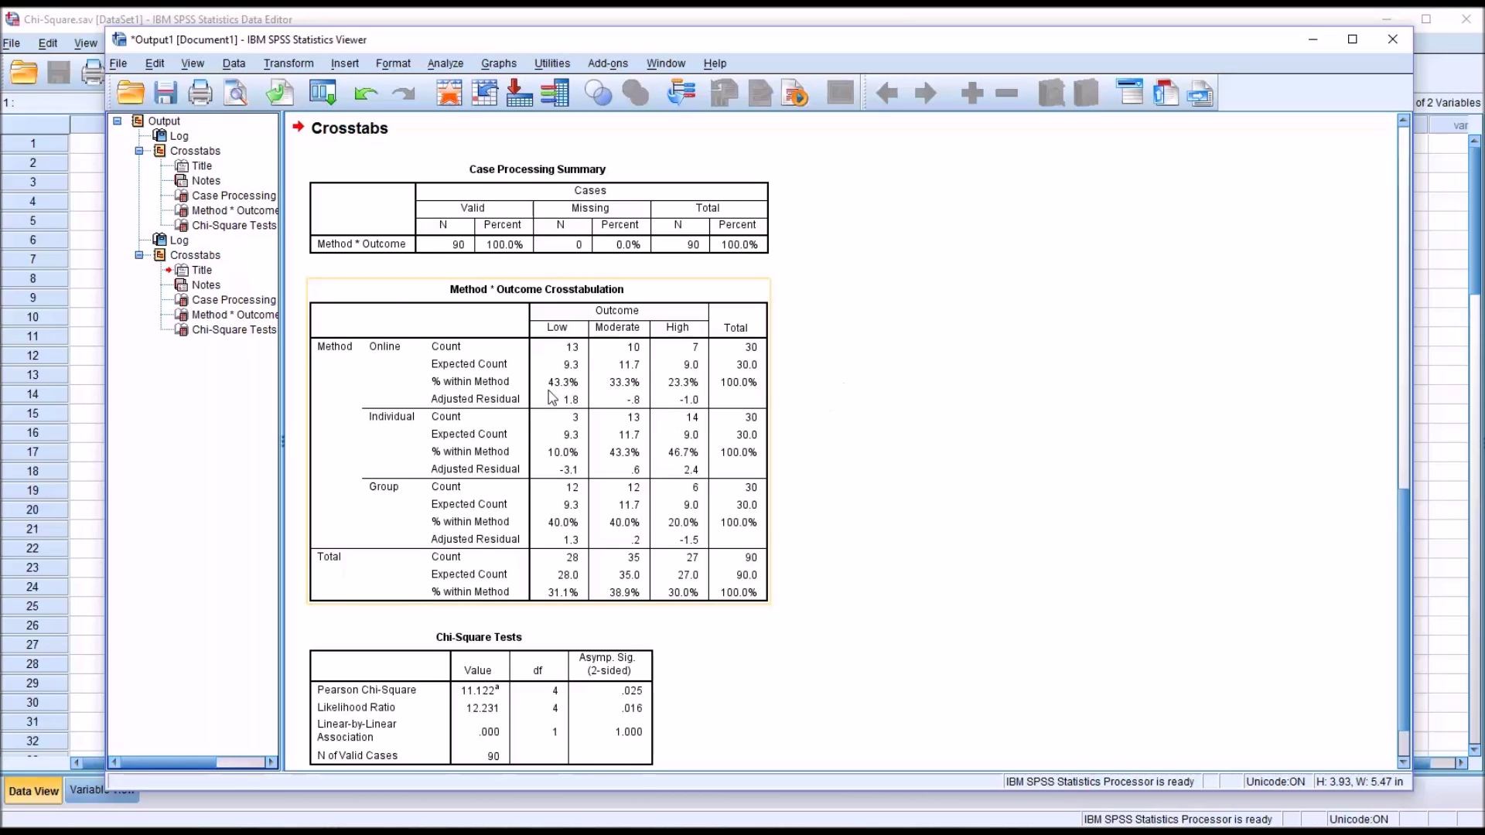
{"action": "key", "text": "Escape"}
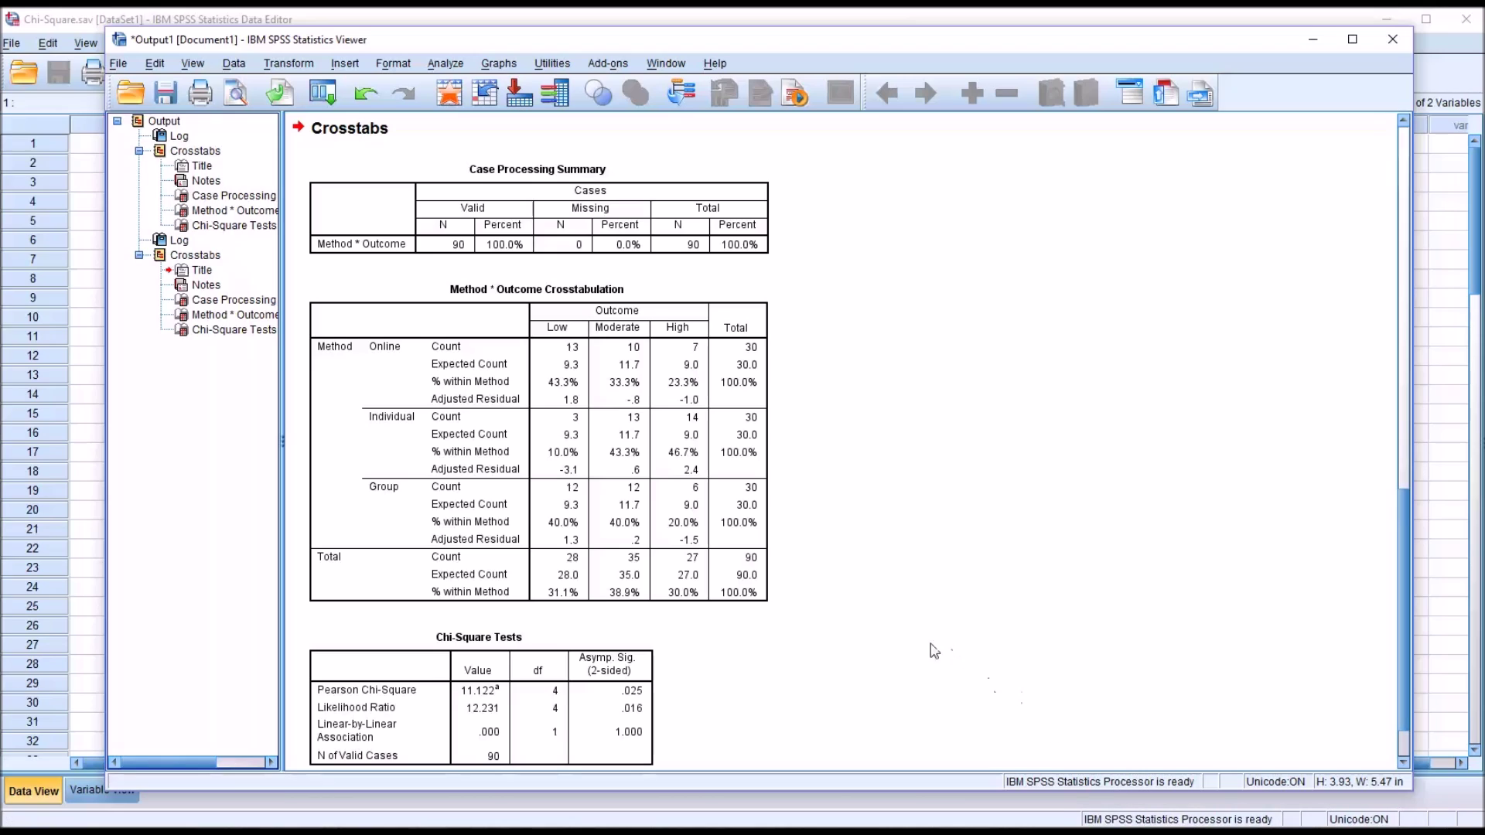
{"action": "left_click", "coordinate": [684, 483]}
{"action": "left_click", "coordinate": [715, 472]}
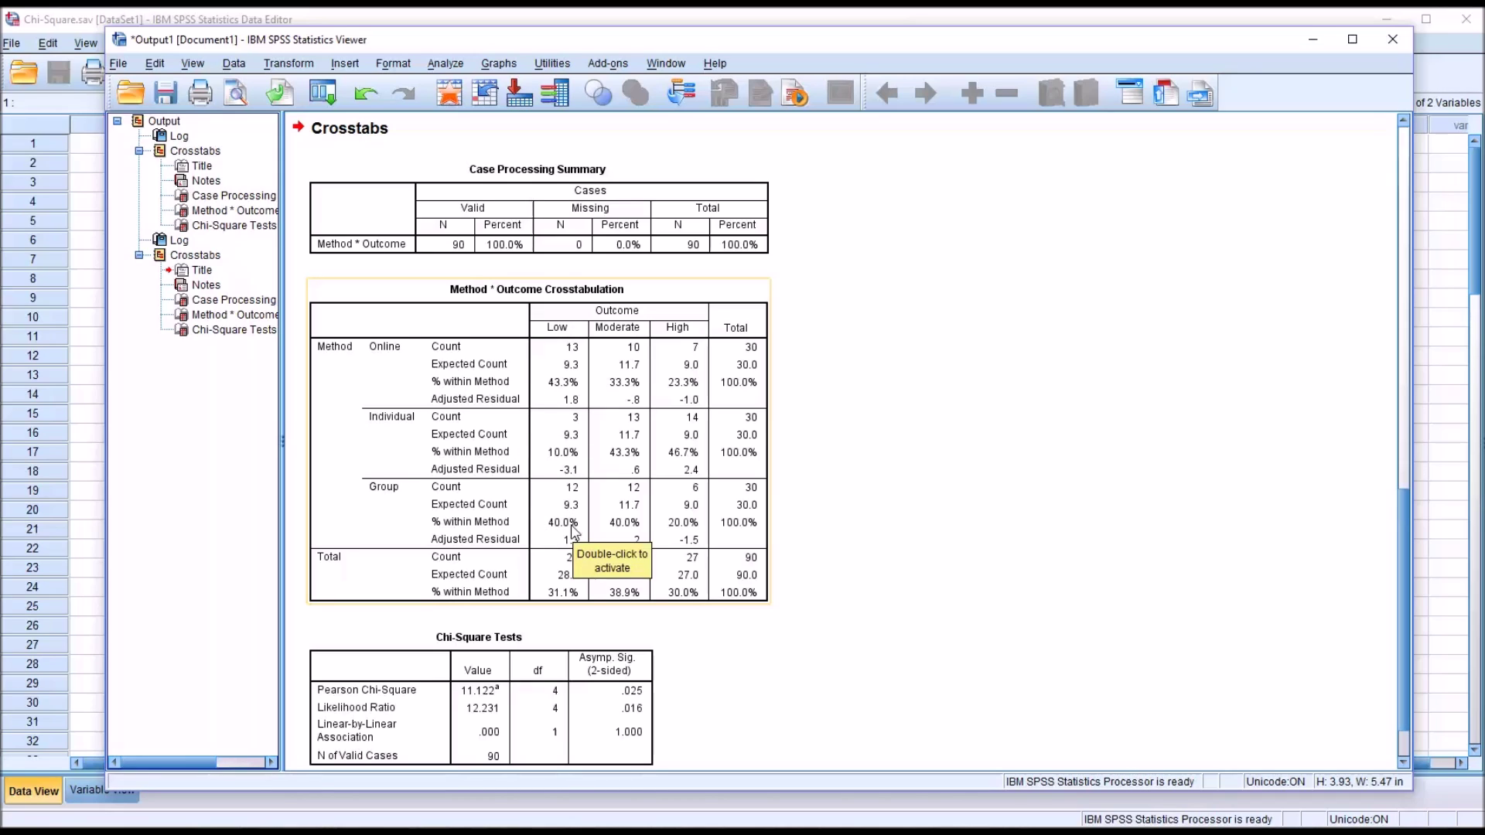
{"action": "left_click", "coordinate": [825, 555]}
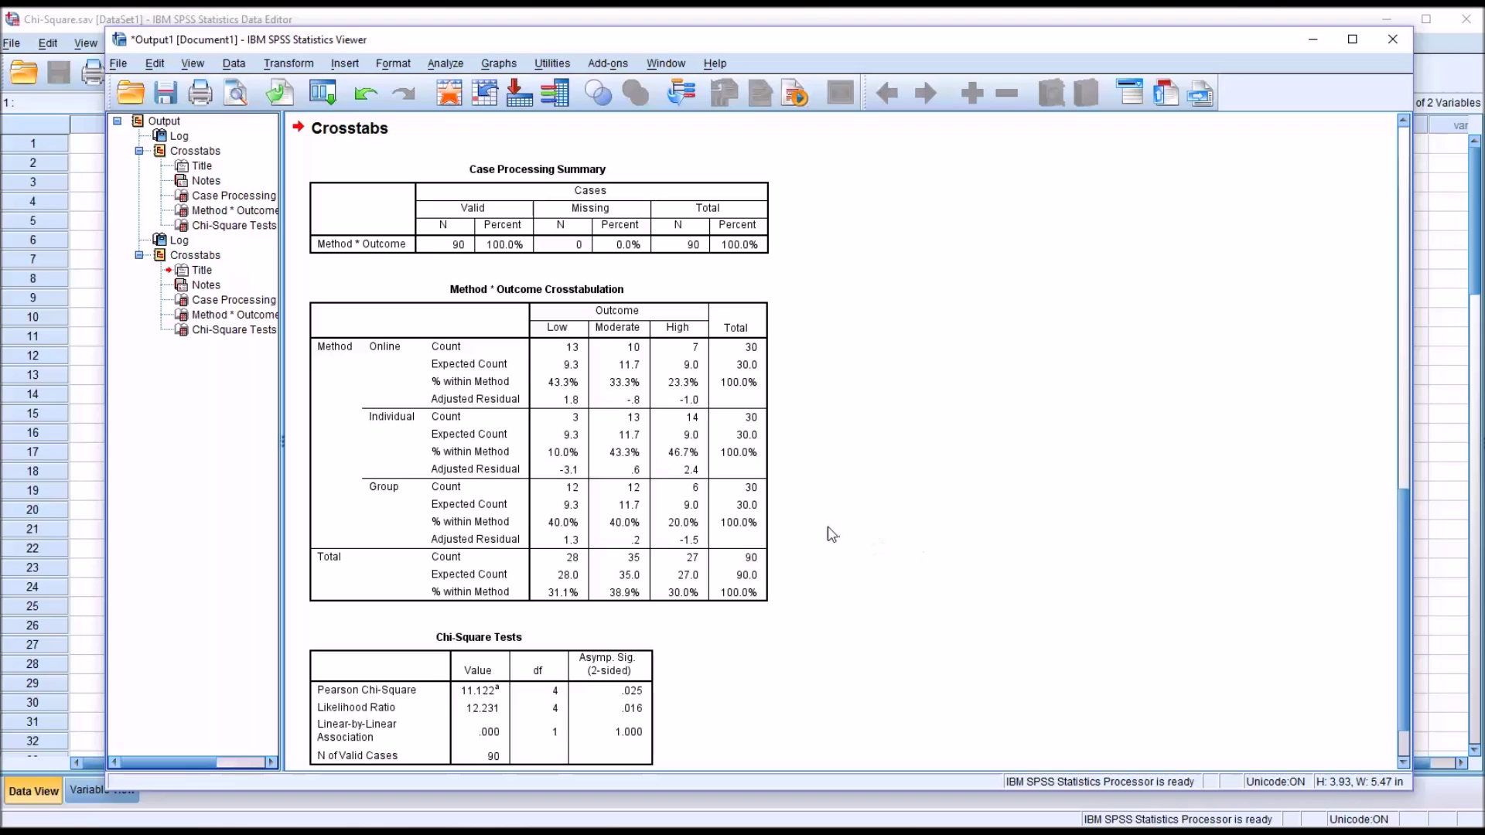
{"action": "left_click", "coordinate": [769, 557]}
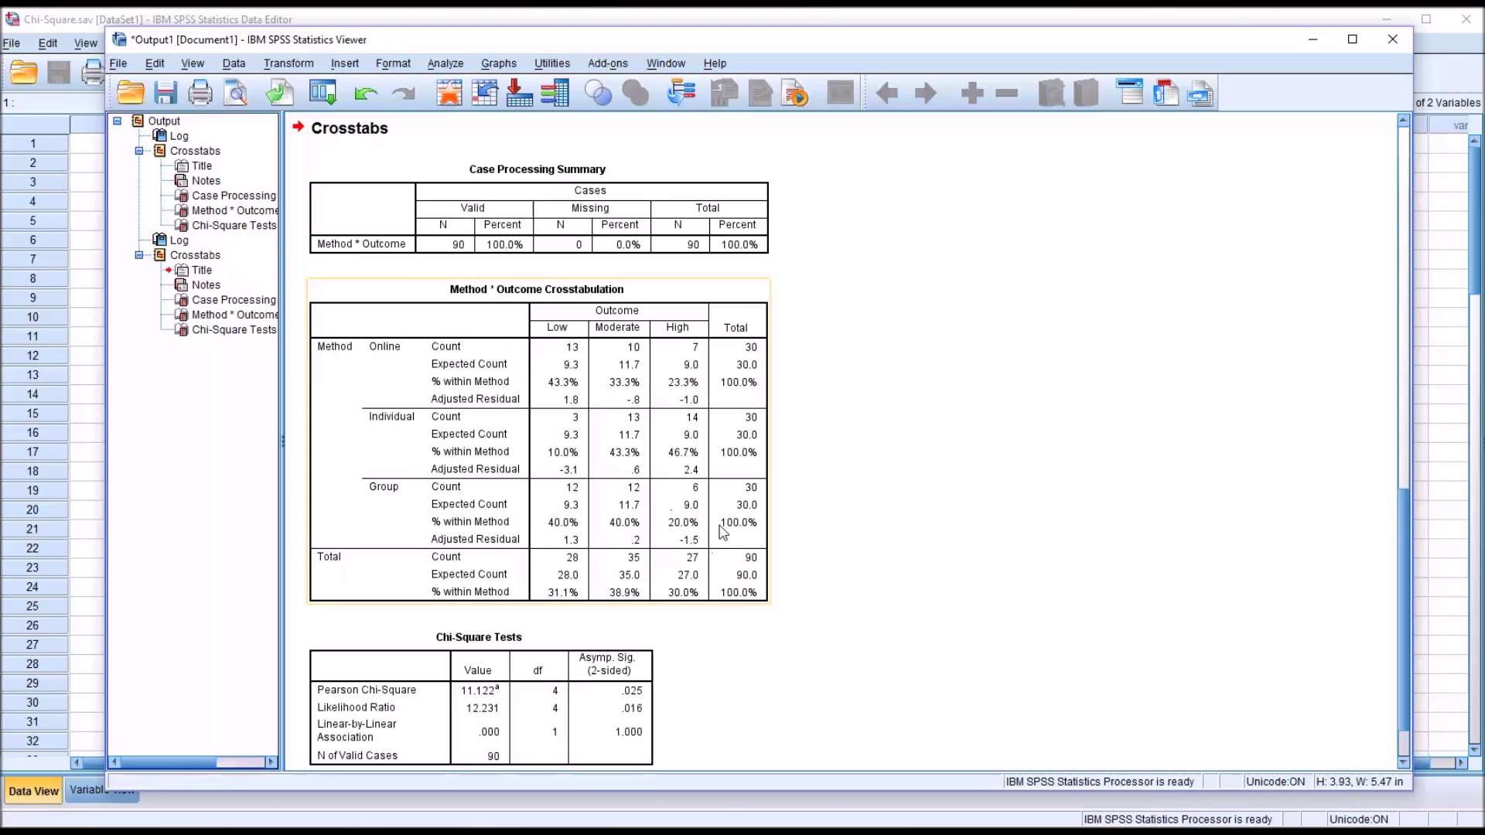
Step: Copy the Method * Outcome Crosstabulation table and paste it at cell A1 of the Chi-Square sheet in Excel
{"action": "left_click", "coordinate": [575, 462]}
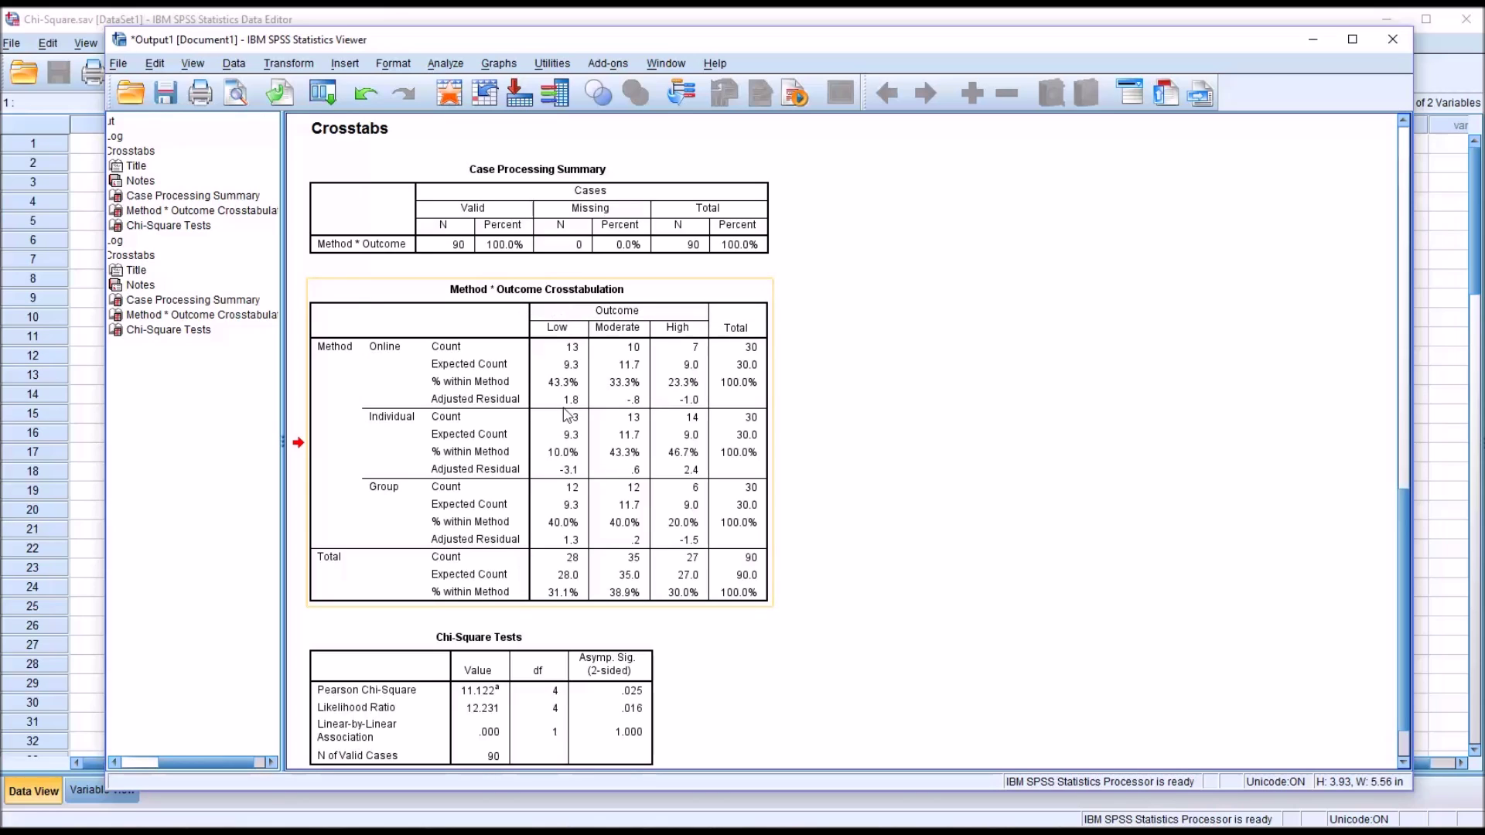
{"action": "right_click", "coordinate": [549, 436]}
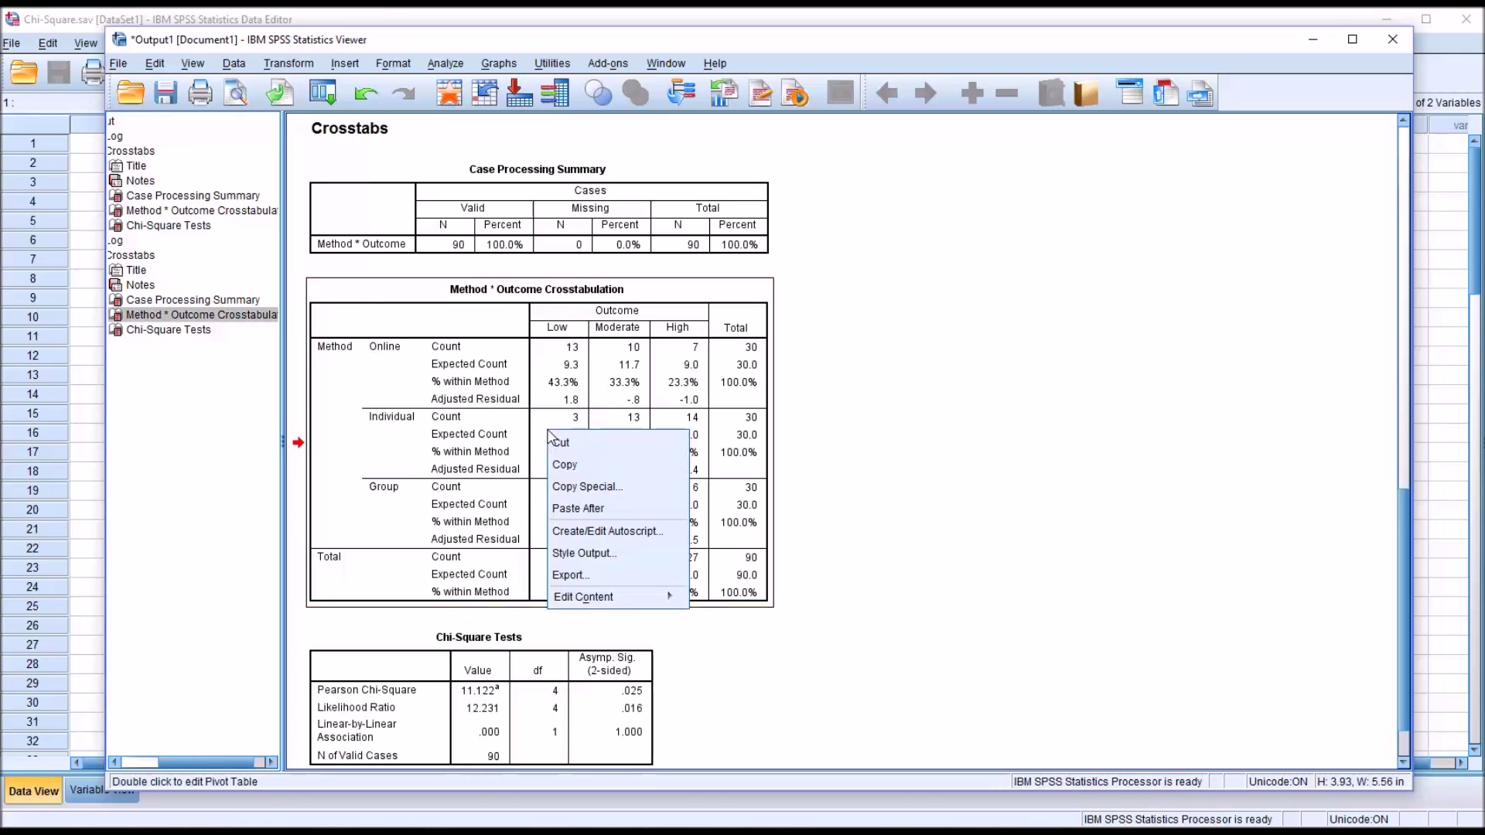
{"action": "left_click", "coordinate": [577, 468]}
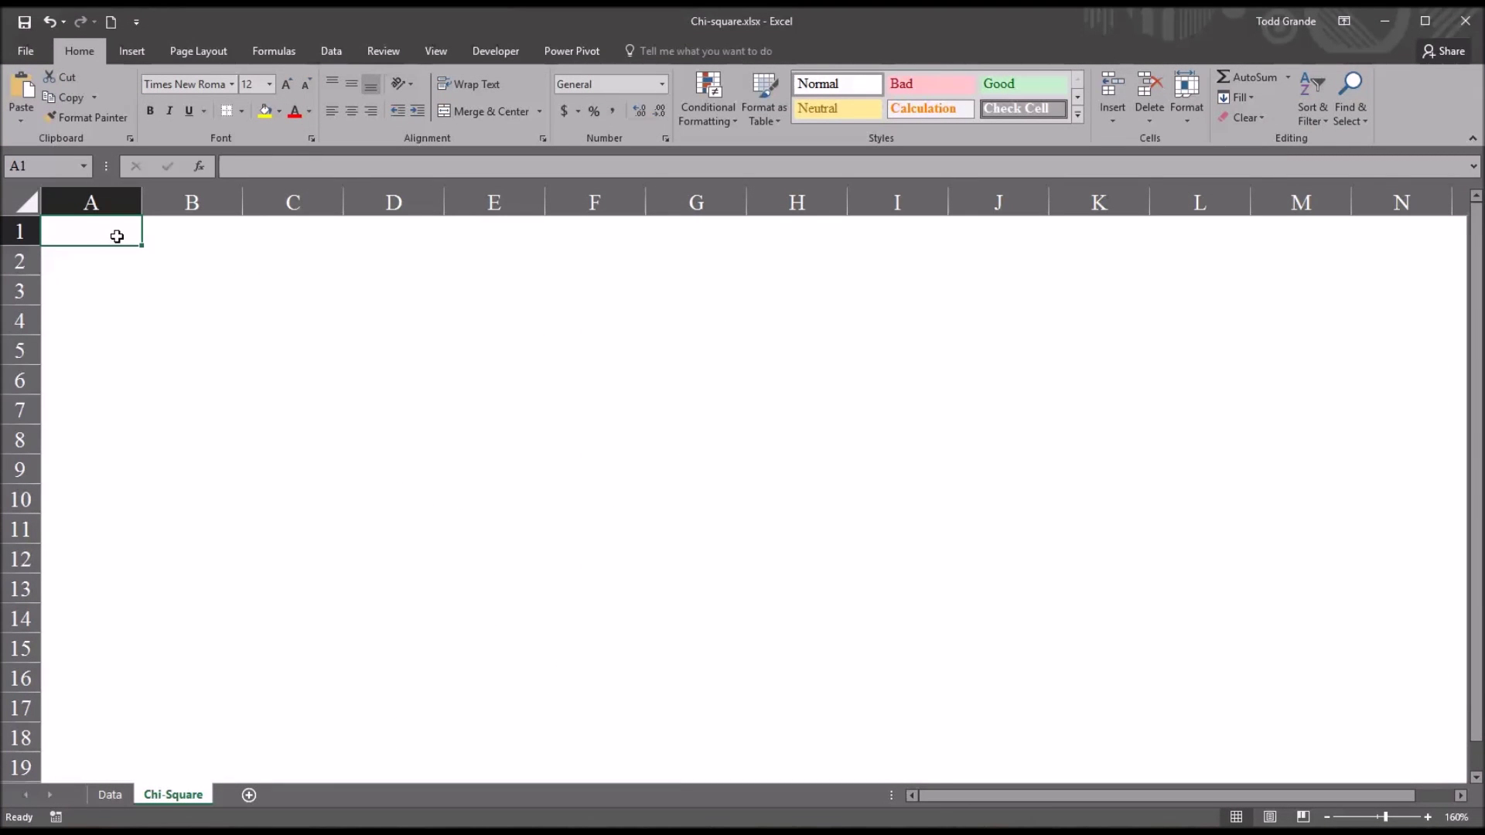
{"action": "key", "text": "ctrl+v"}
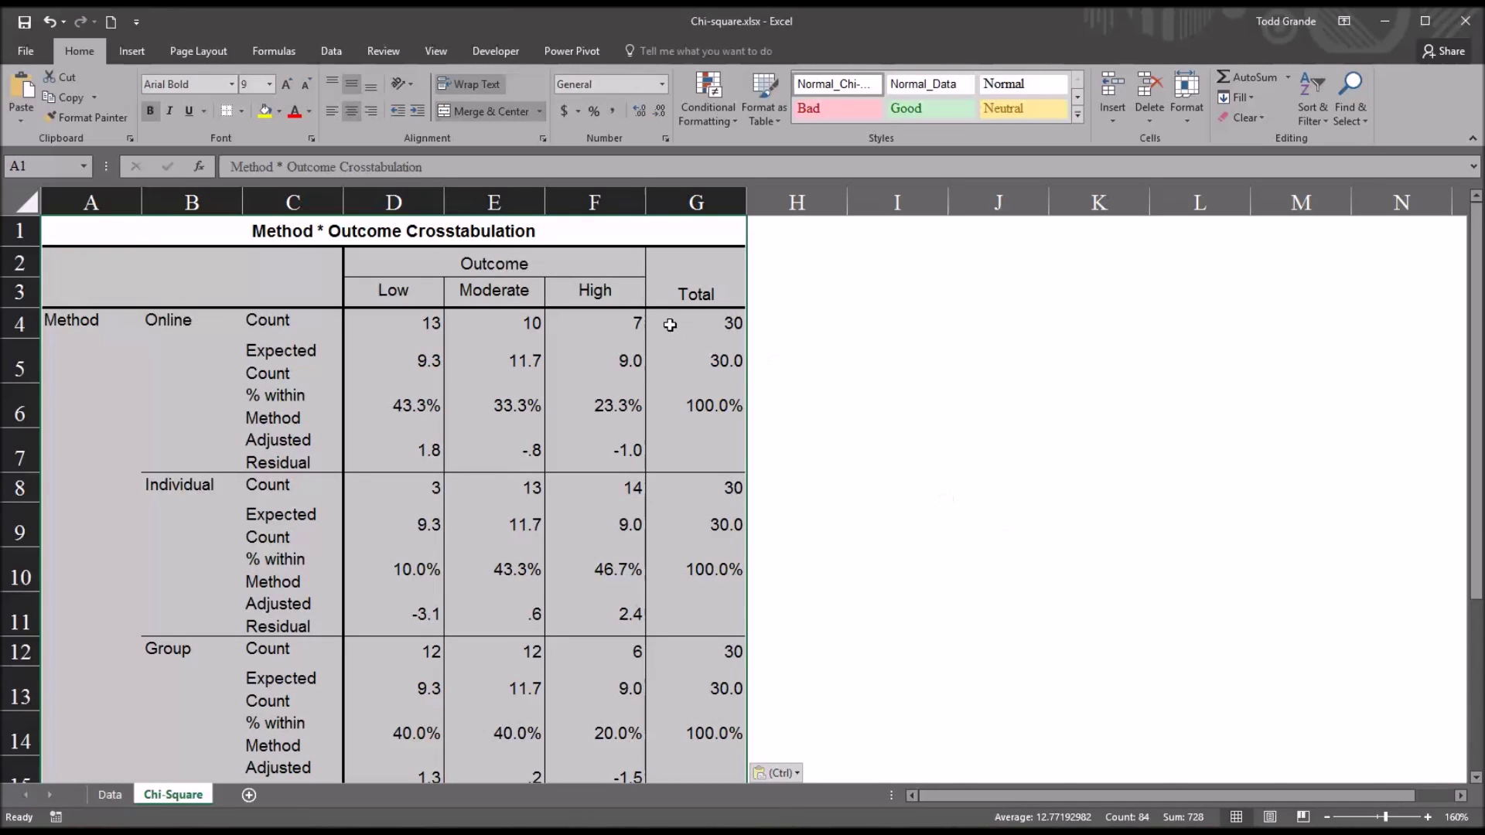
Step: Widen column C so the statistic labels fit on one line, and reduce the height of the table's rows
{"action": "left_click", "coordinate": [414, 313]}
{"action": "left_click_drag", "start_coordinate": [343, 203], "coordinate": [415, 204]}
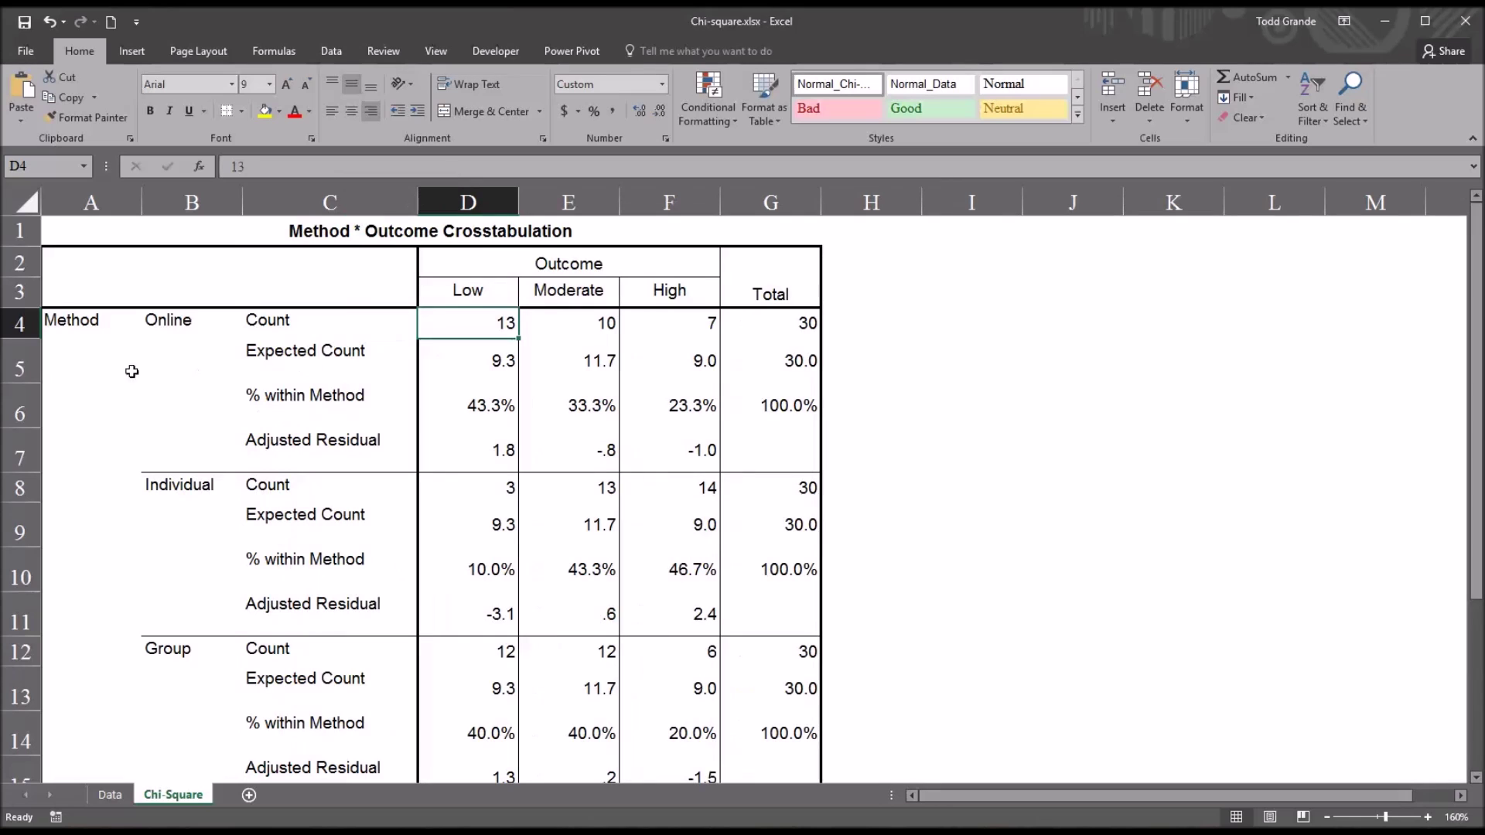
{"action": "left_click_drag", "start_coordinate": [21, 263], "coordinate": [27, 719]}
{"action": "left_click_drag", "start_coordinate": [23, 632], "coordinate": [23, 621]}
Step: Delete the three Total rows, 16 to 18, from the end of the pasted crosstabulation
{"action": "left_click", "coordinate": [85, 596]}
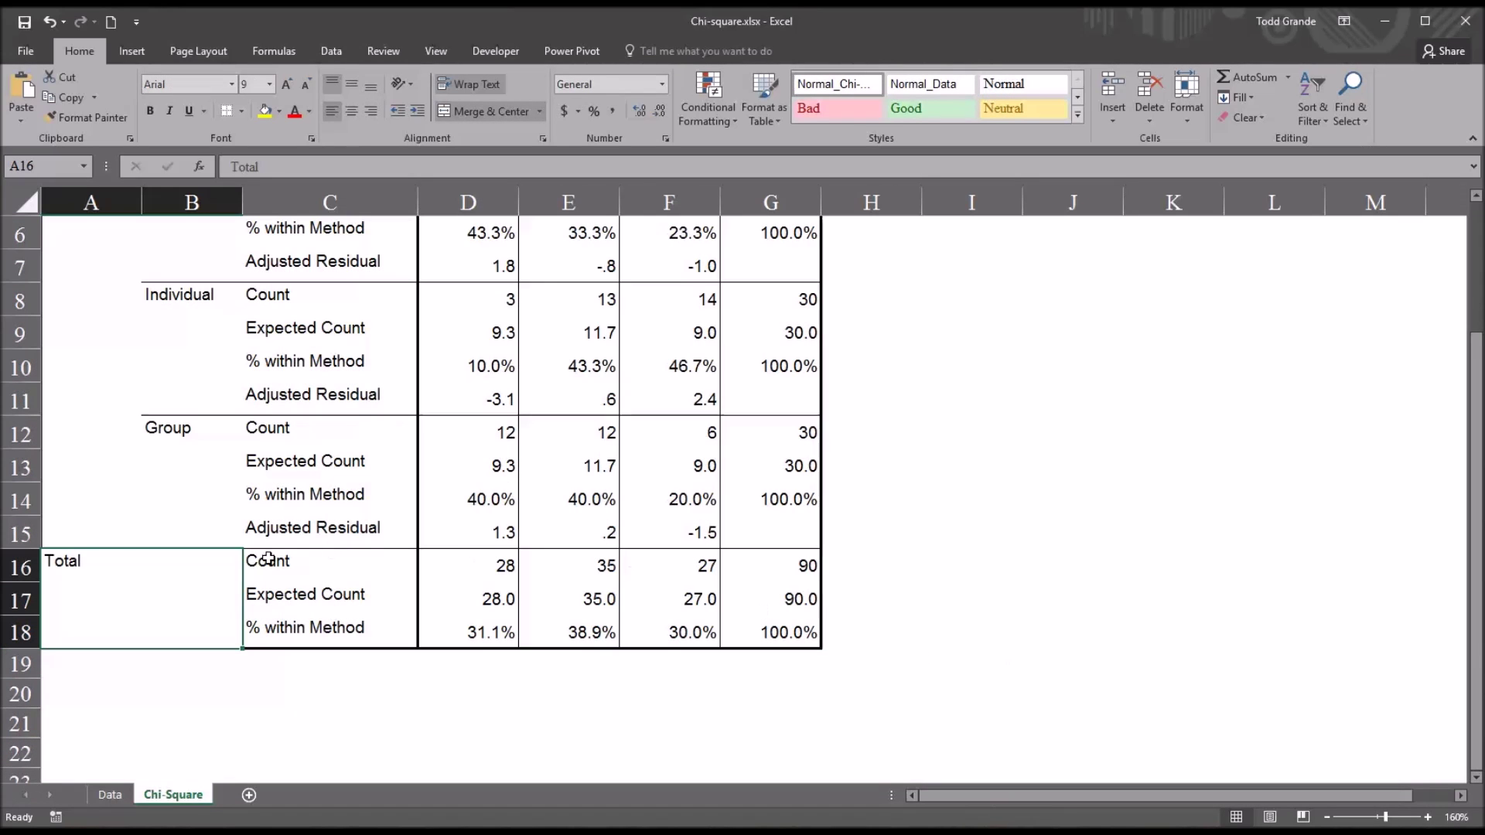
{"action": "left_click_drag", "start_coordinate": [113, 560], "coordinate": [742, 616]}
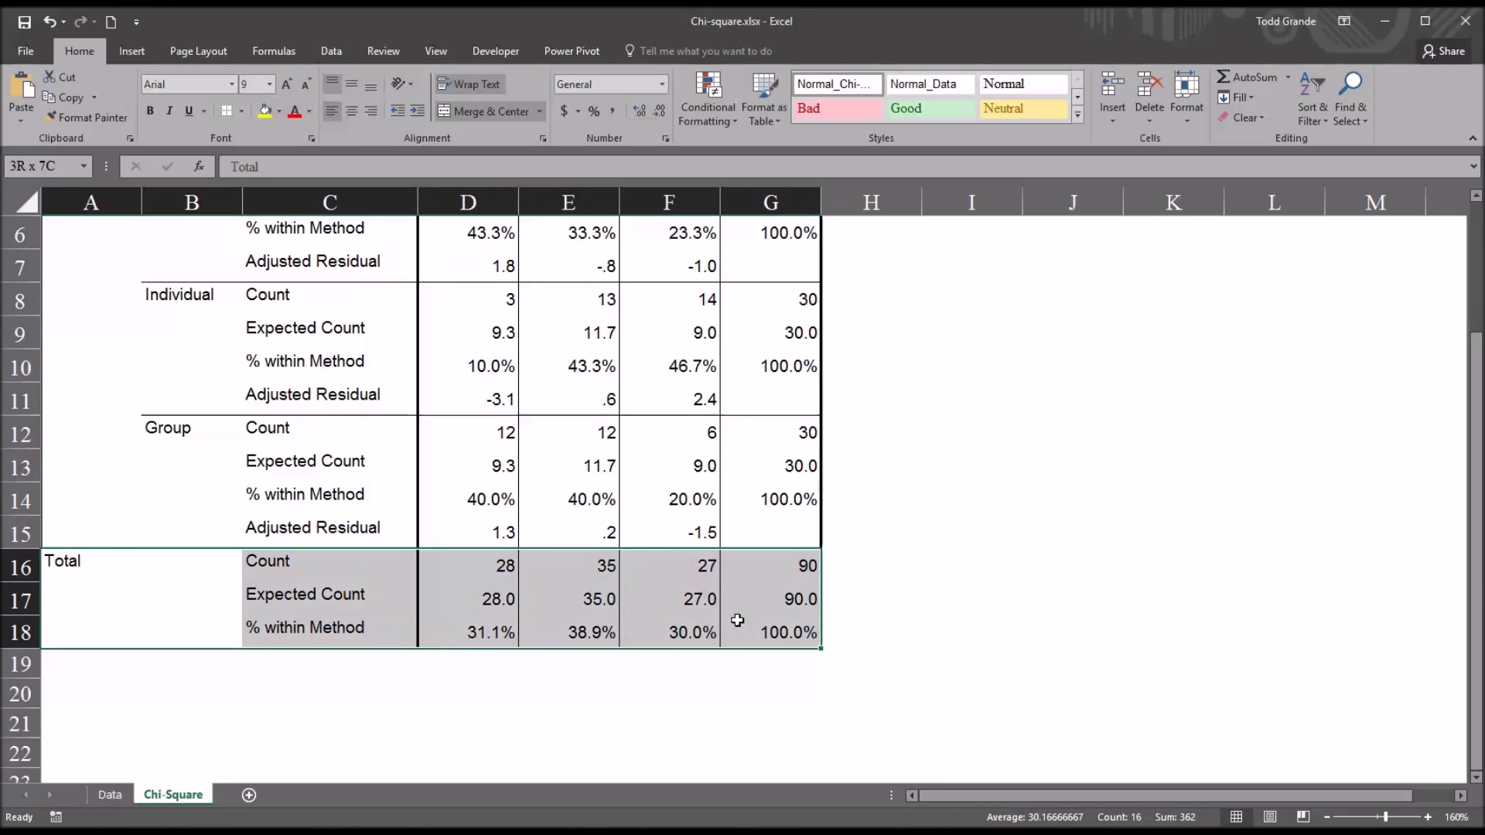
{"action": "left_click_drag", "start_coordinate": [22, 567], "coordinate": [24, 632]}
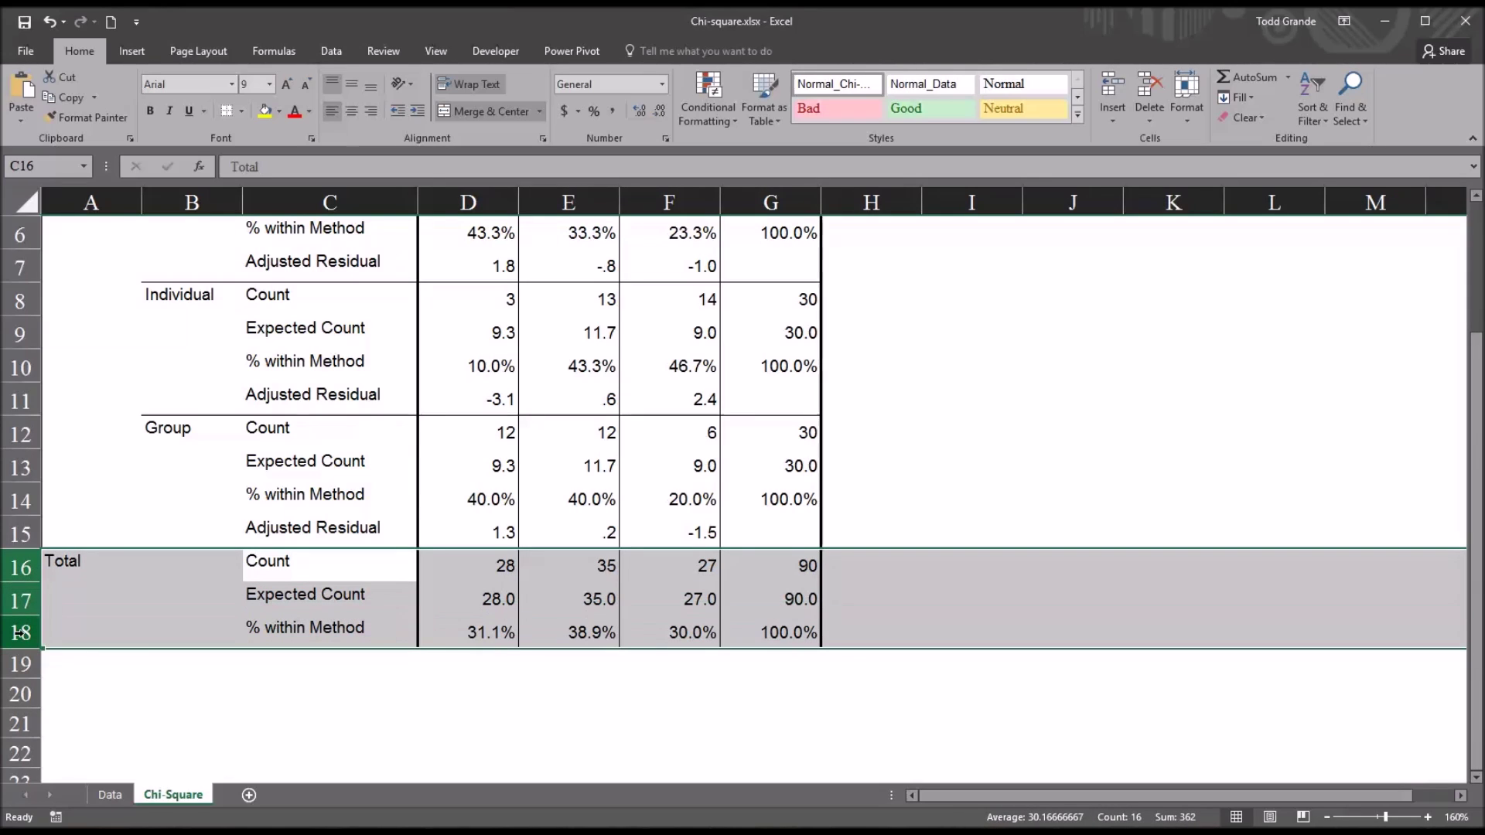
{"action": "right_click", "coordinate": [25, 636]}
{"action": "left_click", "coordinate": [84, 777]}
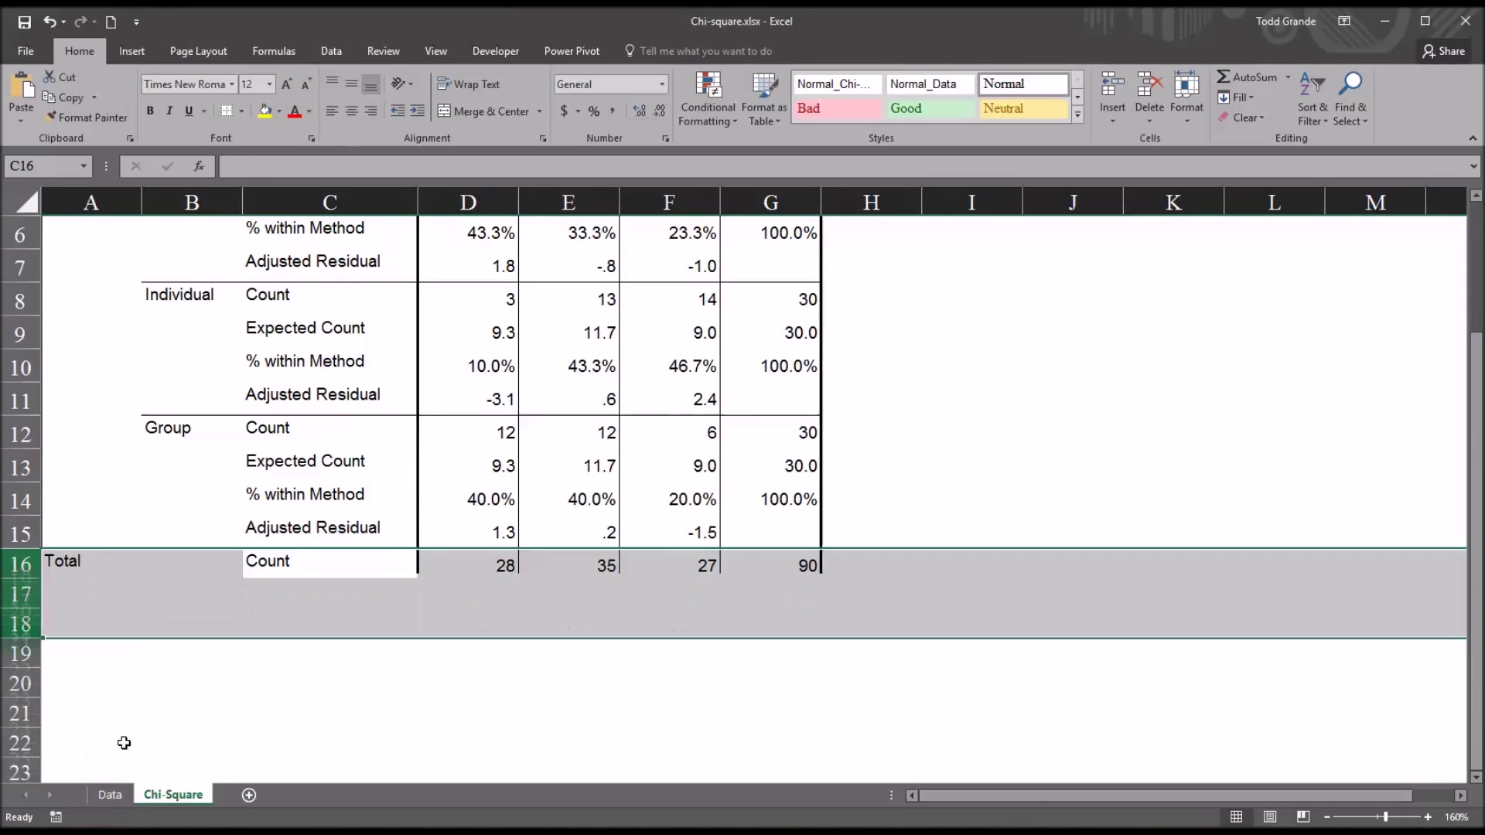
{"action": "left_click", "coordinate": [424, 625]}
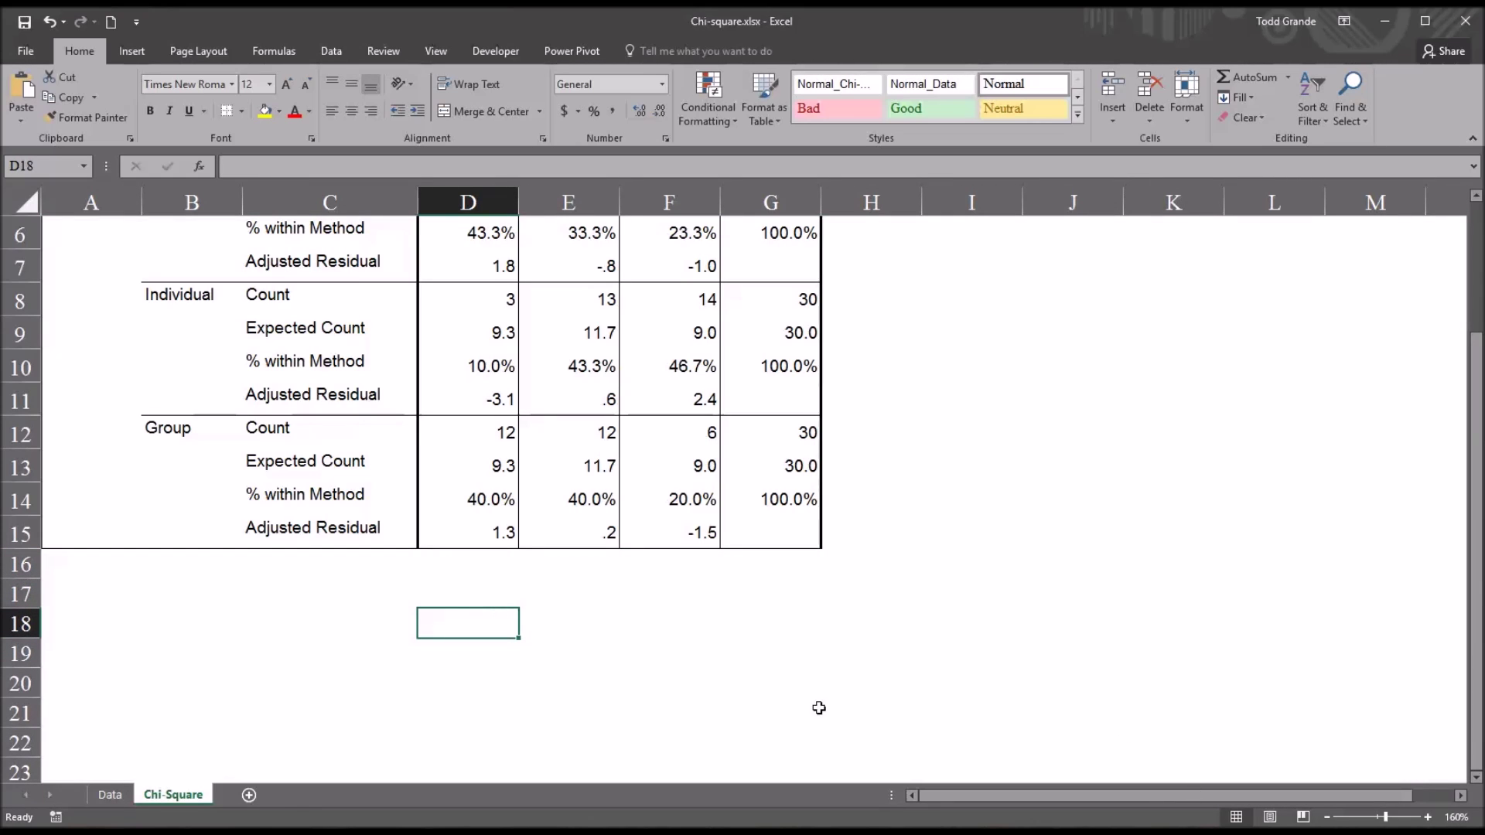
Step: Remove all borders from the whole crosstabulation table in A1:G15
{"action": "left_click_drag", "start_coordinate": [789, 532], "coordinate": [76, 229]}
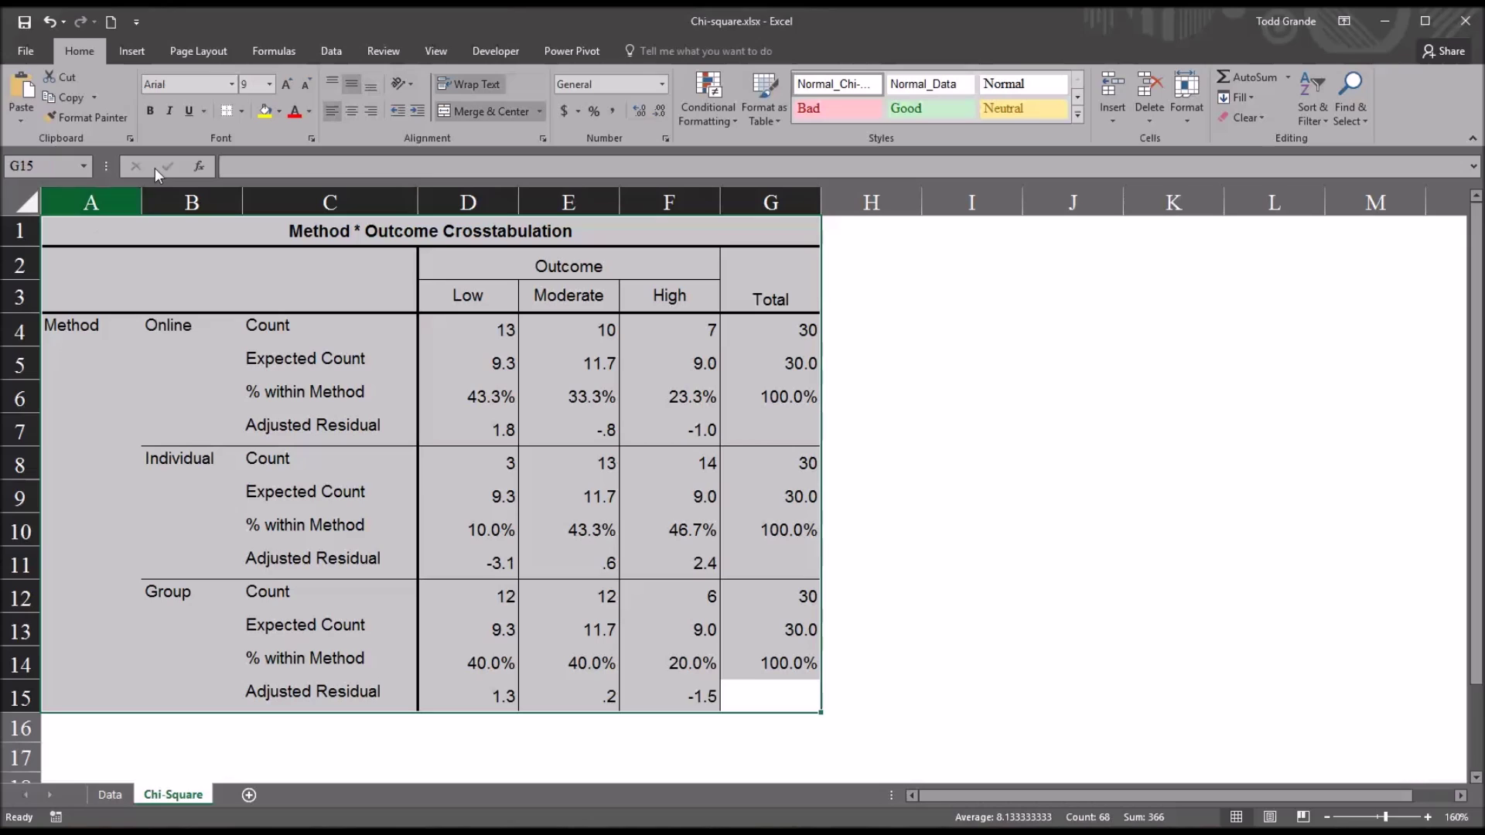
{"action": "left_click", "coordinate": [240, 113]}
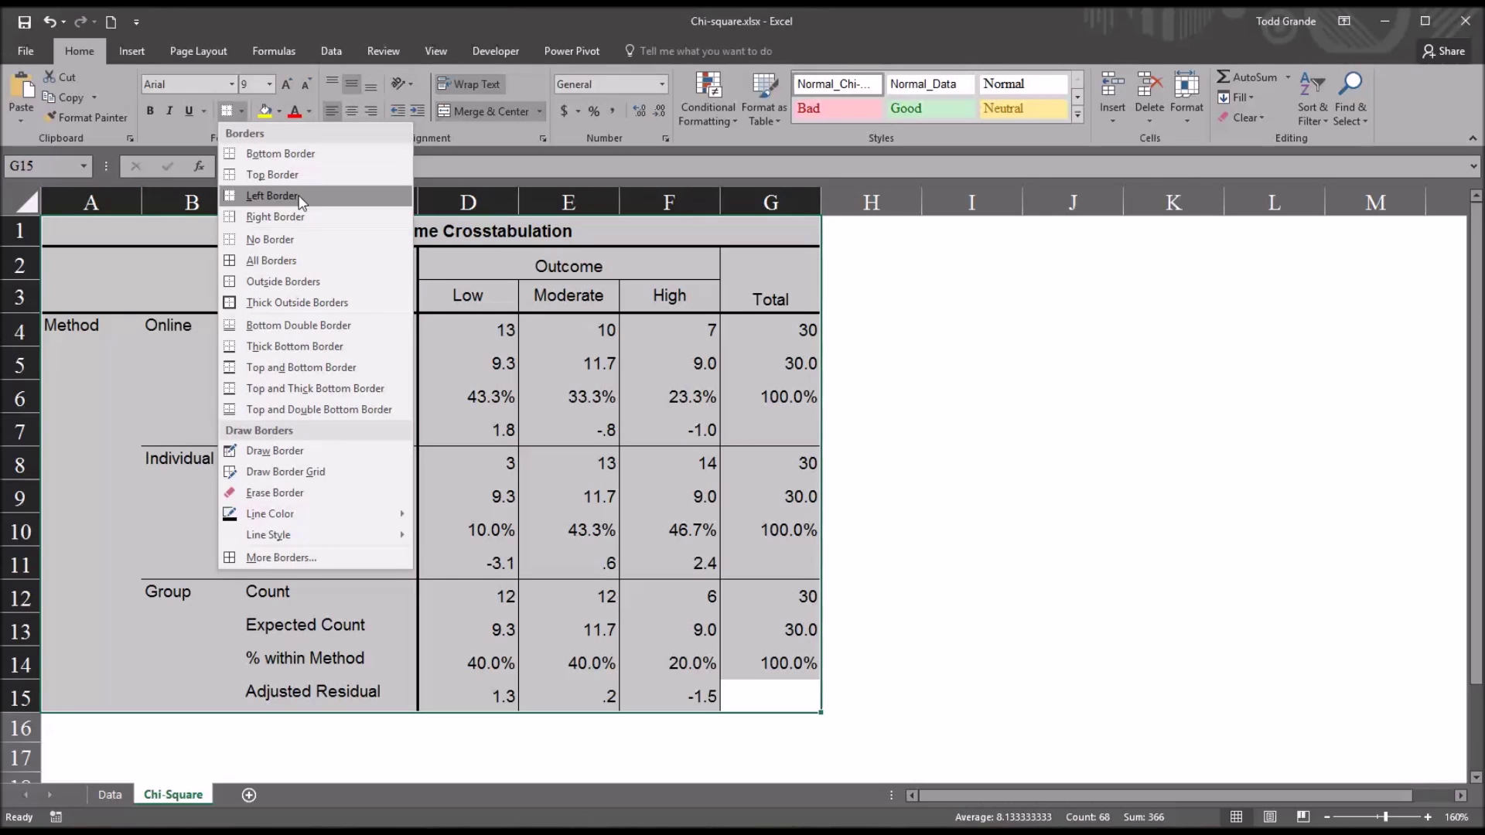
{"action": "left_click", "coordinate": [271, 239]}
{"action": "left_click", "coordinate": [330, 428]}
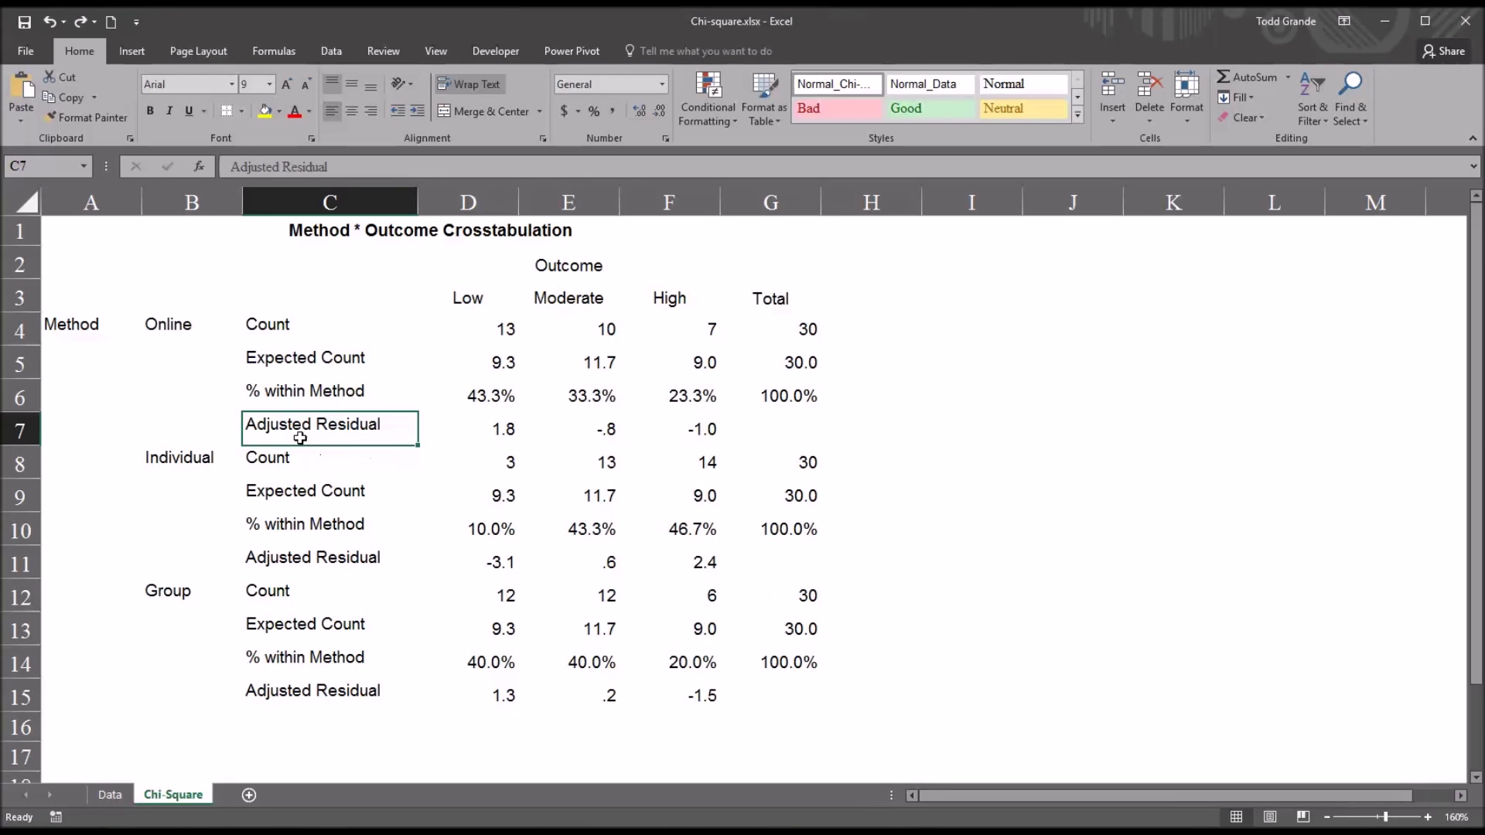
Step: Insert a blank row beneath the Adjusted Residual row of both the Online and Individual groups, at rows 8 and 13
{"action": "left_click_drag", "start_coordinate": [287, 431], "coordinate": [654, 439]}
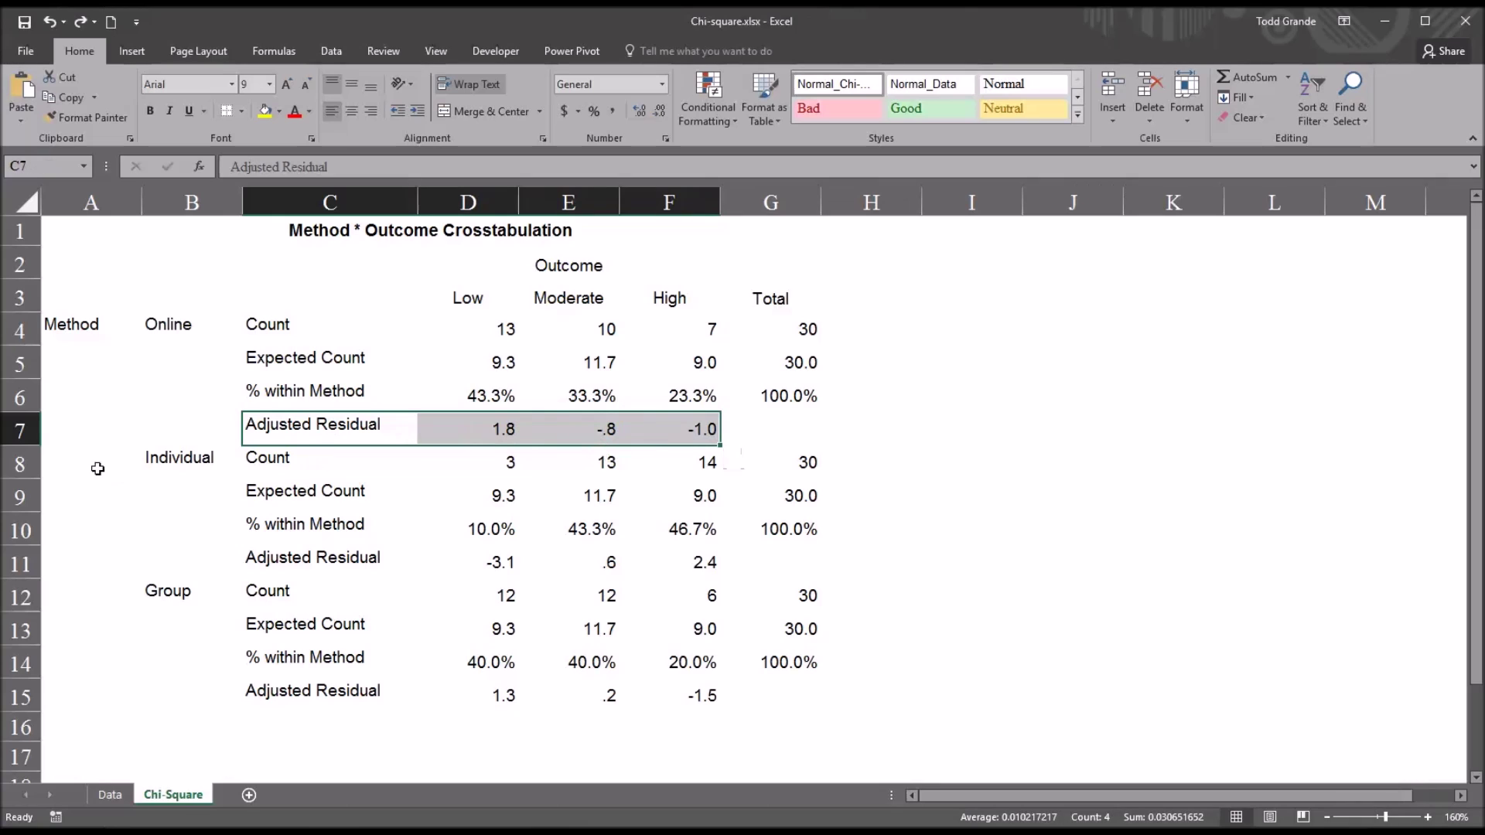
{"action": "left_click", "coordinate": [20, 464]}
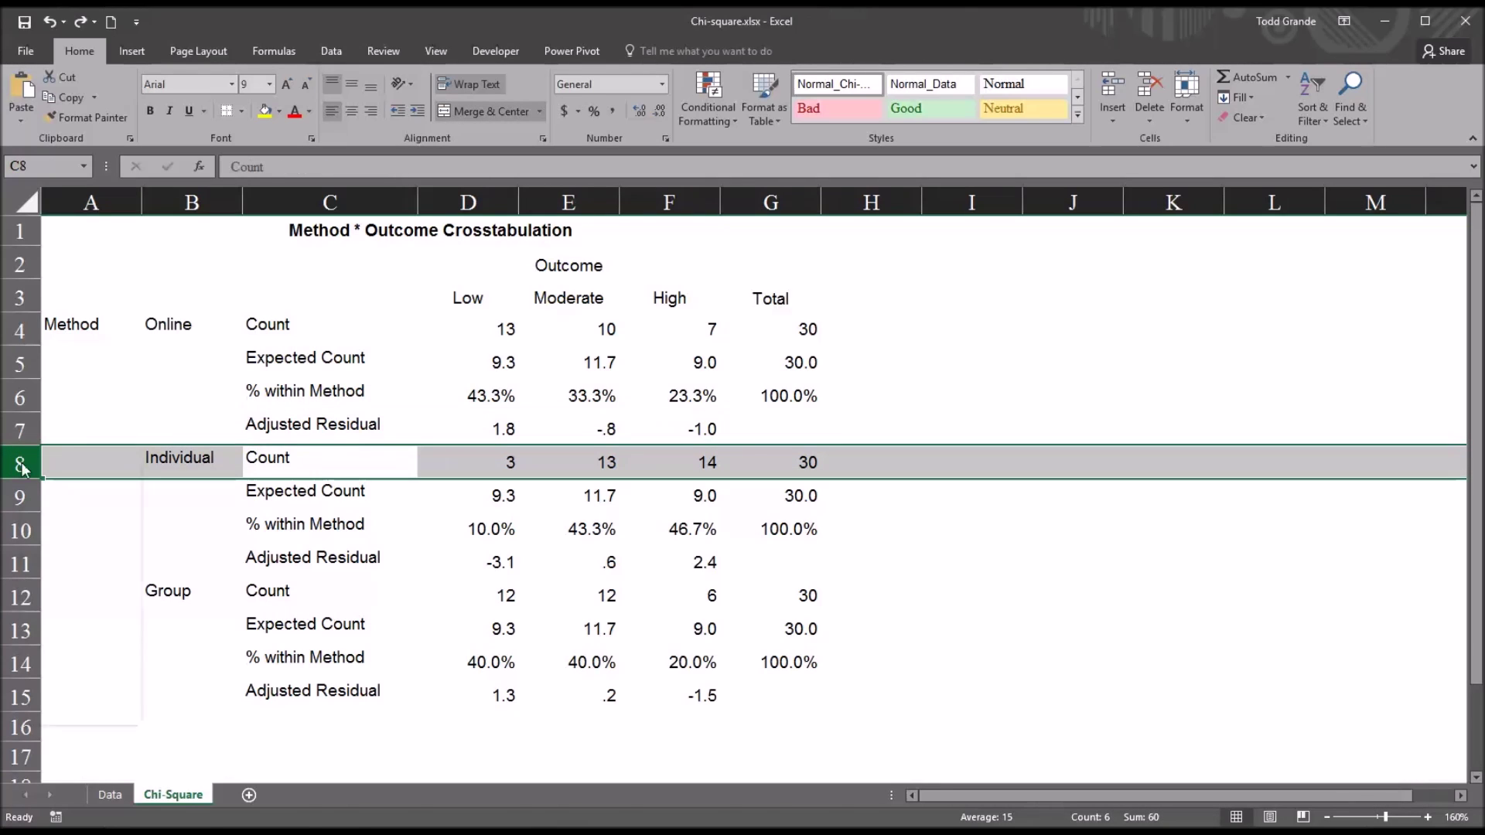
{"action": "right_click", "coordinate": [20, 464]}
{"action": "left_click", "coordinate": [70, 584]}
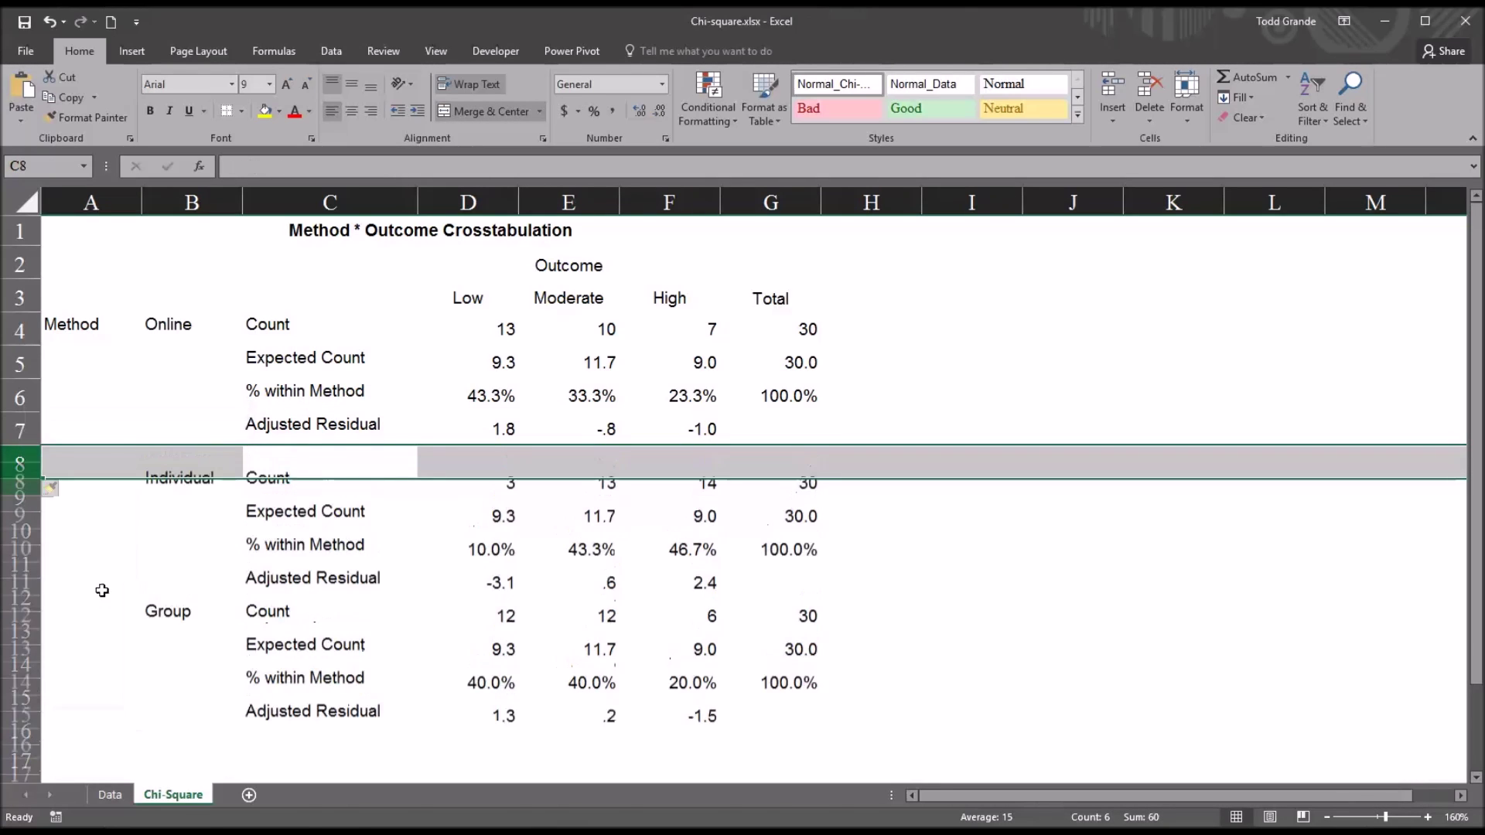
{"action": "left_click", "coordinate": [35, 631]}
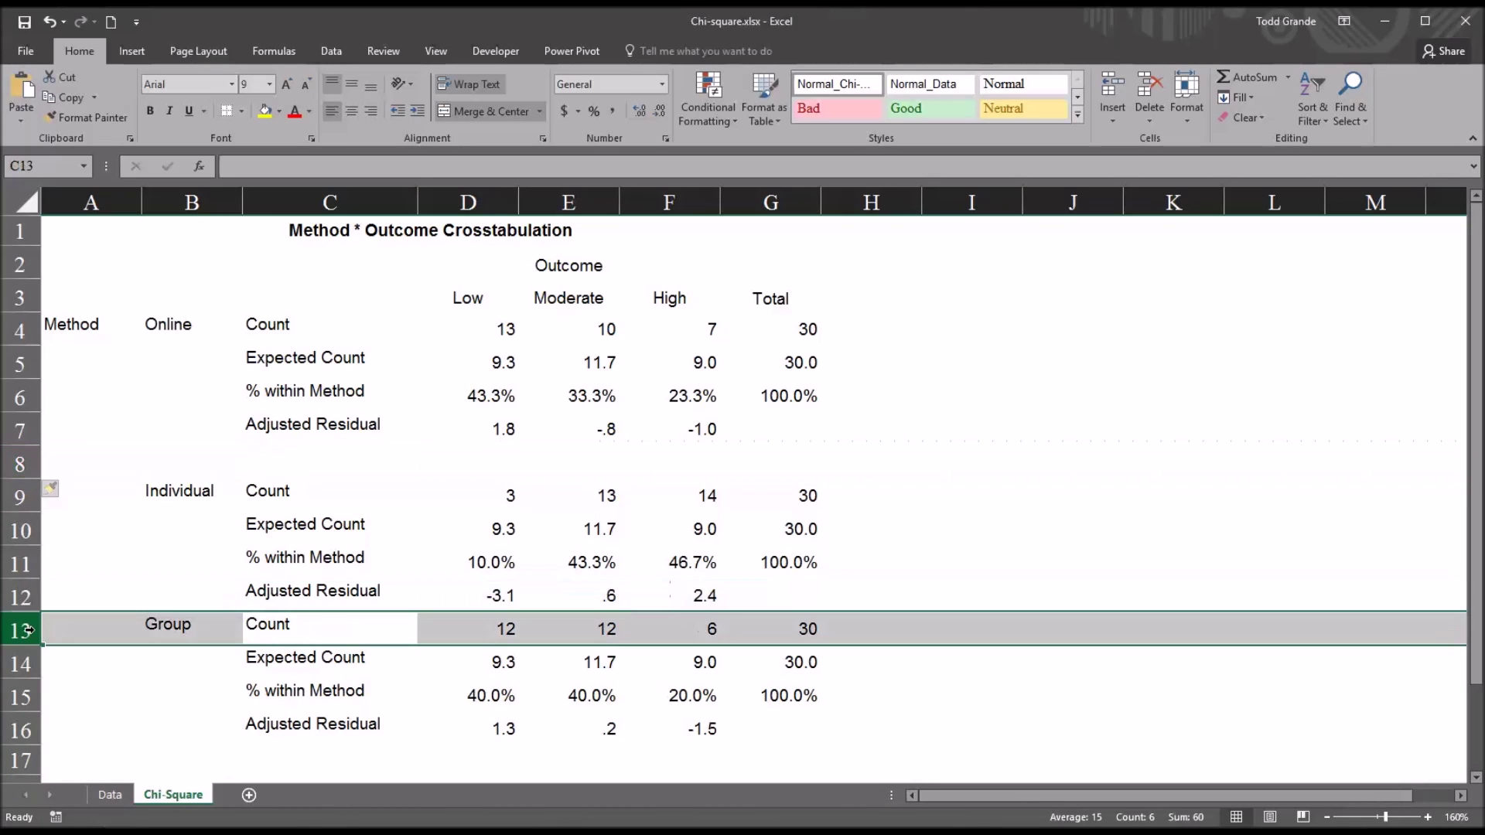
{"action": "right_click", "coordinate": [35, 631]}
{"action": "left_click", "coordinate": [101, 755]}
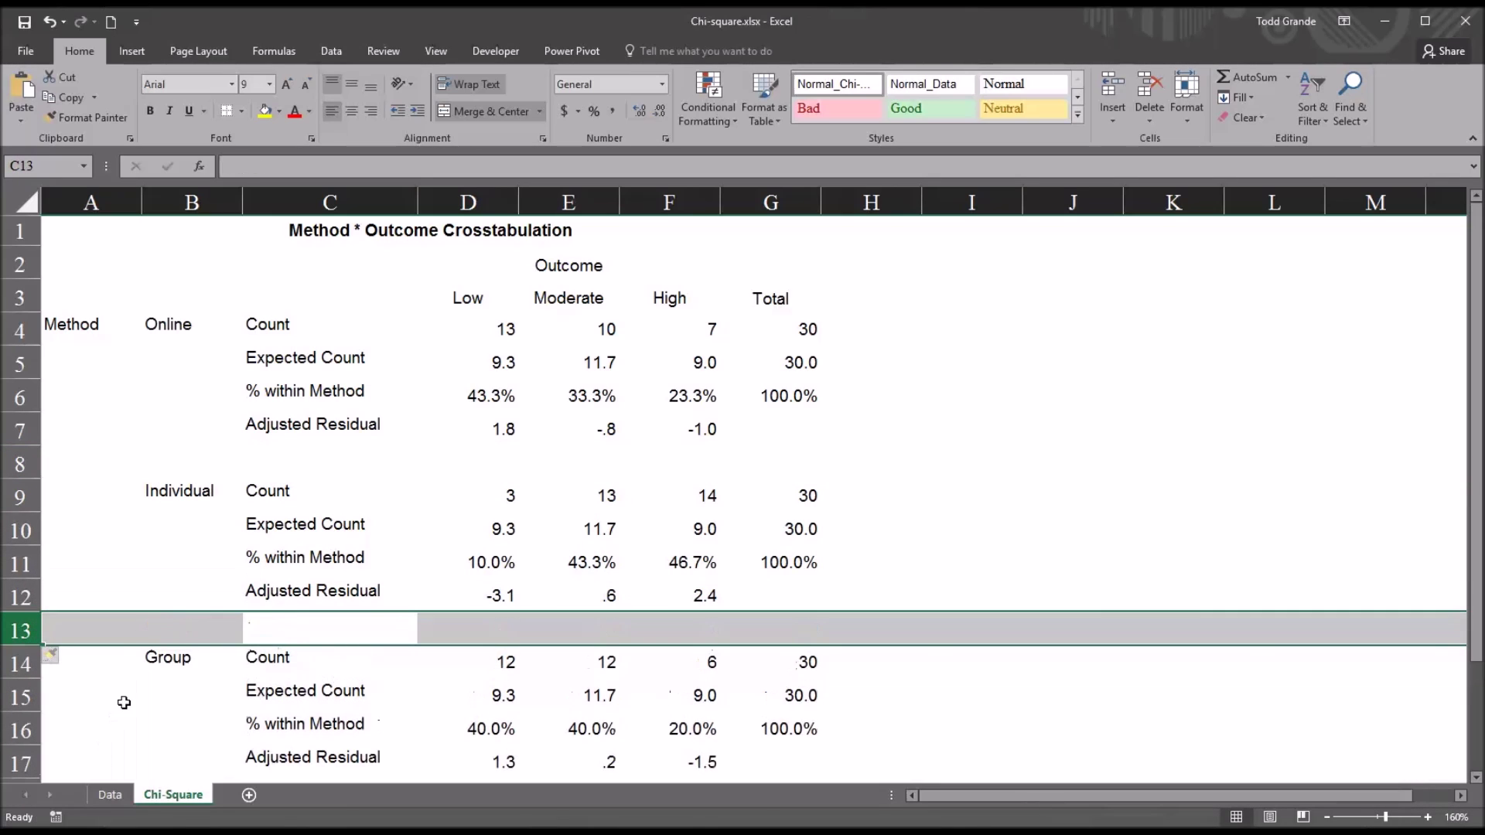
{"action": "left_click", "coordinate": [290, 771]}
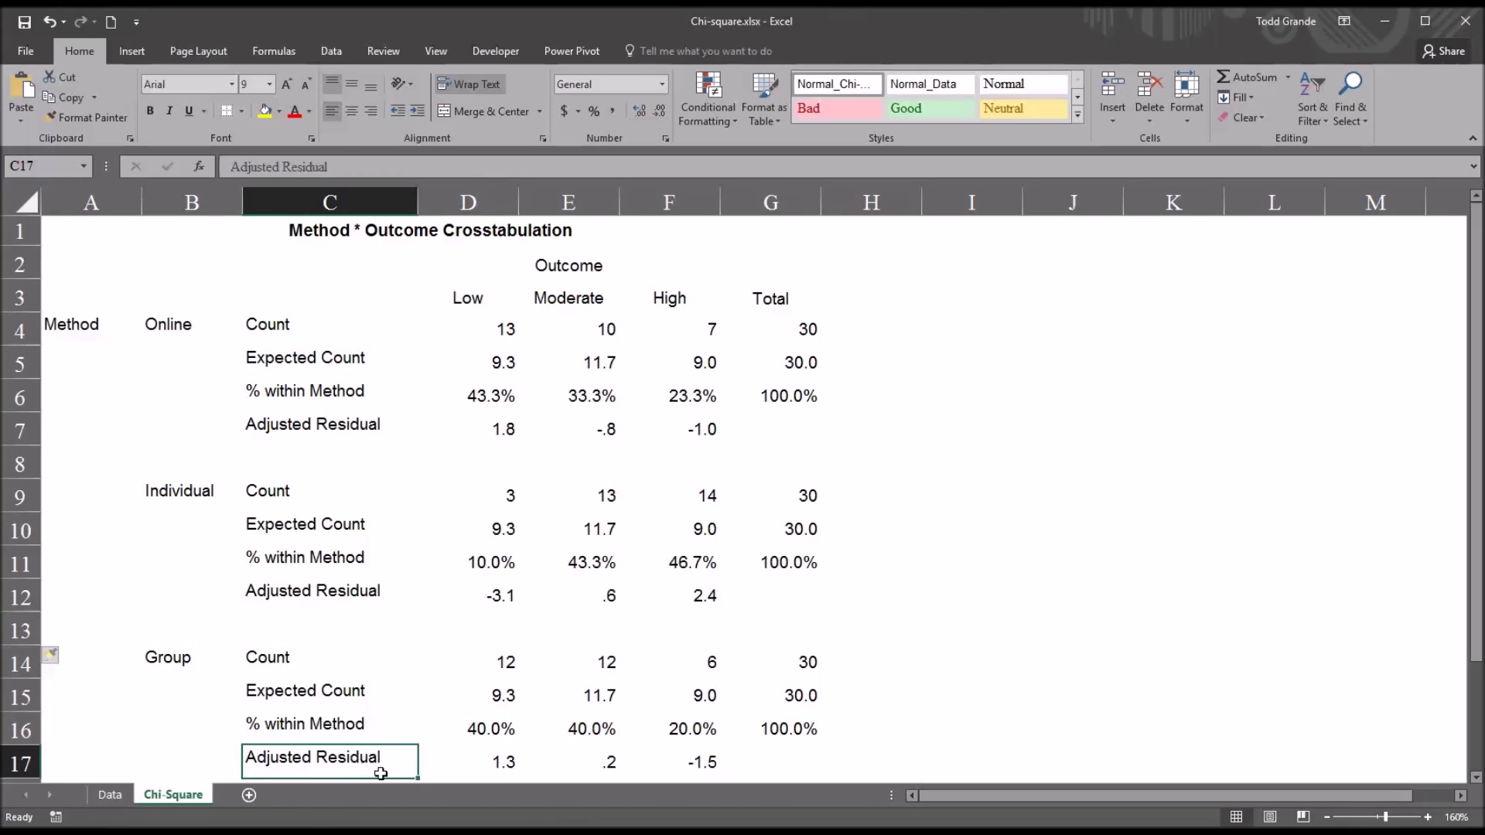
Step: Reduce the height of the three header rows, 1 to 3, so more of the crosstabulation fits on screen
{"action": "left_click_drag", "start_coordinate": [20, 297], "coordinate": [20, 231]}
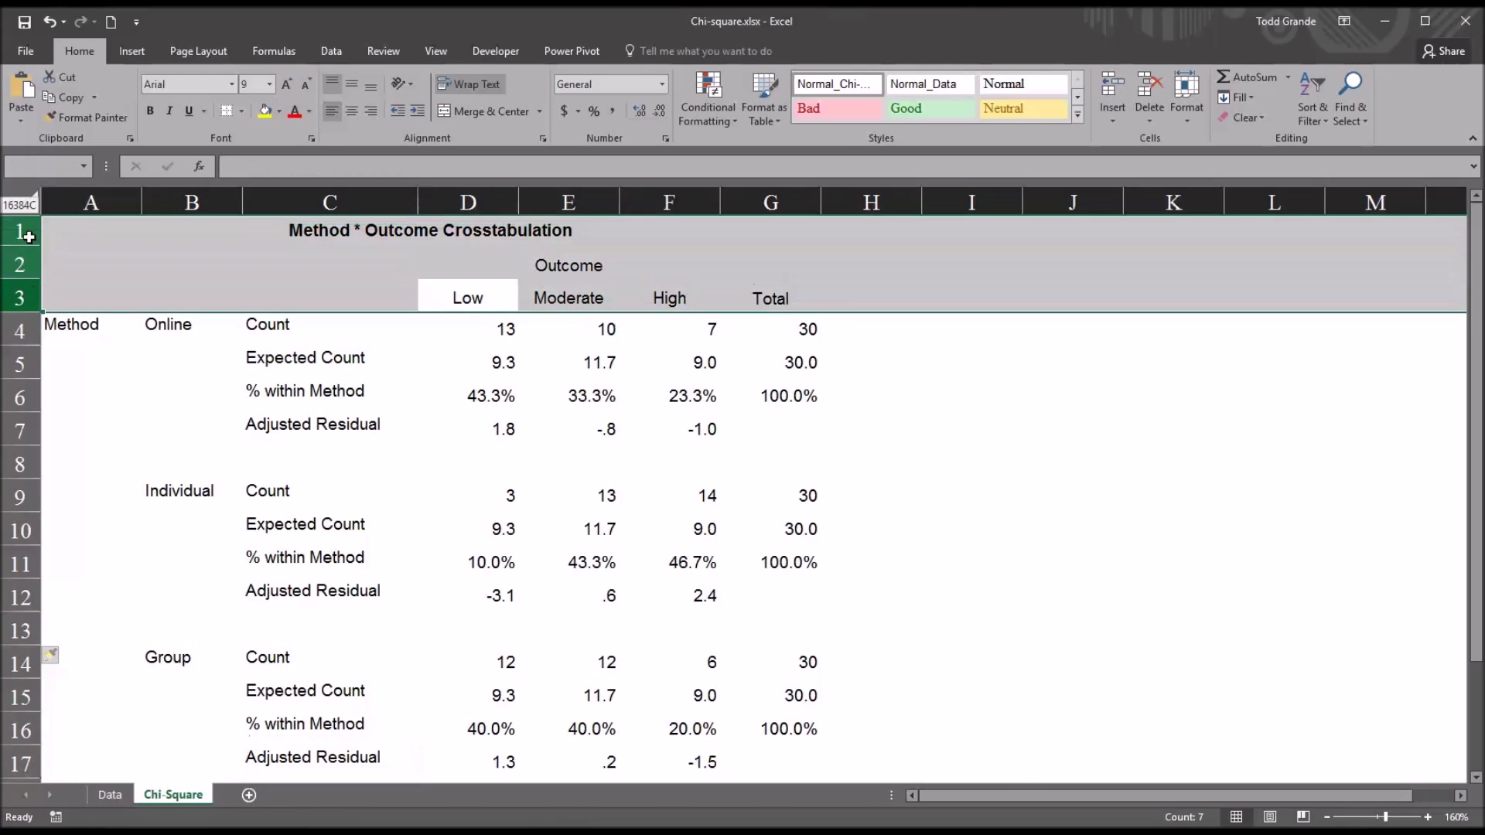
{"action": "left_click_drag", "start_coordinate": [28, 281], "coordinate": [27, 270]}
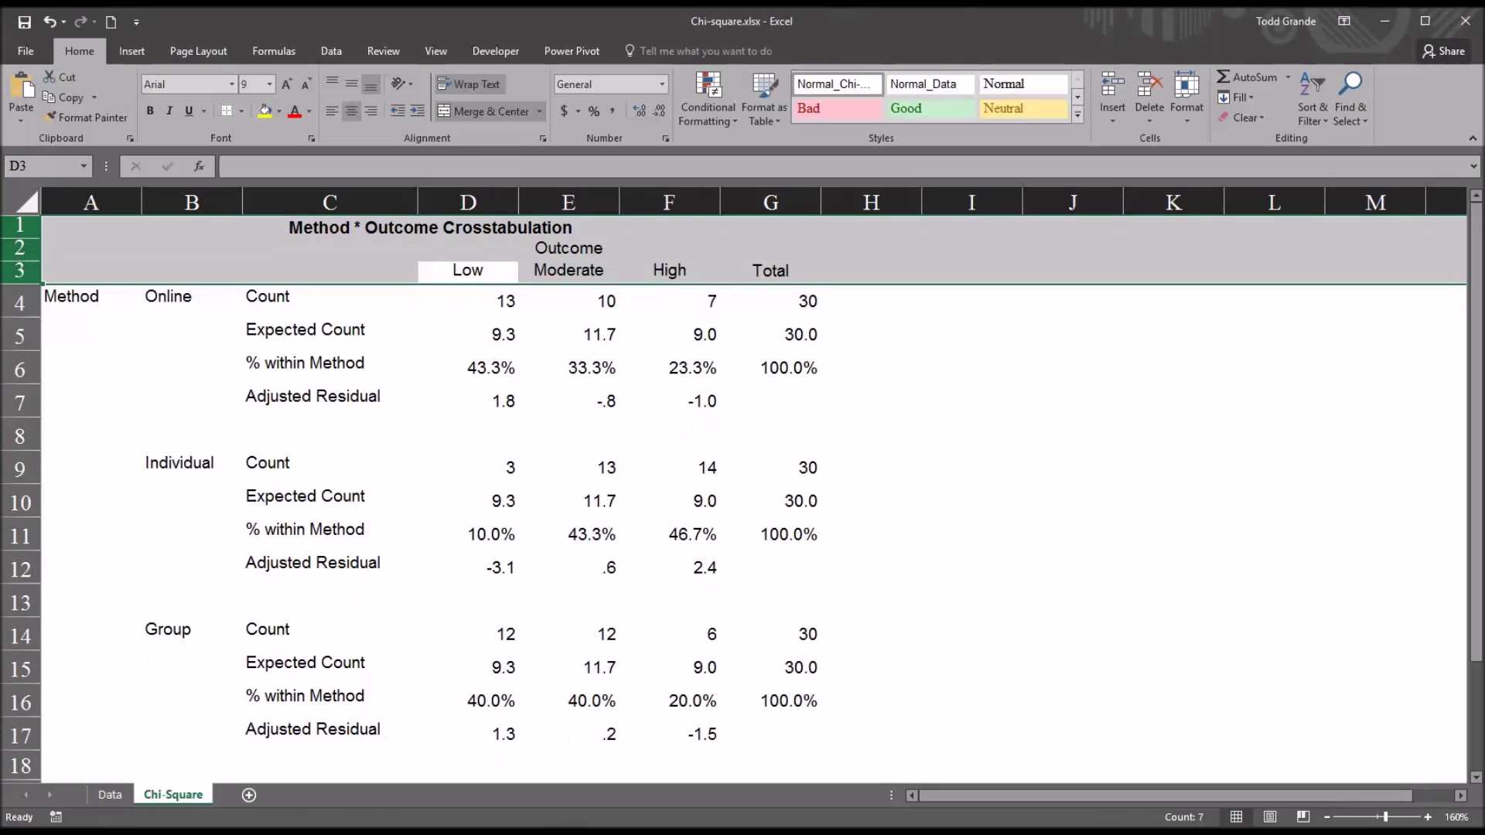
Step: Enter the .05 significance level in cell I2, beside the crosstabulation
{"action": "left_click", "coordinate": [975, 252]}
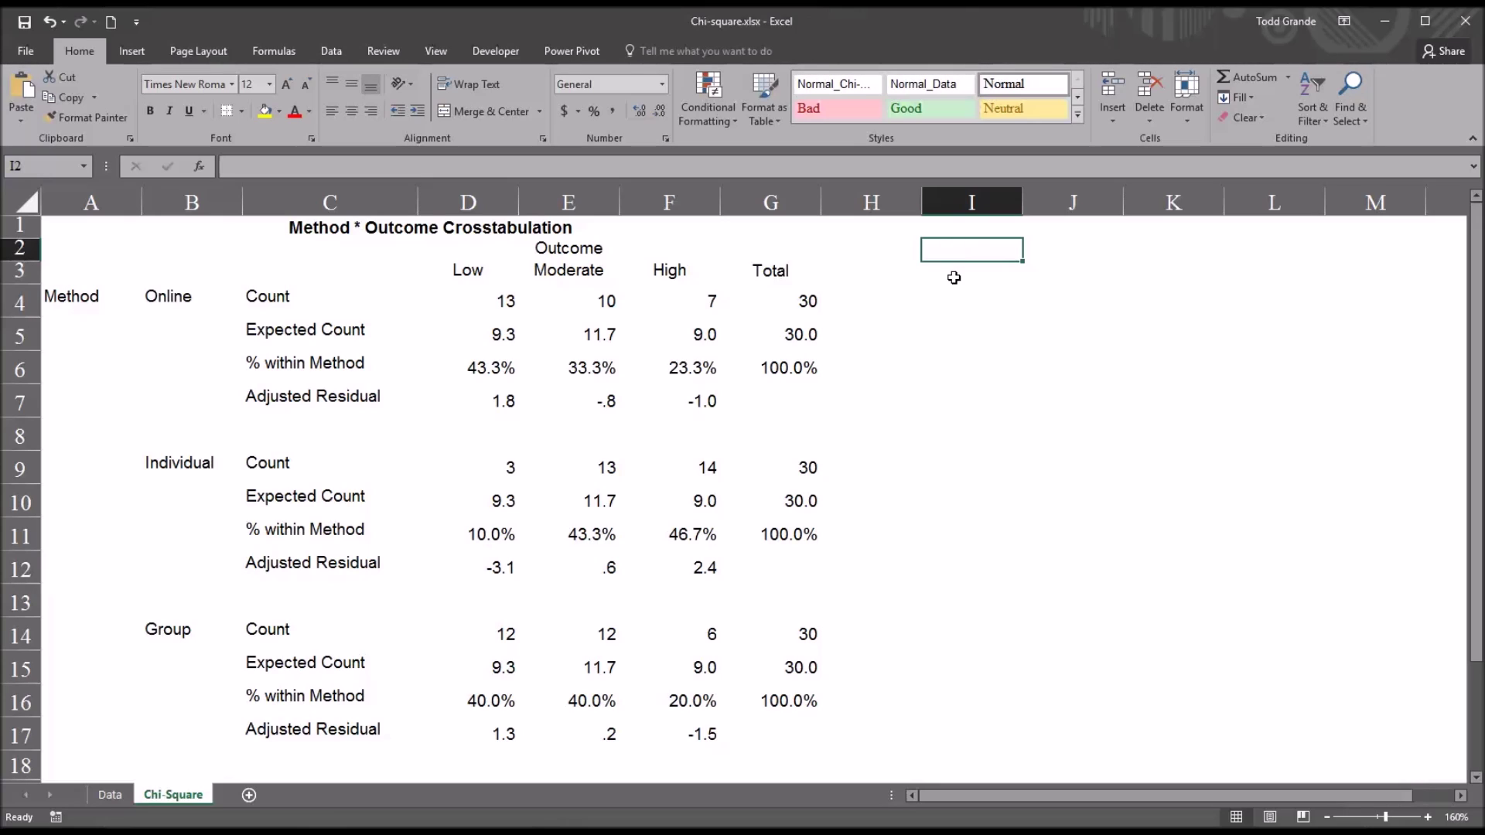
{"action": "type", "text": ".05"}
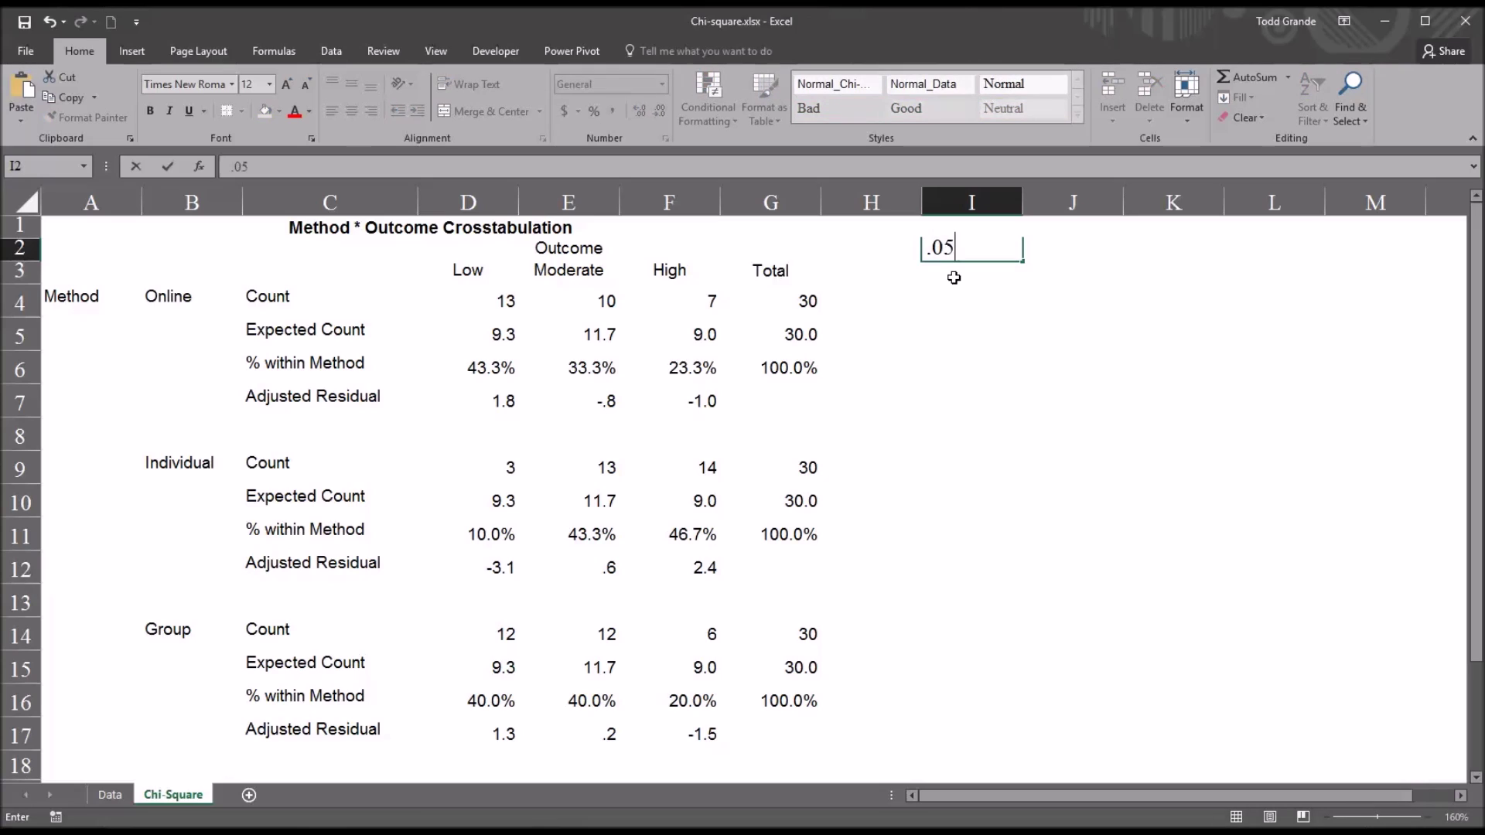
{"action": "key", "text": "Return"}
{"action": "left_click", "coordinate": [966, 248]}
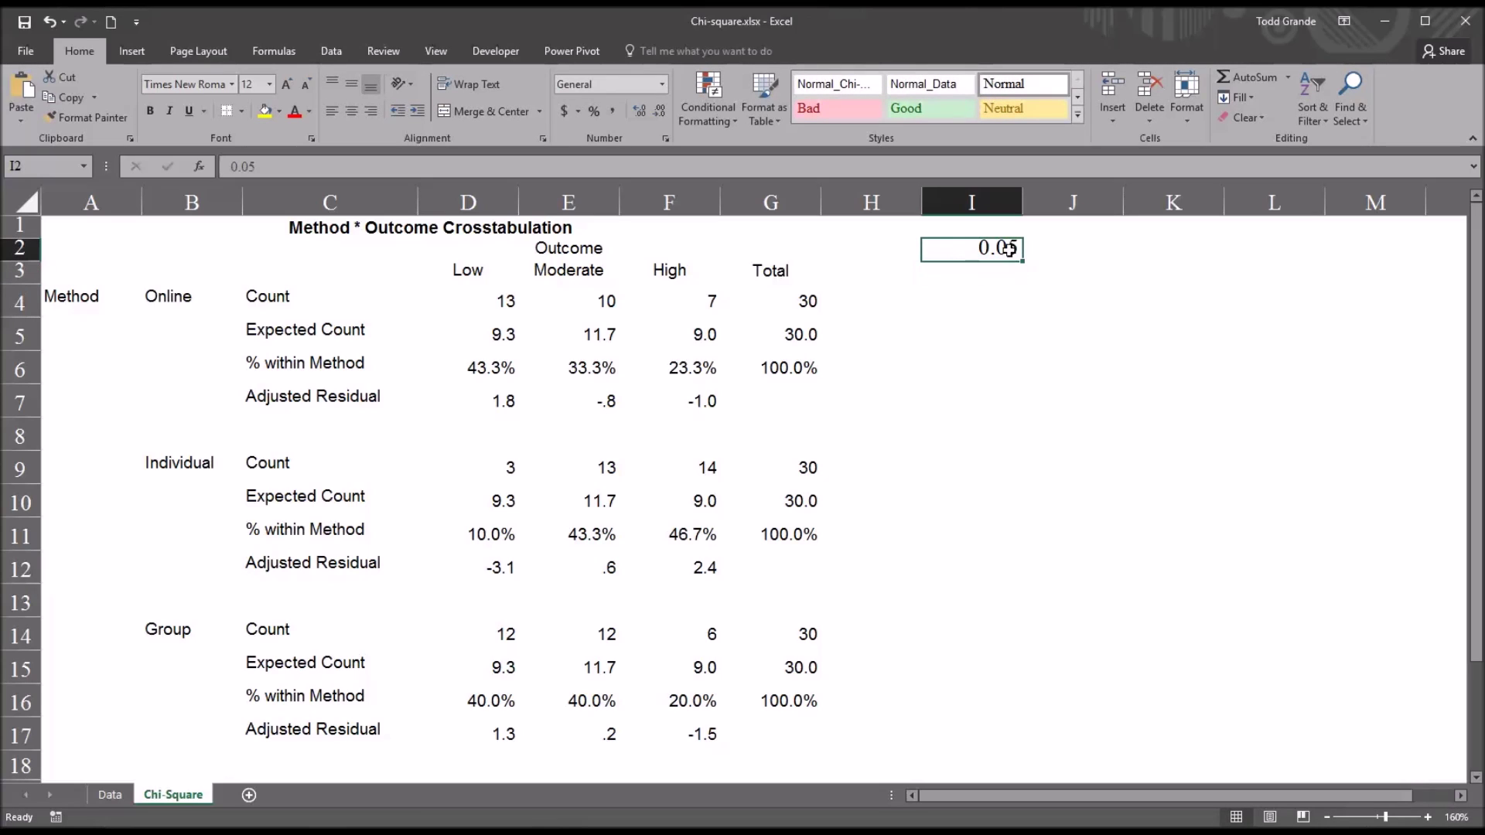
Step: Calculate the adjusted significance level in J2 by dividing I2 by 9 with the formula =I2/9
{"action": "left_click", "coordinate": [1047, 249]}
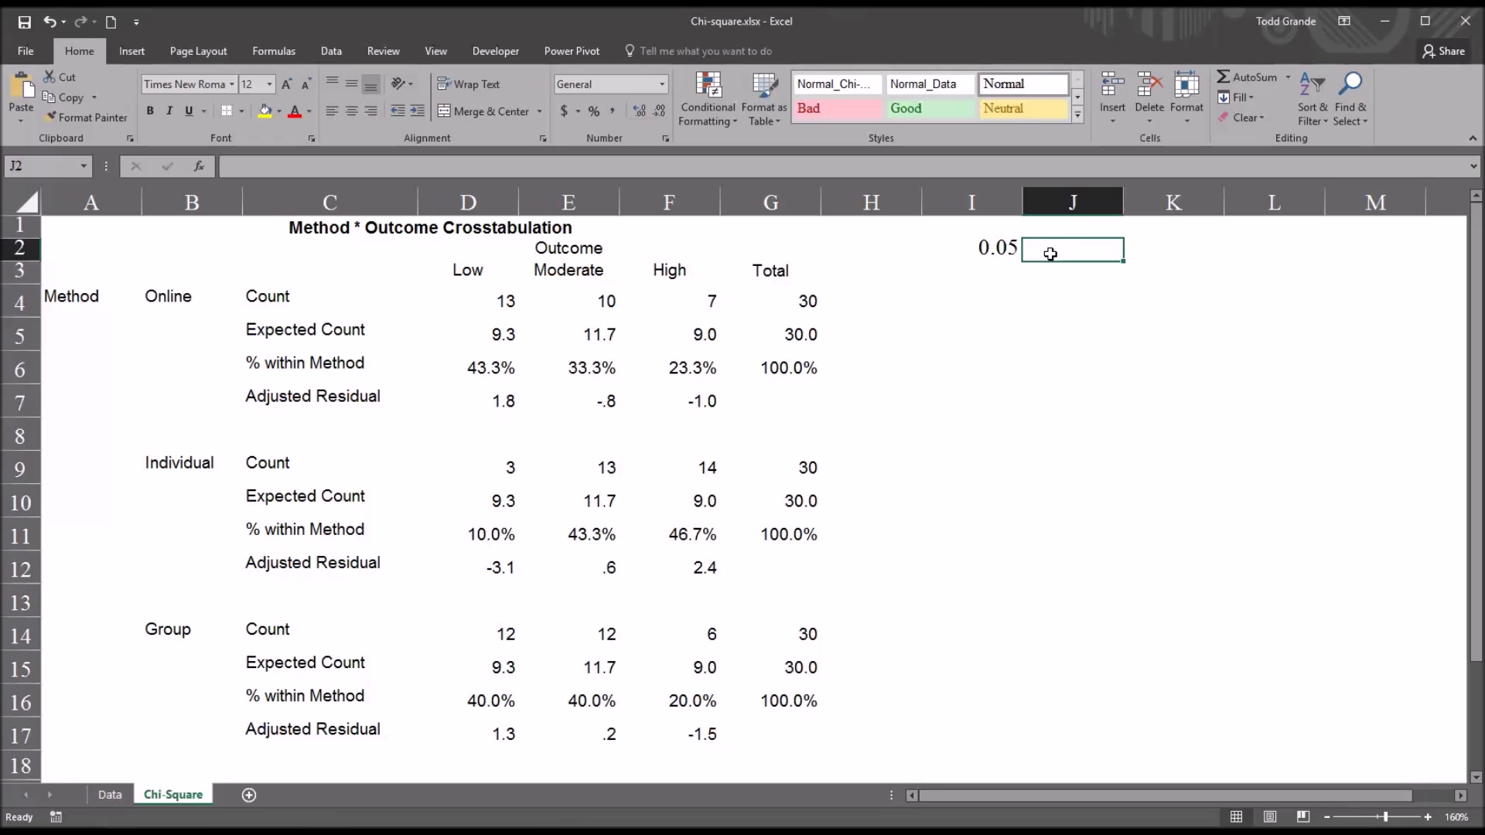
{"action": "type", "text": "="}
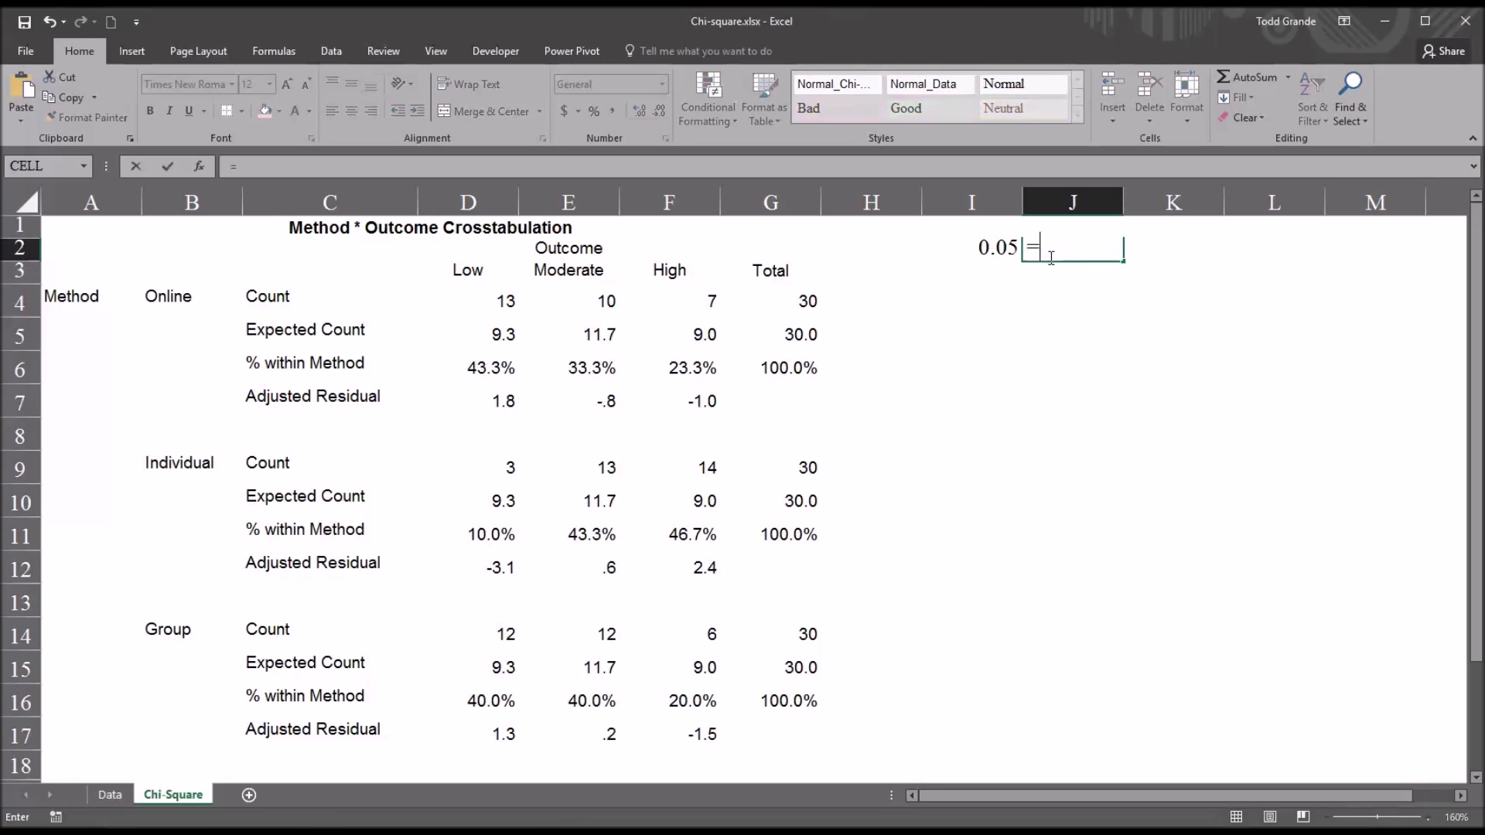
{"action": "left_click", "coordinate": [980, 252]}
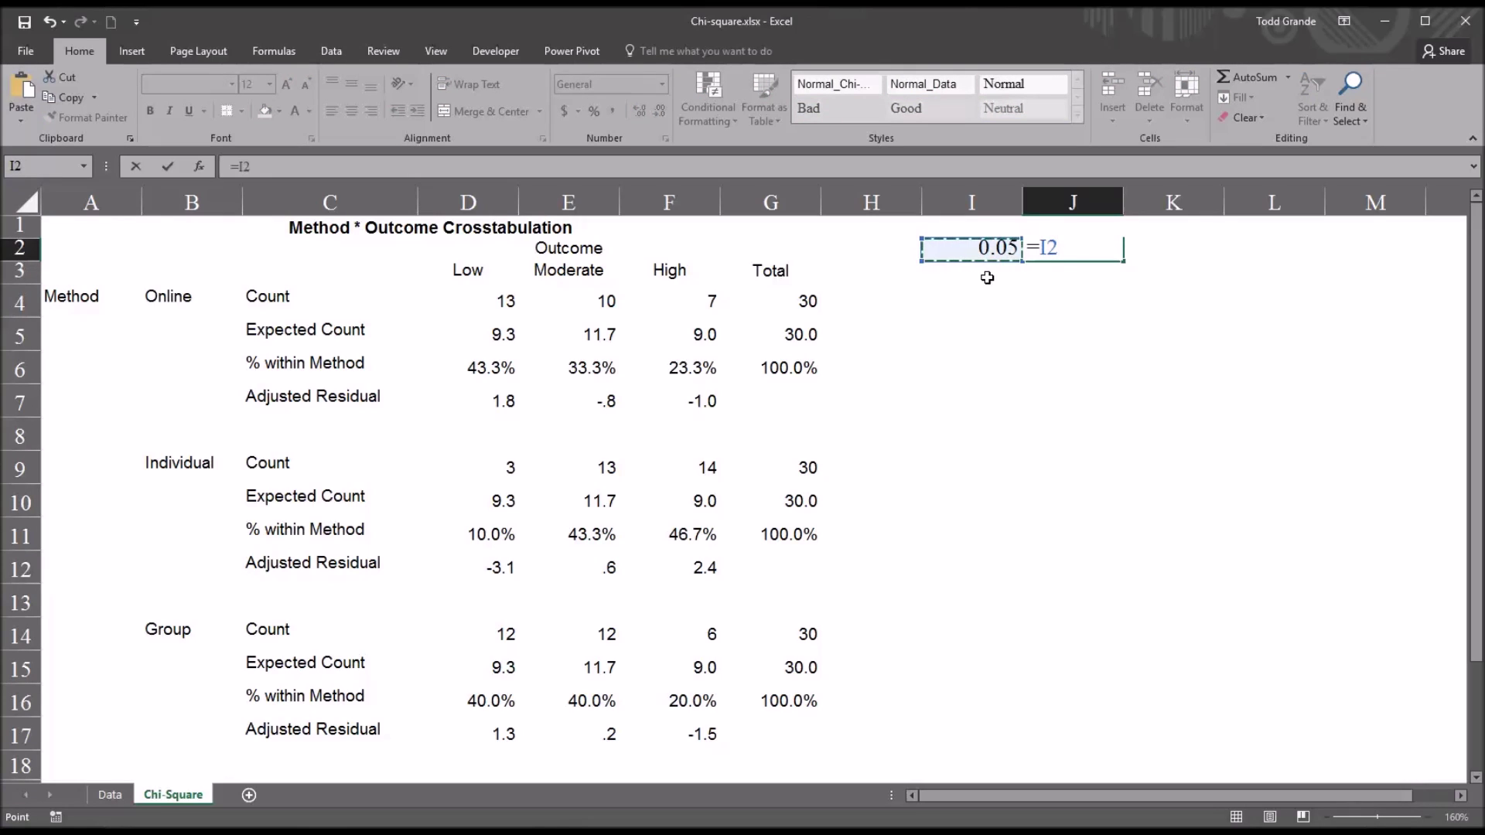
{"action": "type", "text": "/9"}
{"action": "key", "text": "Return"}
{"action": "left_click", "coordinate": [1054, 251]}
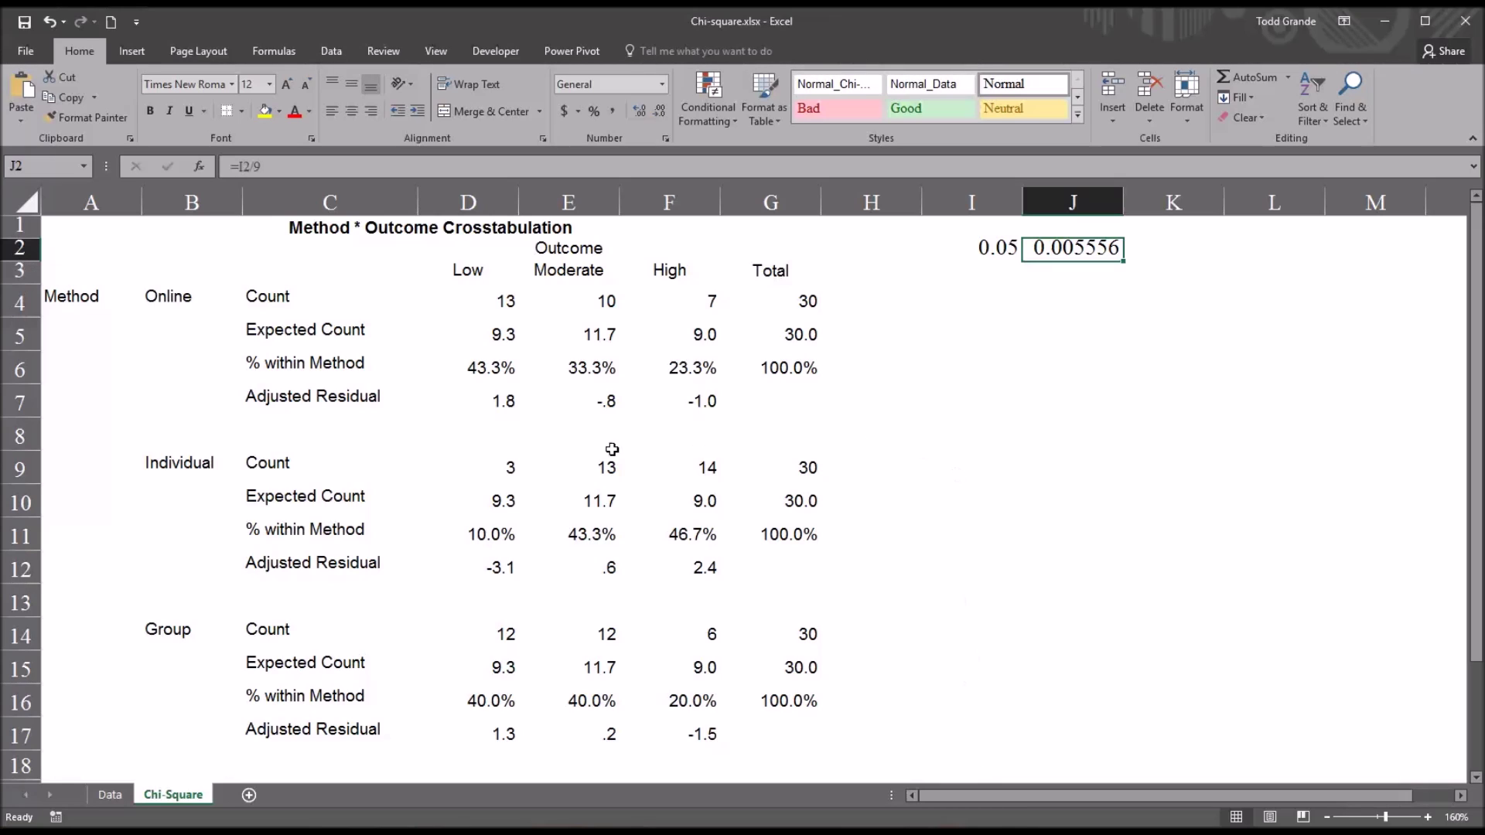
Step: Calculate the p-value for the Online/Low adjusted residual in D8 with the formula =CHISQ.DIST.RT(D7^2,1)
{"action": "left_click", "coordinate": [488, 406]}
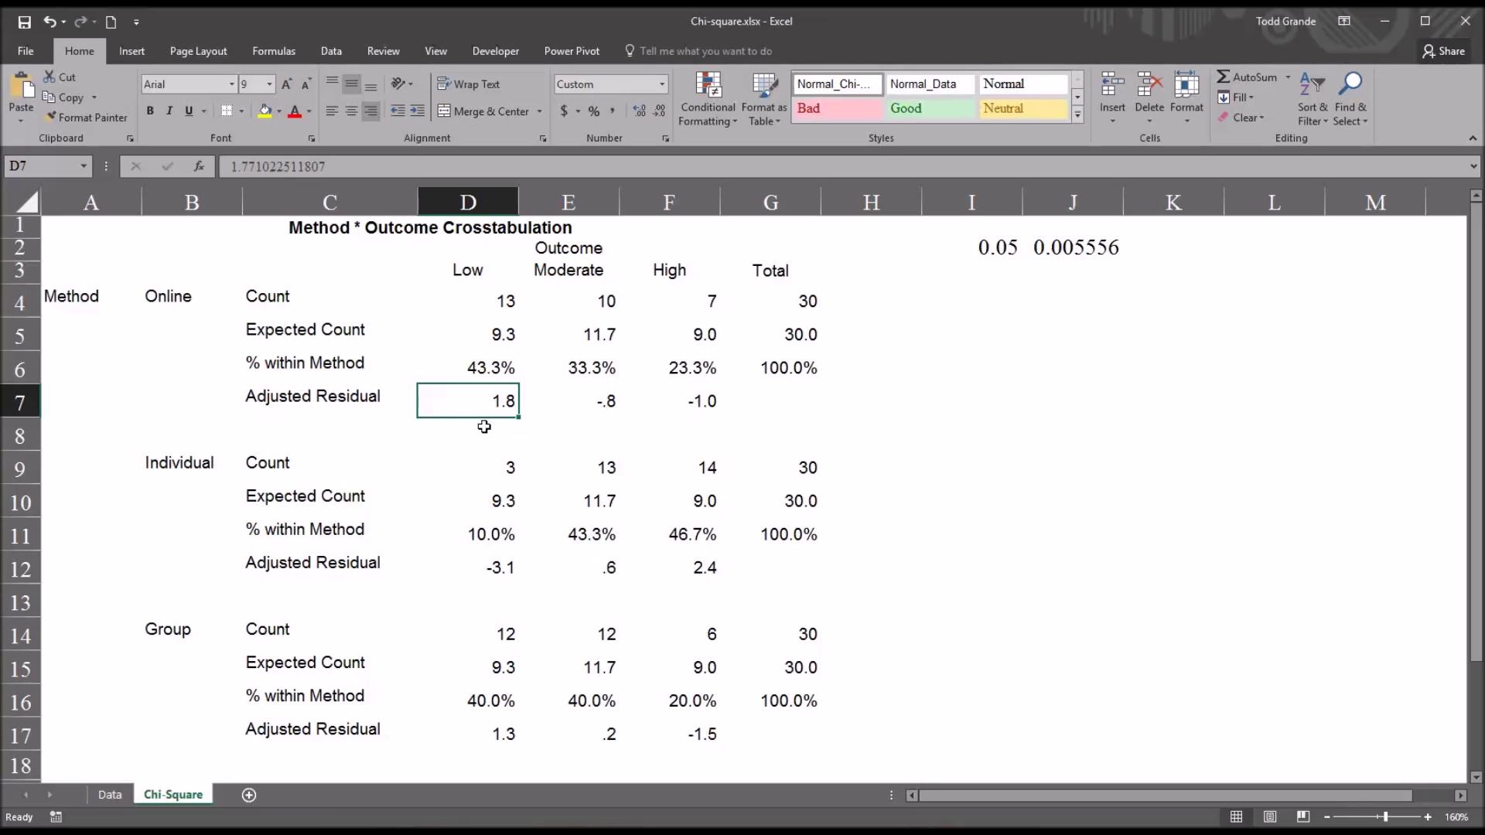
{"action": "left_click", "coordinate": [476, 431]}
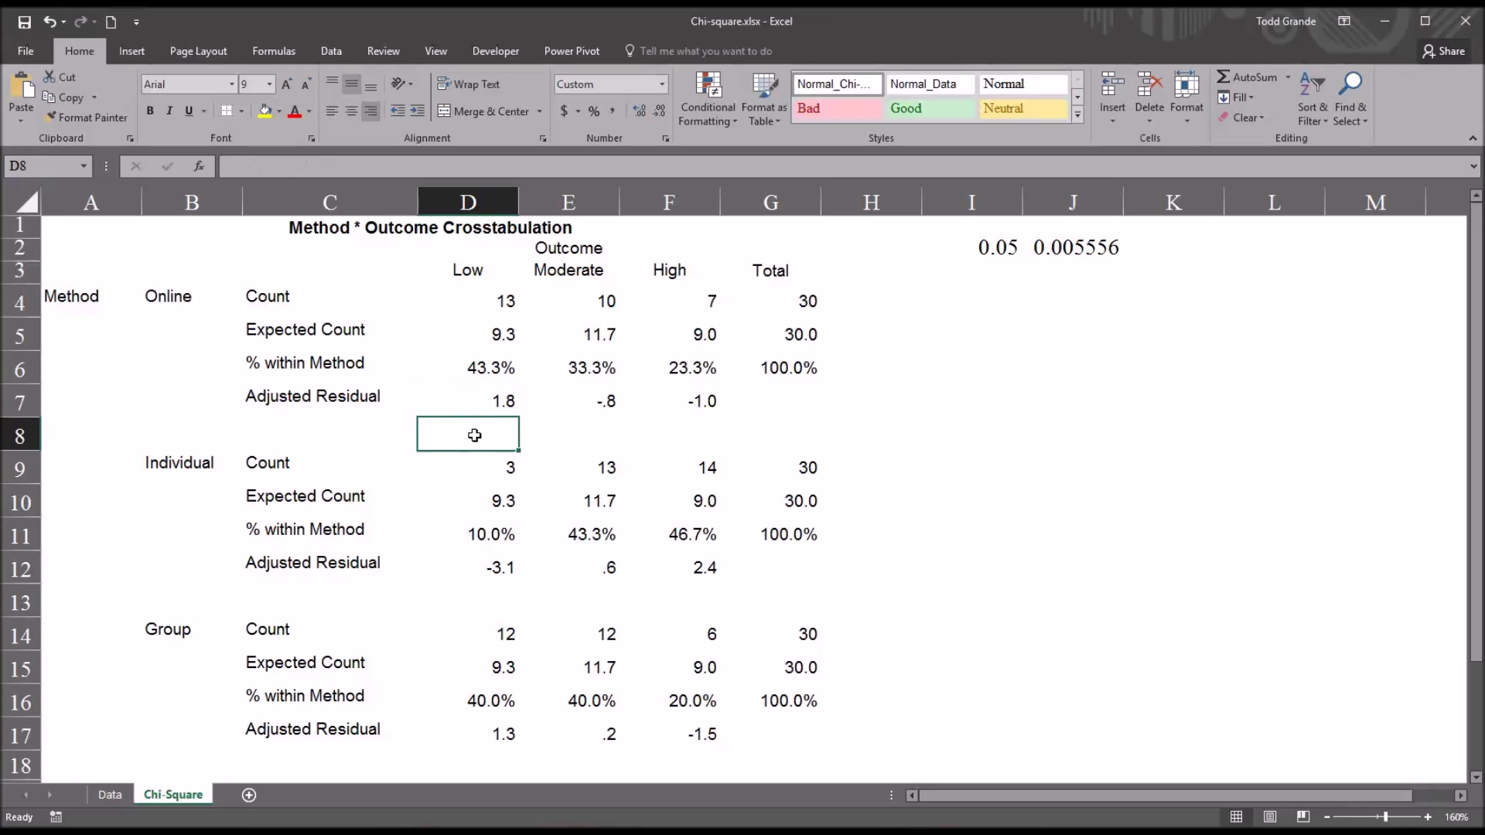
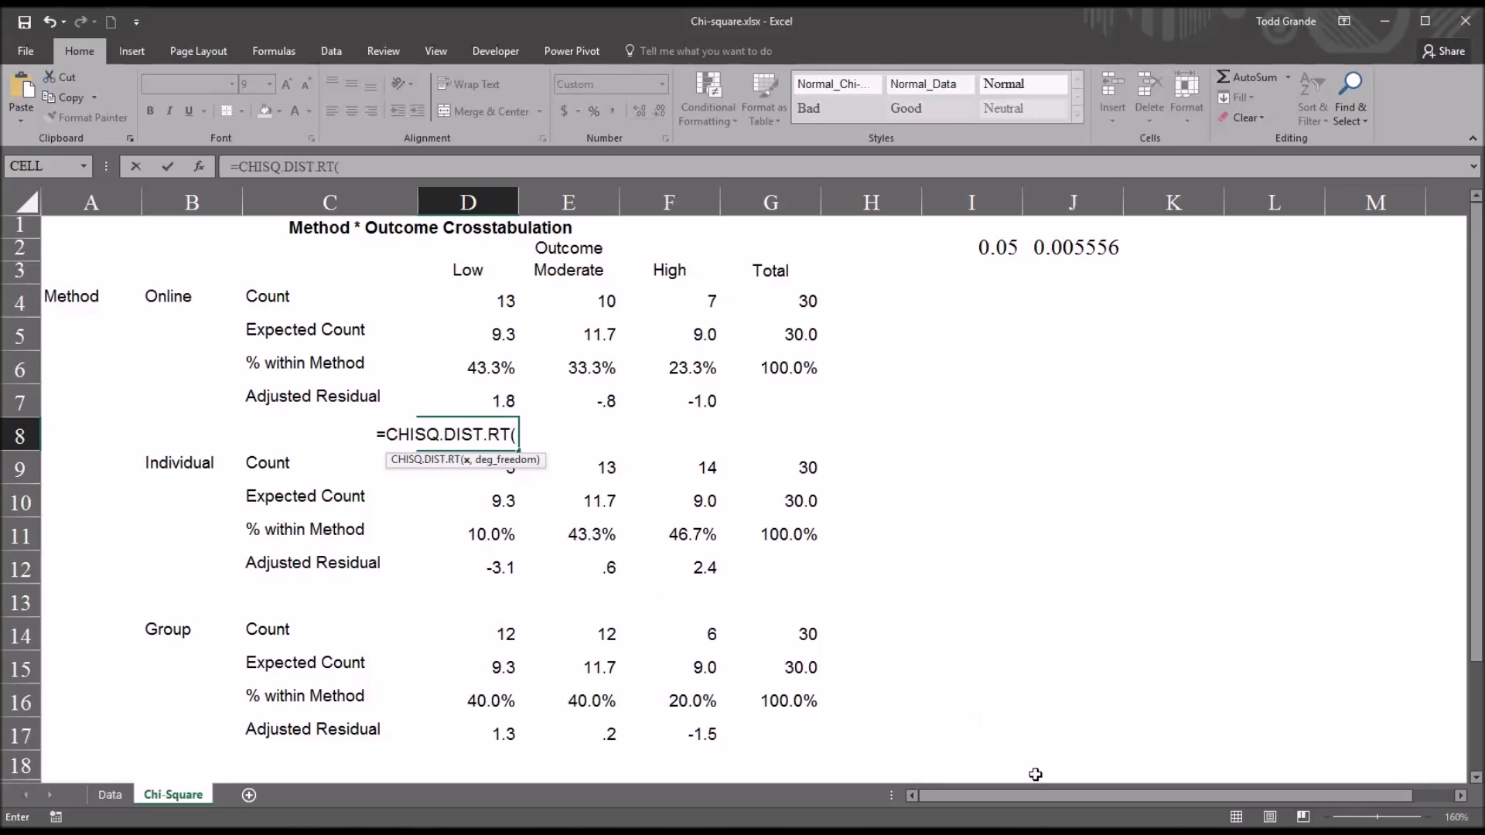
{"action": "left_click", "coordinate": [471, 403]}
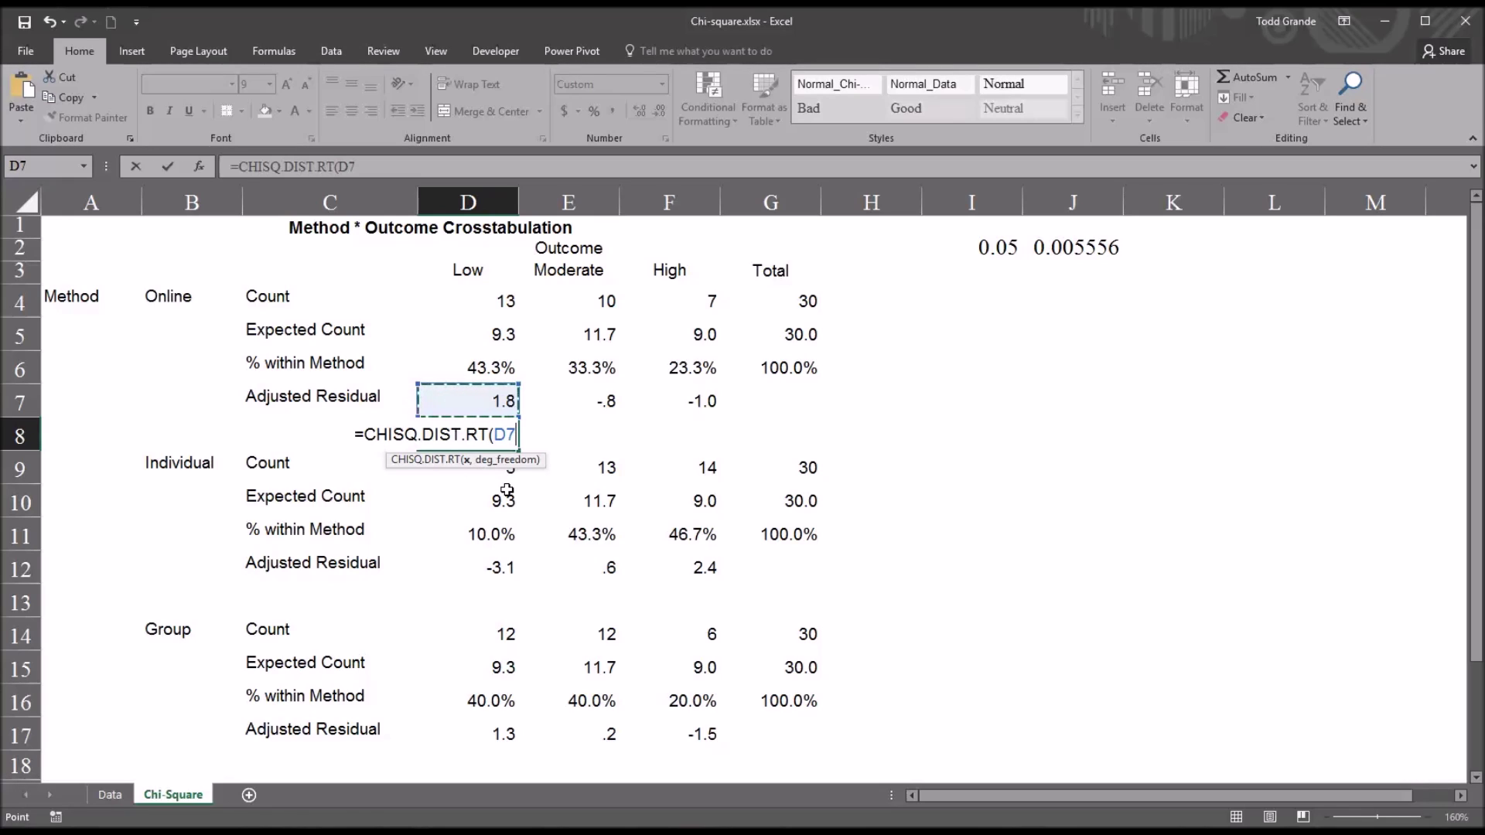
{"action": "type", "text": "^"}
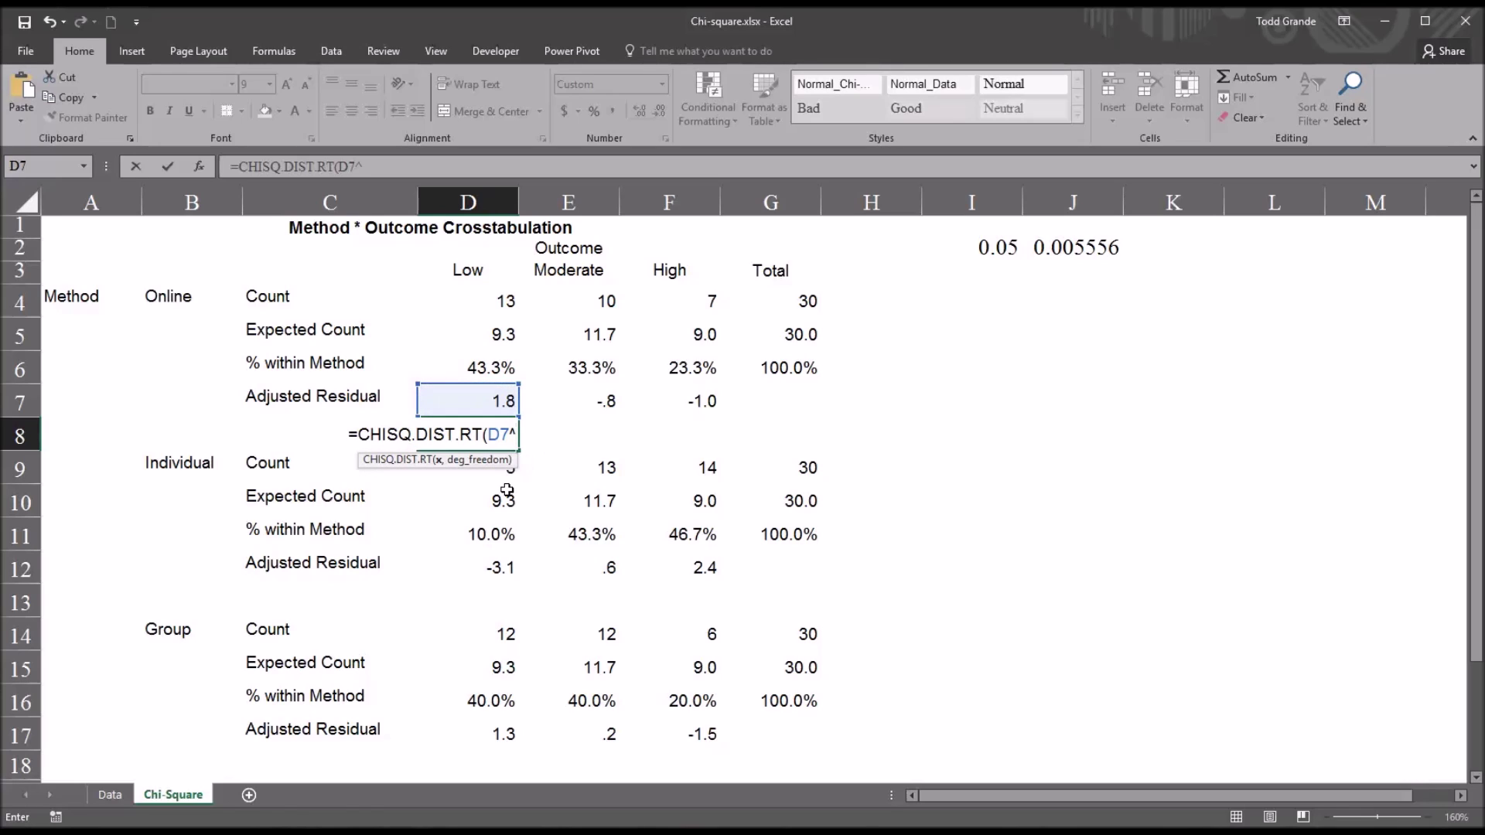
{"action": "type", "text": "2"}
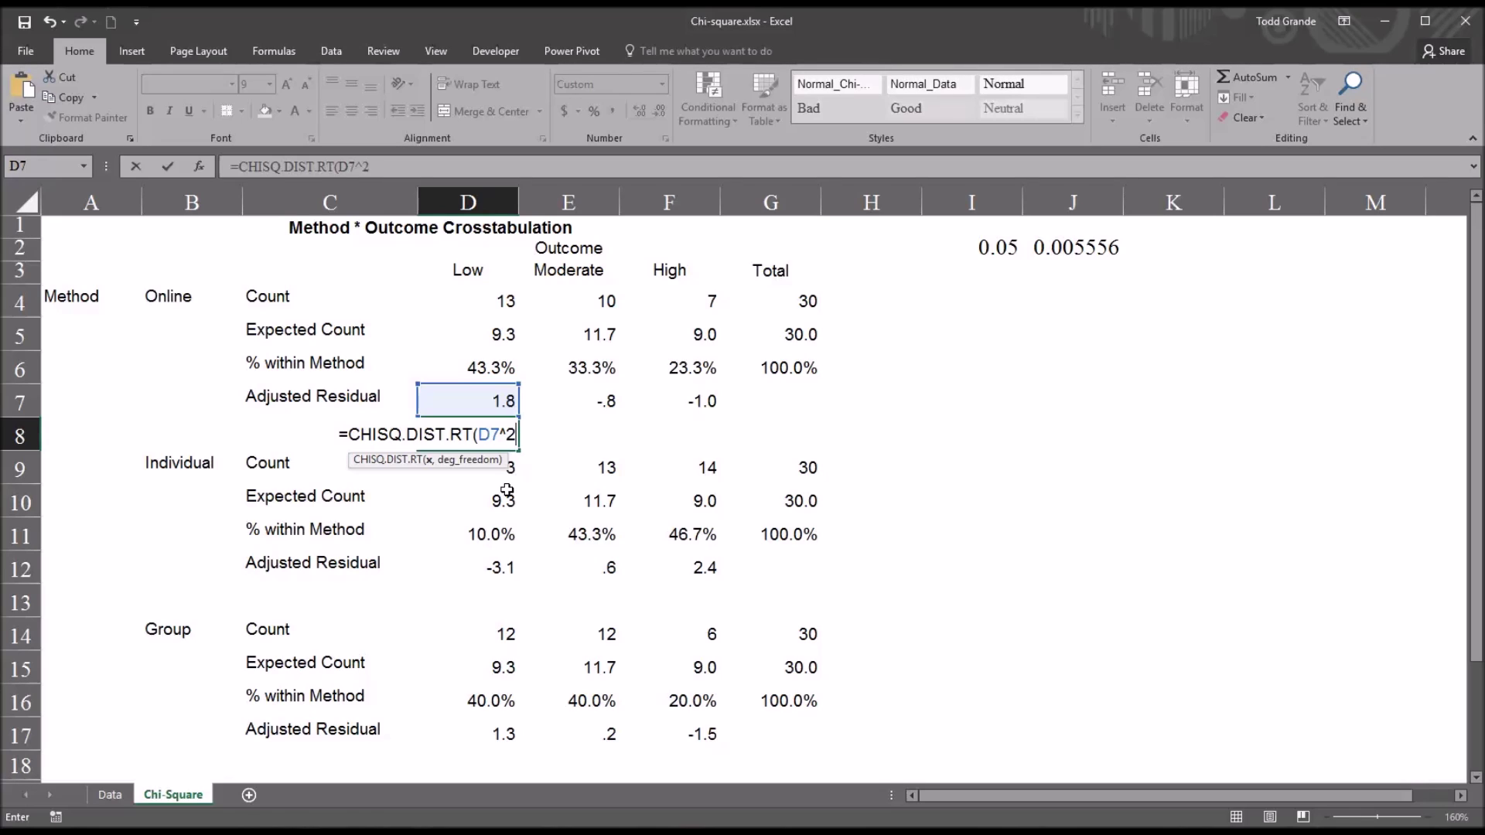
{"action": "type", "text": ","}
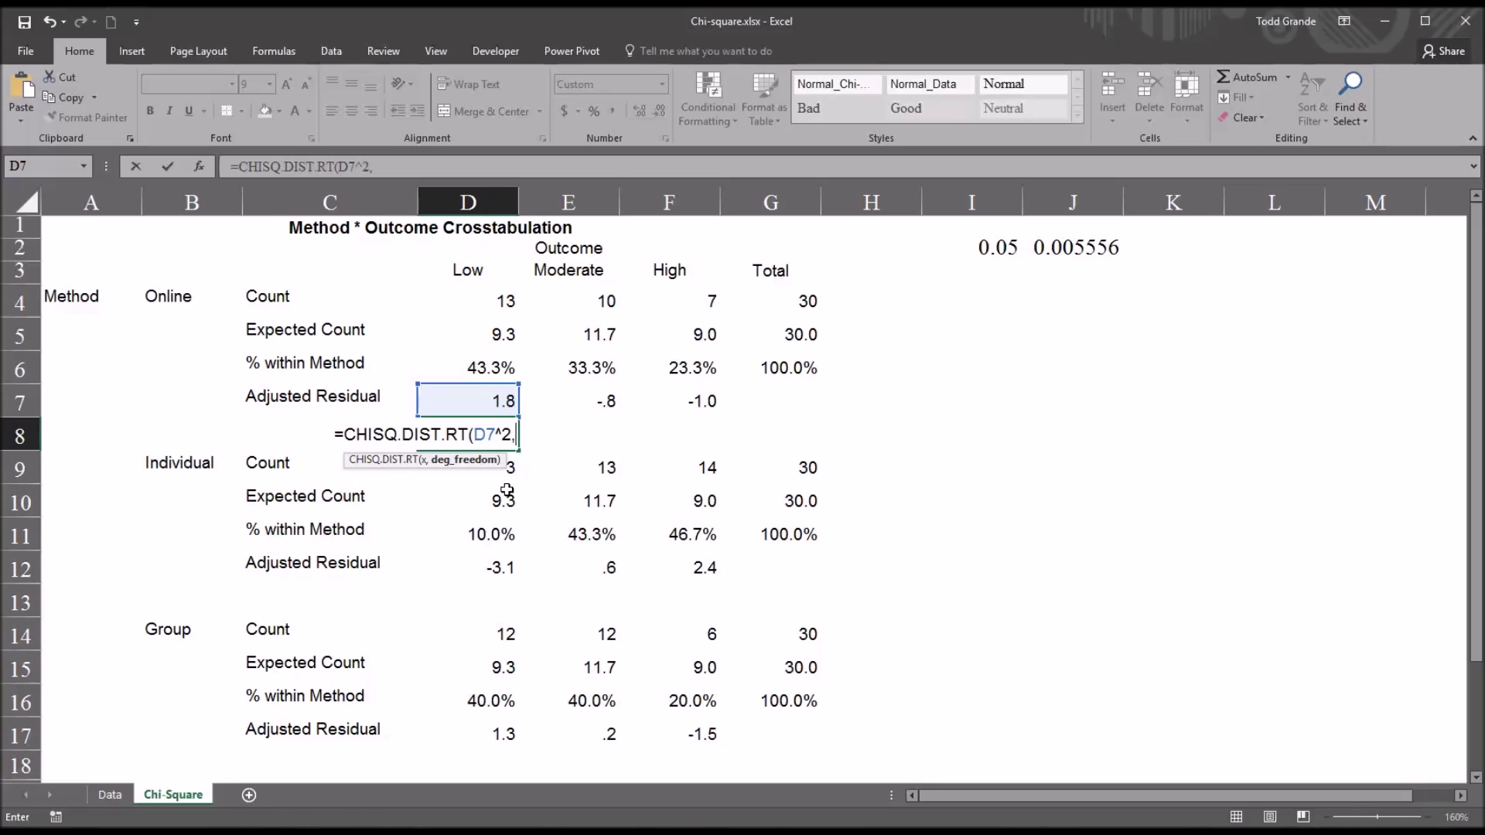
{"action": "type", "text": "1"}
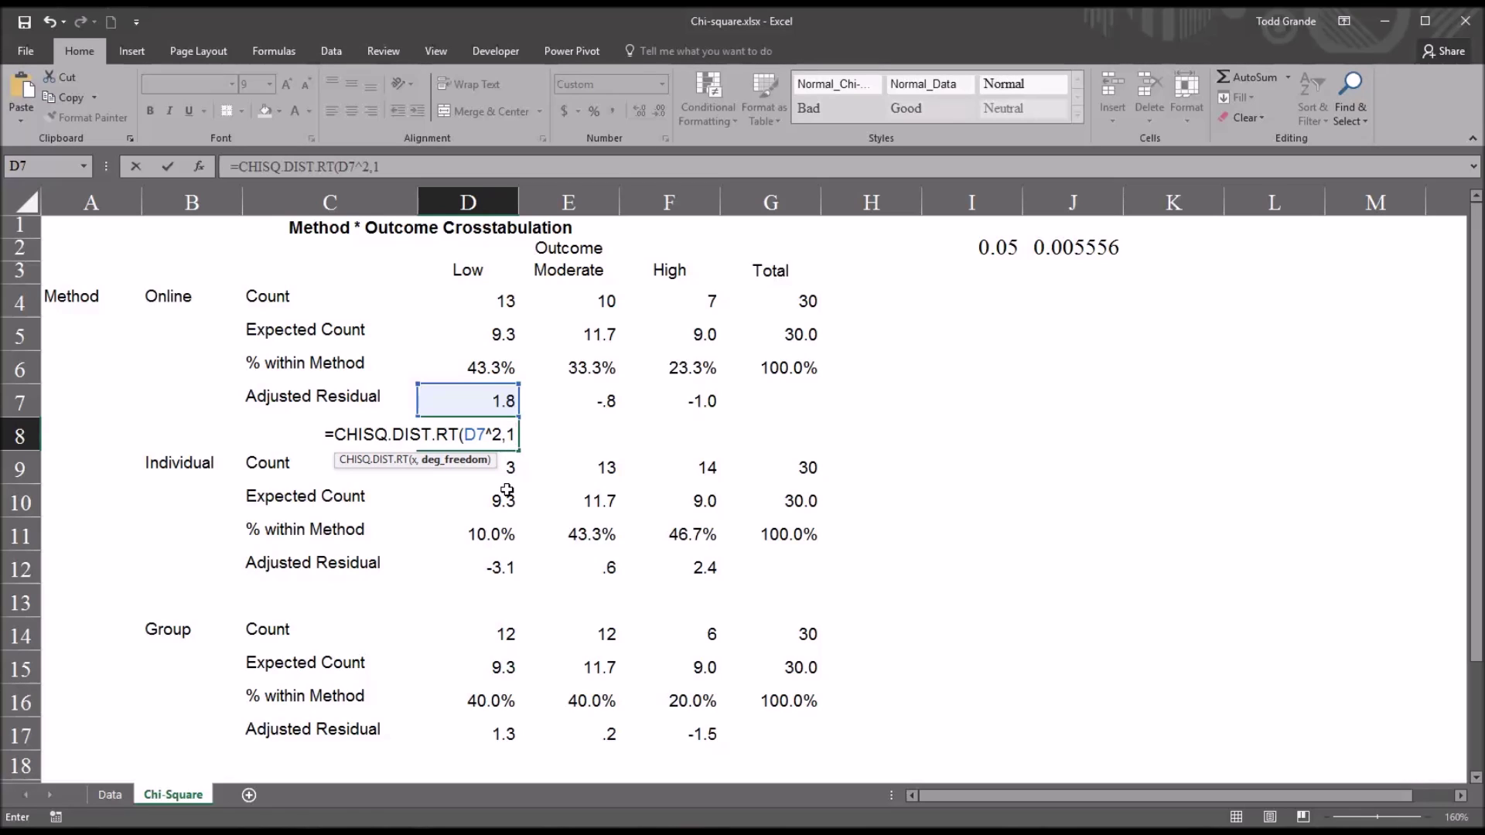
{"action": "type", "text": ")"}
{"action": "key", "text": "Return"}
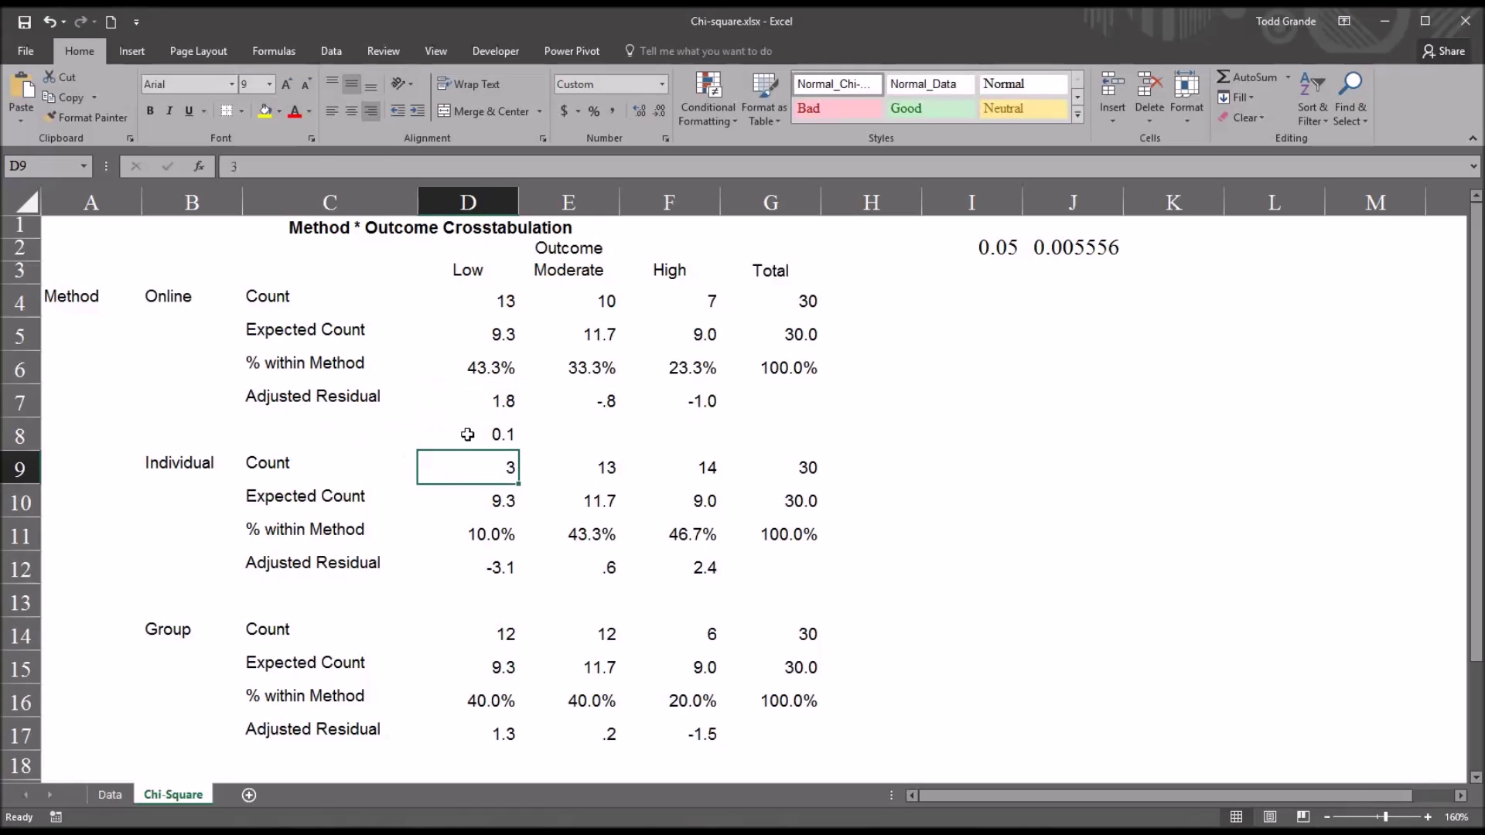
Step: Format the p-value in D8 to show four decimal places
{"action": "left_click", "coordinate": [467, 434]}
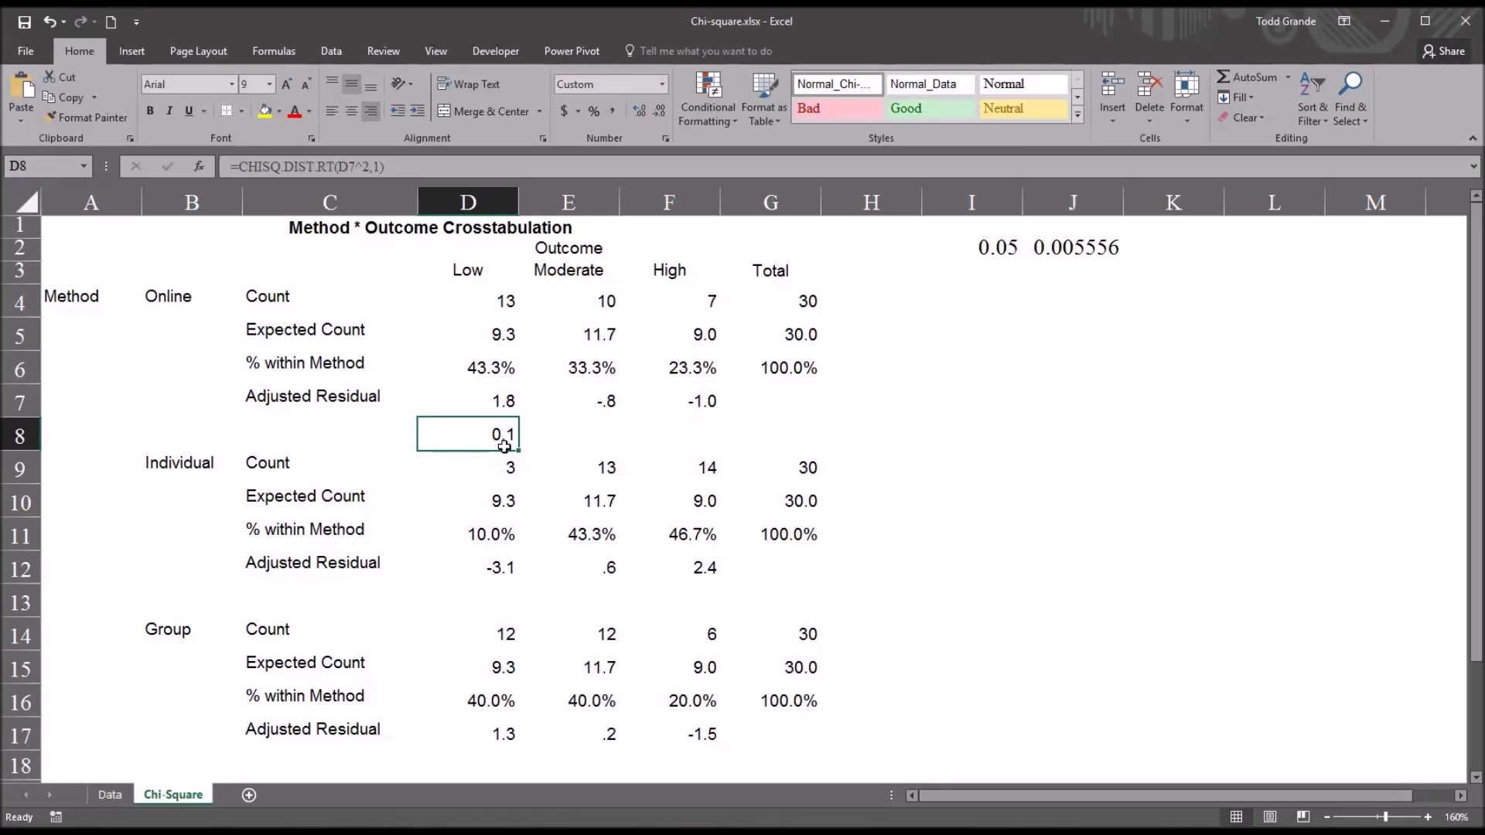
{"action": "left_click", "coordinate": [639, 111]}
{"action": "left_click", "coordinate": [639, 111]}
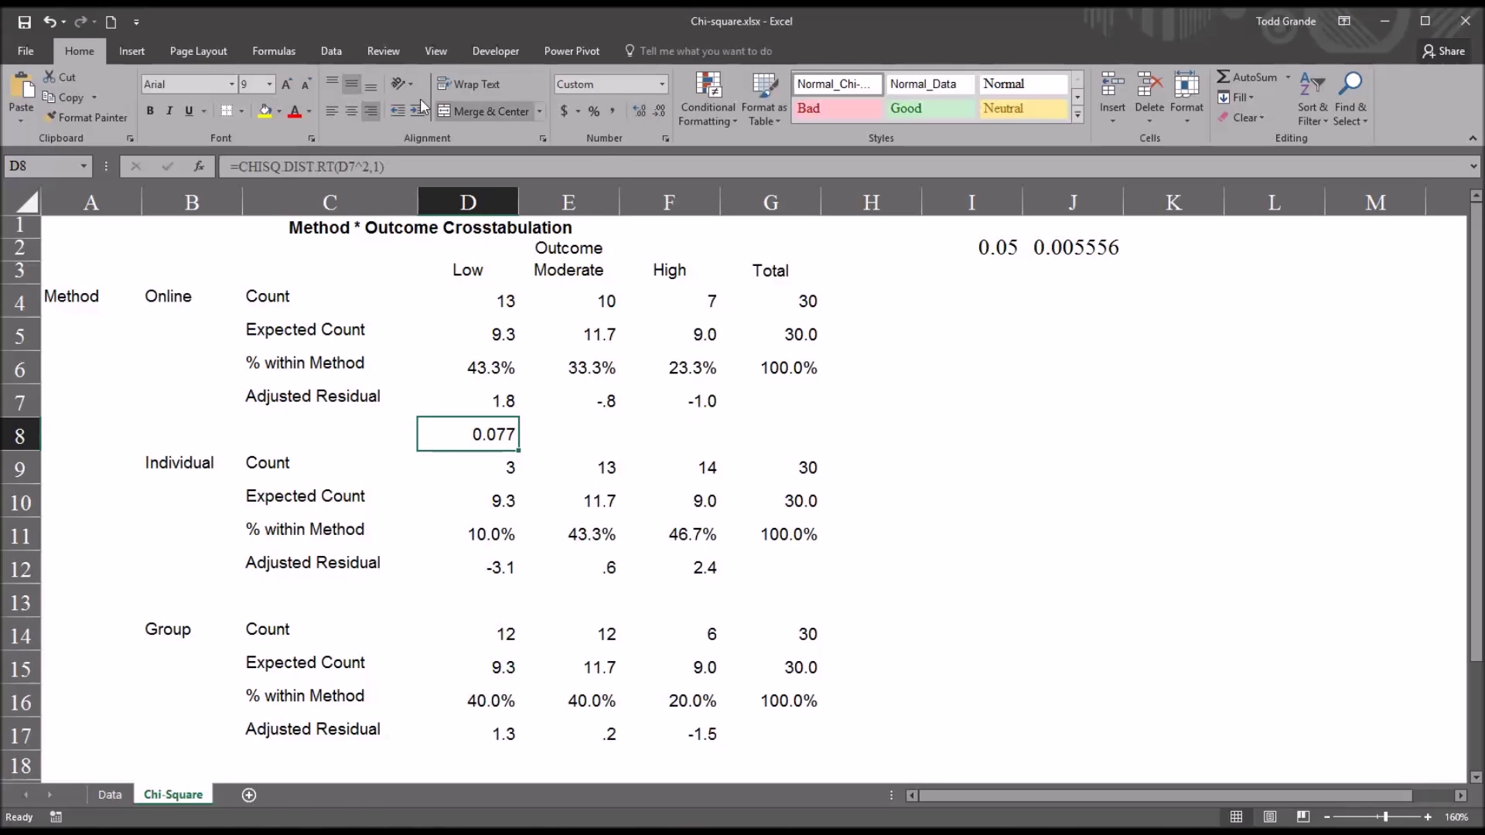
{"action": "left_click", "coordinate": [640, 111]}
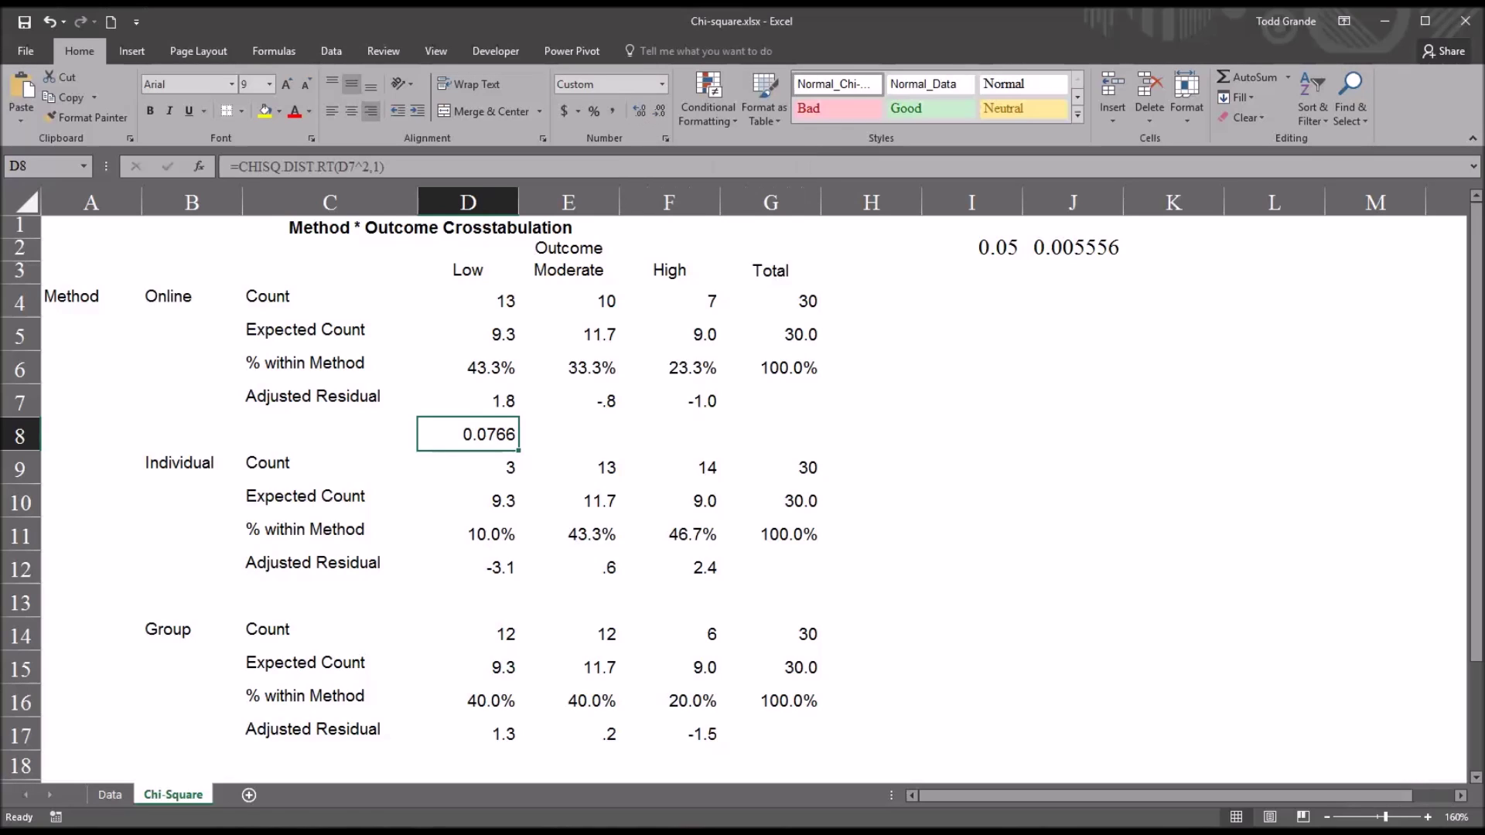
Step: Fill the p-value formula from D8 across to F8 and review the Online adjusted residuals it uses
{"action": "left_click_drag", "start_coordinate": [519, 453], "coordinate": [702, 441]}
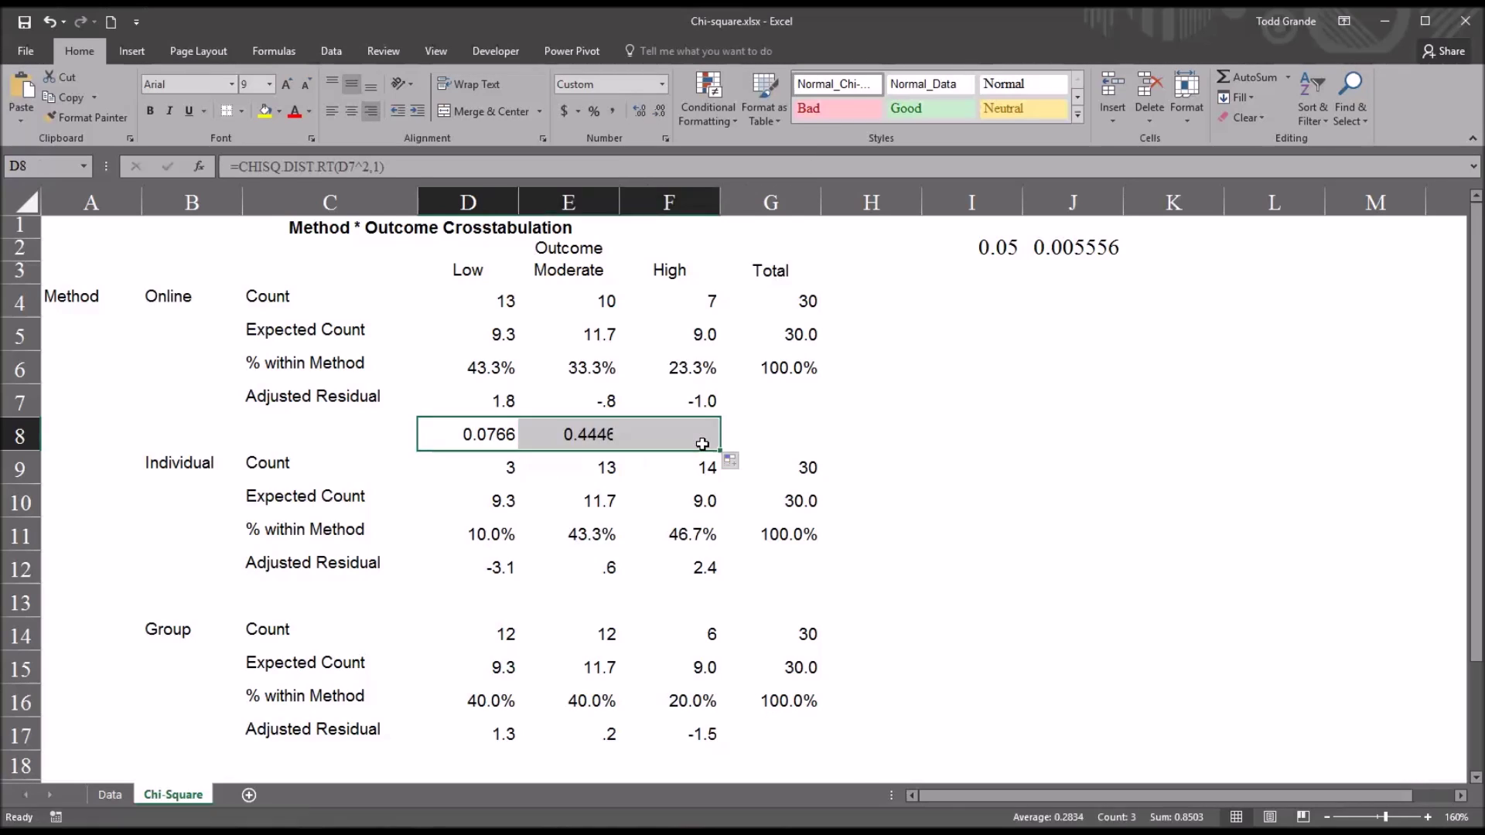
{"action": "left_click", "coordinate": [479, 439]}
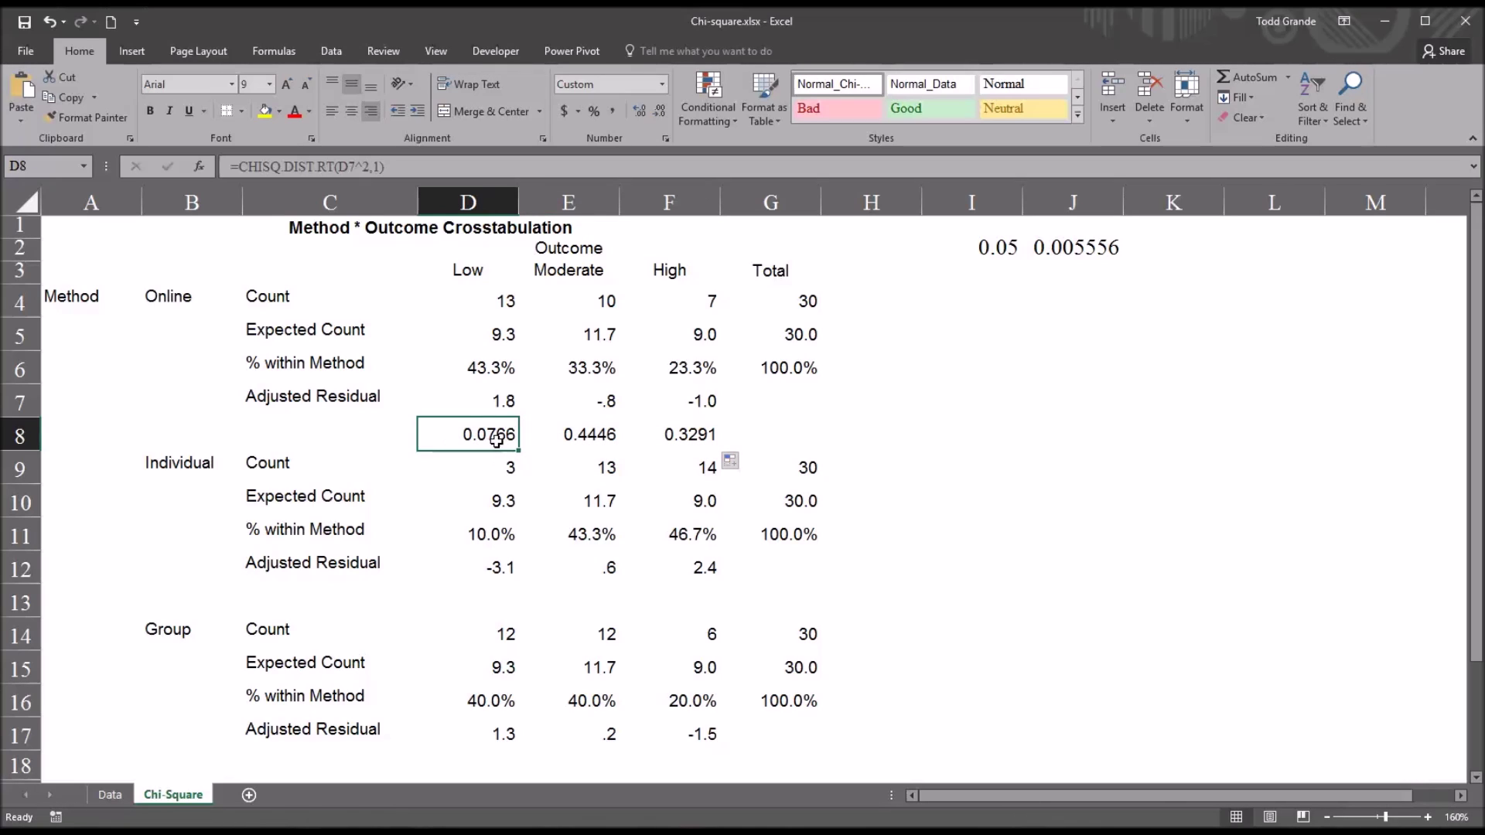
{"action": "left_click", "coordinate": [476, 402]}
{"action": "key", "text": "Right"}
{"action": "key", "text": "Right"}
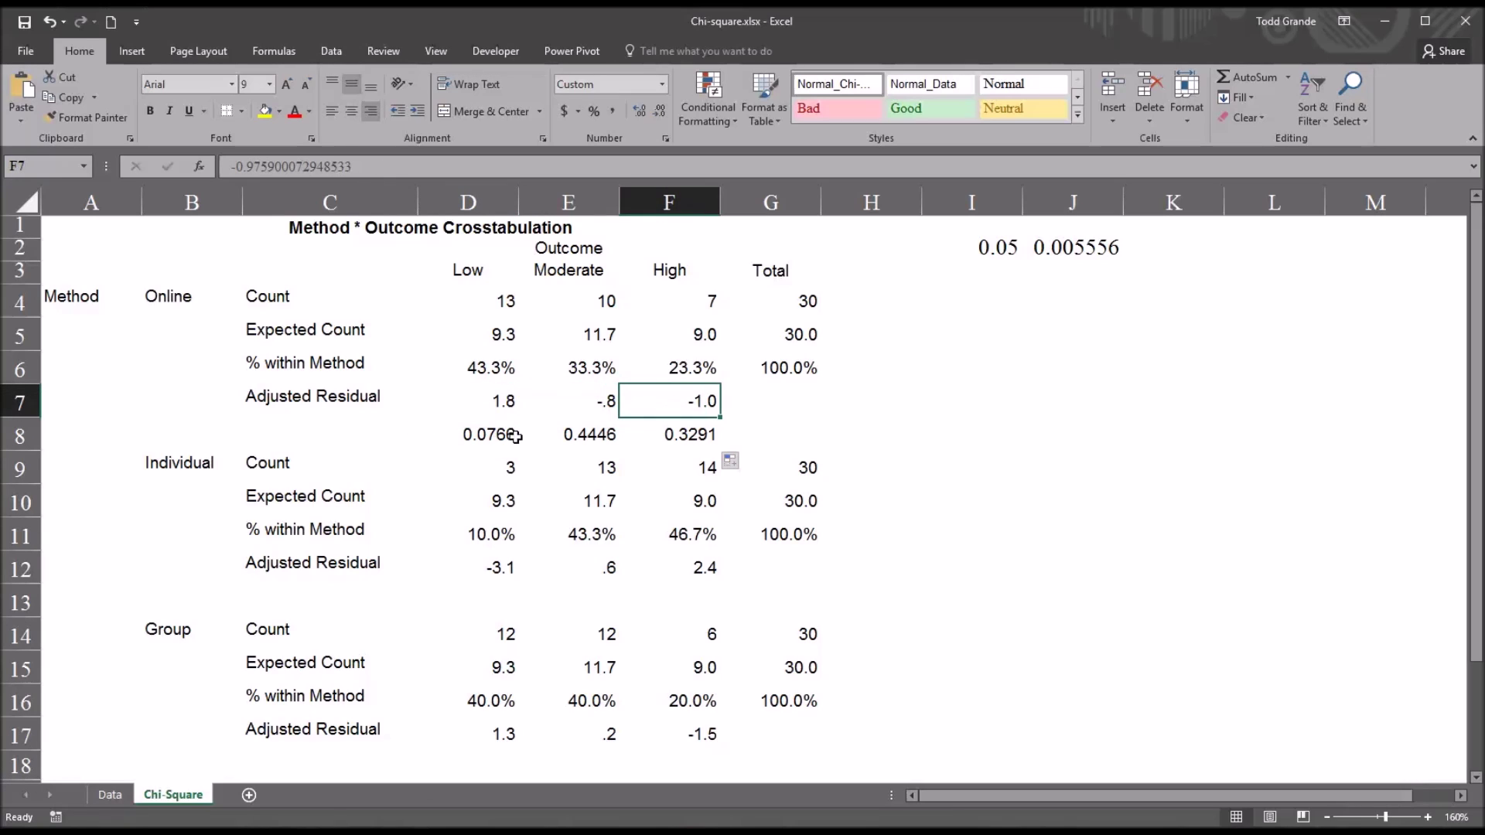
Step: Copy the p-value formula from D8 into D13 and D18 for the Individual/Low and Group/Low adjusted residuals
{"action": "left_click", "coordinate": [496, 439]}
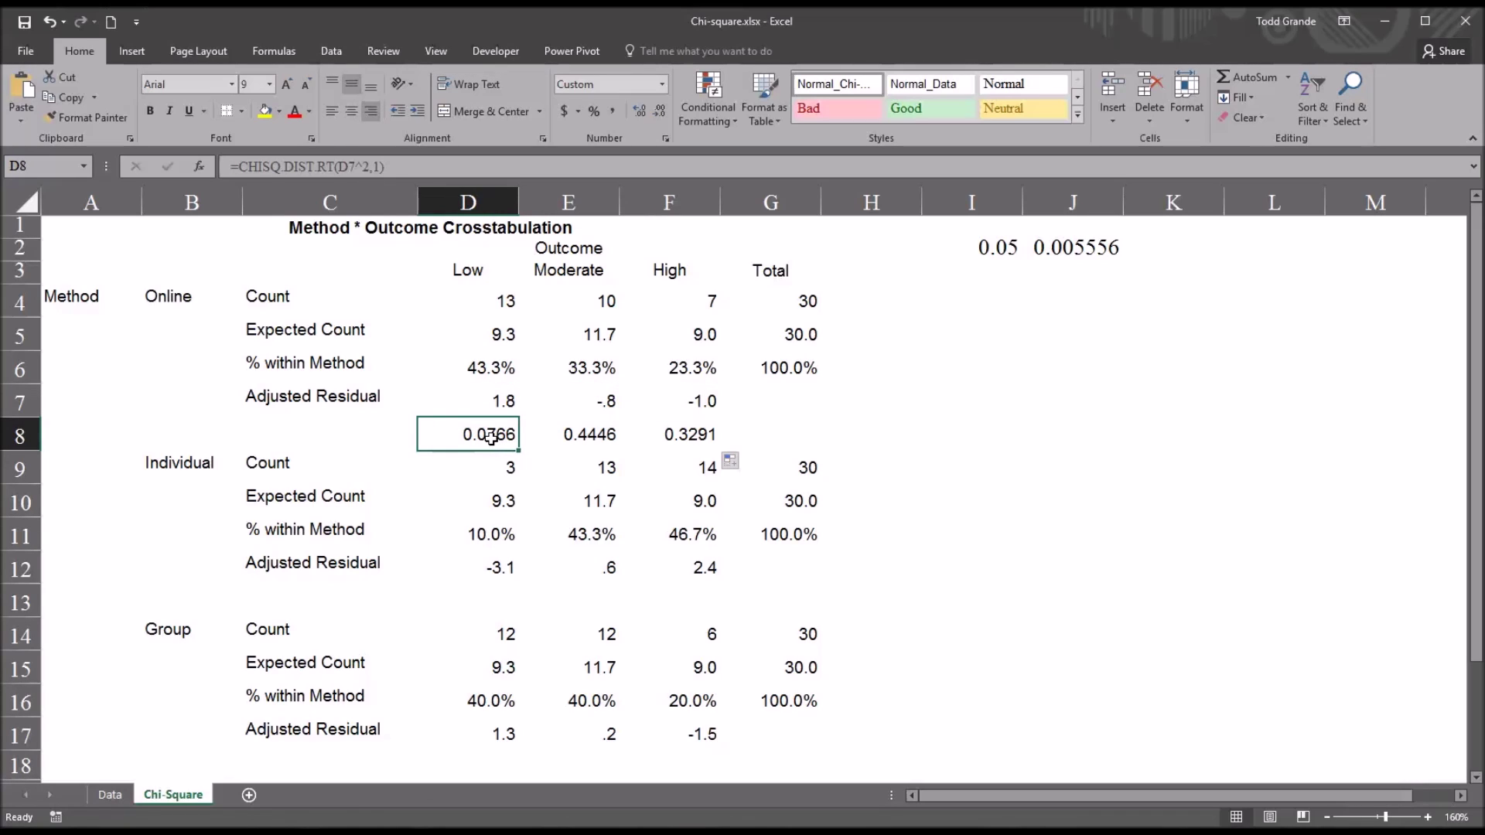
{"action": "key", "text": "ctrl+c"}
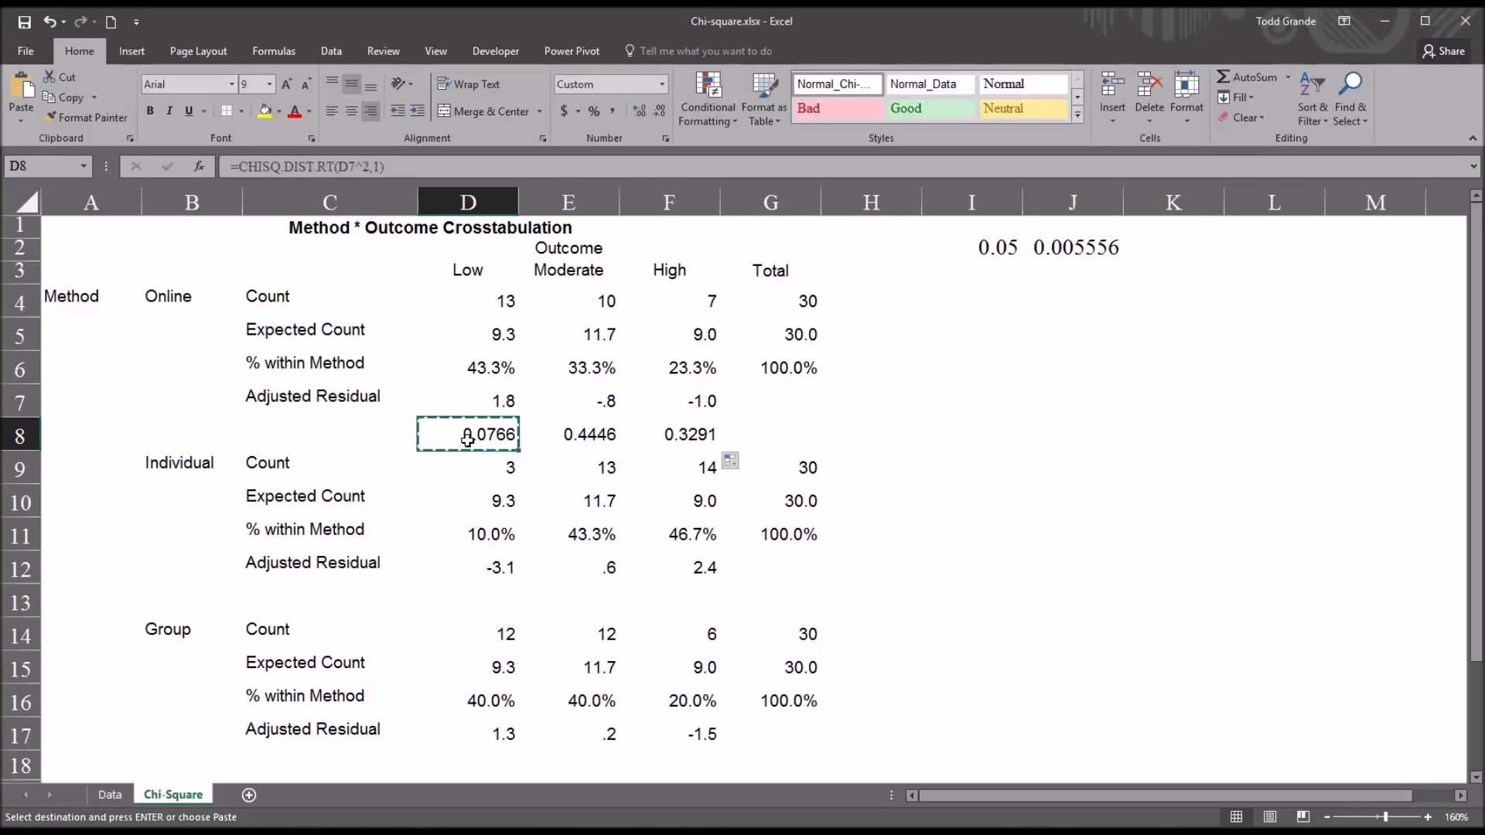
{"action": "left_click", "coordinate": [484, 583]}
{"action": "left_click", "coordinate": [474, 595]}
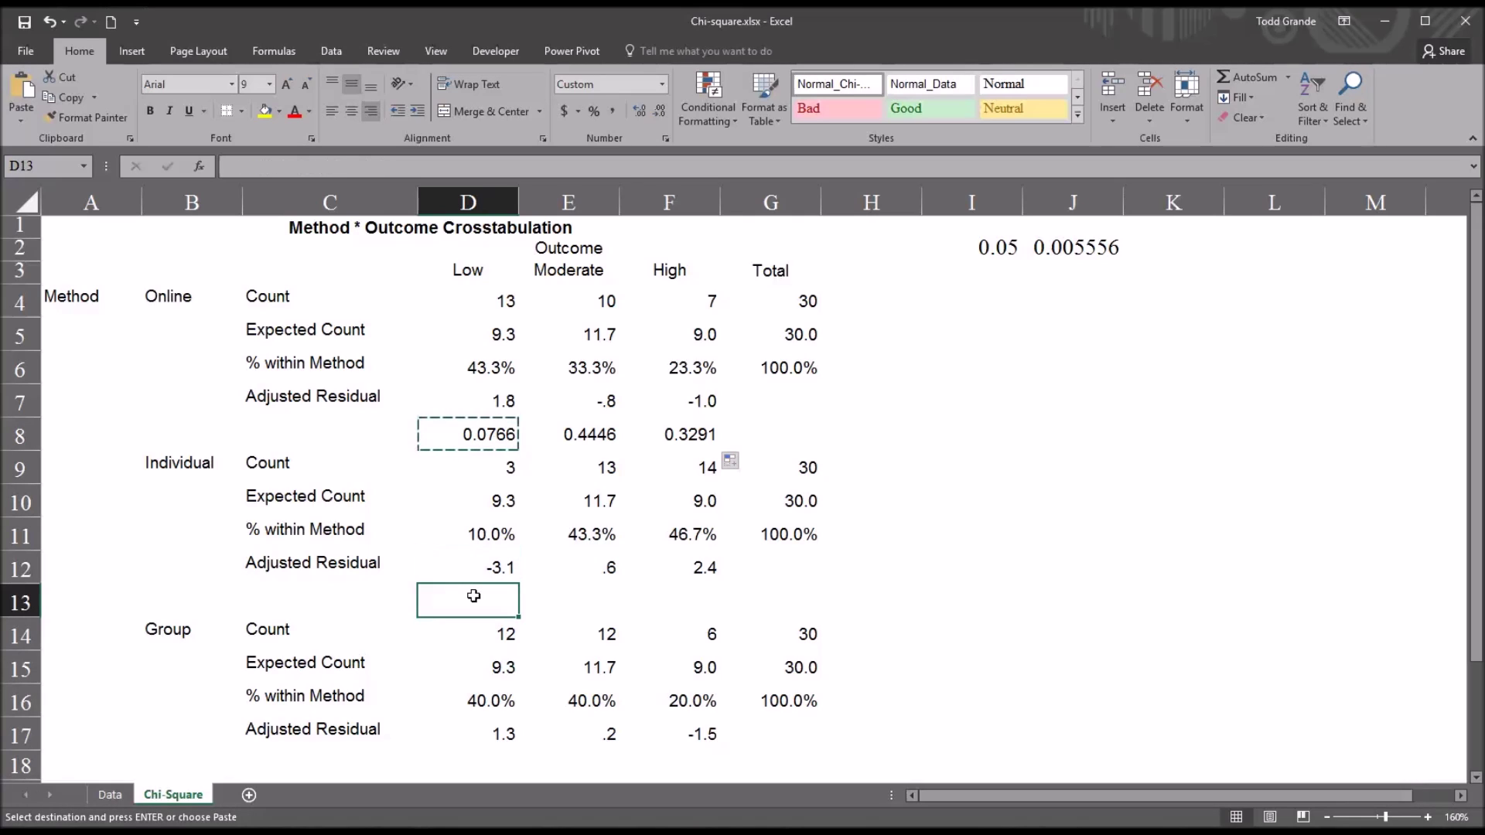
{"action": "key", "text": "ctrl+v"}
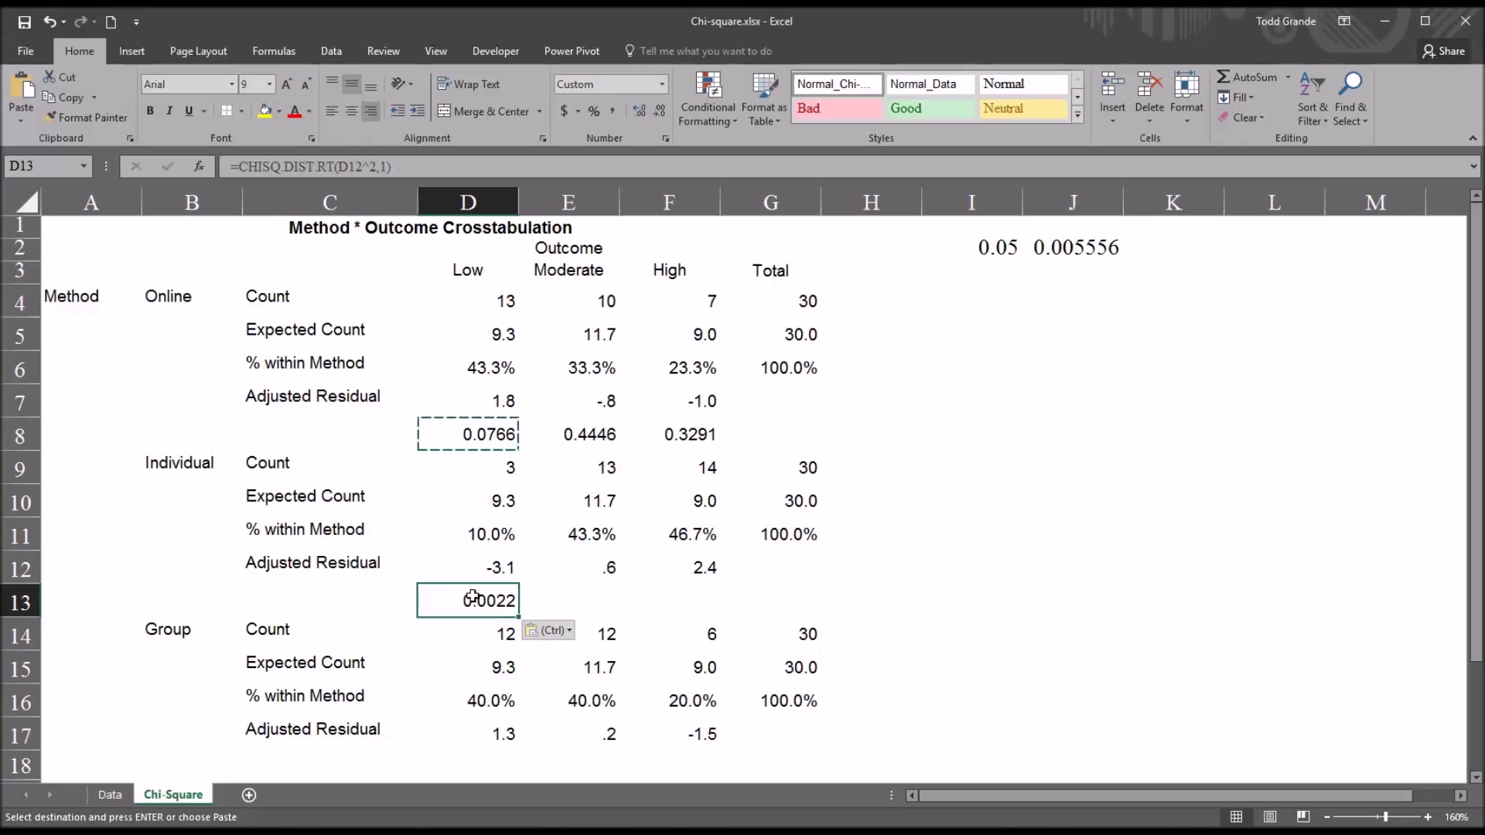
{"action": "left_click", "coordinate": [475, 754]}
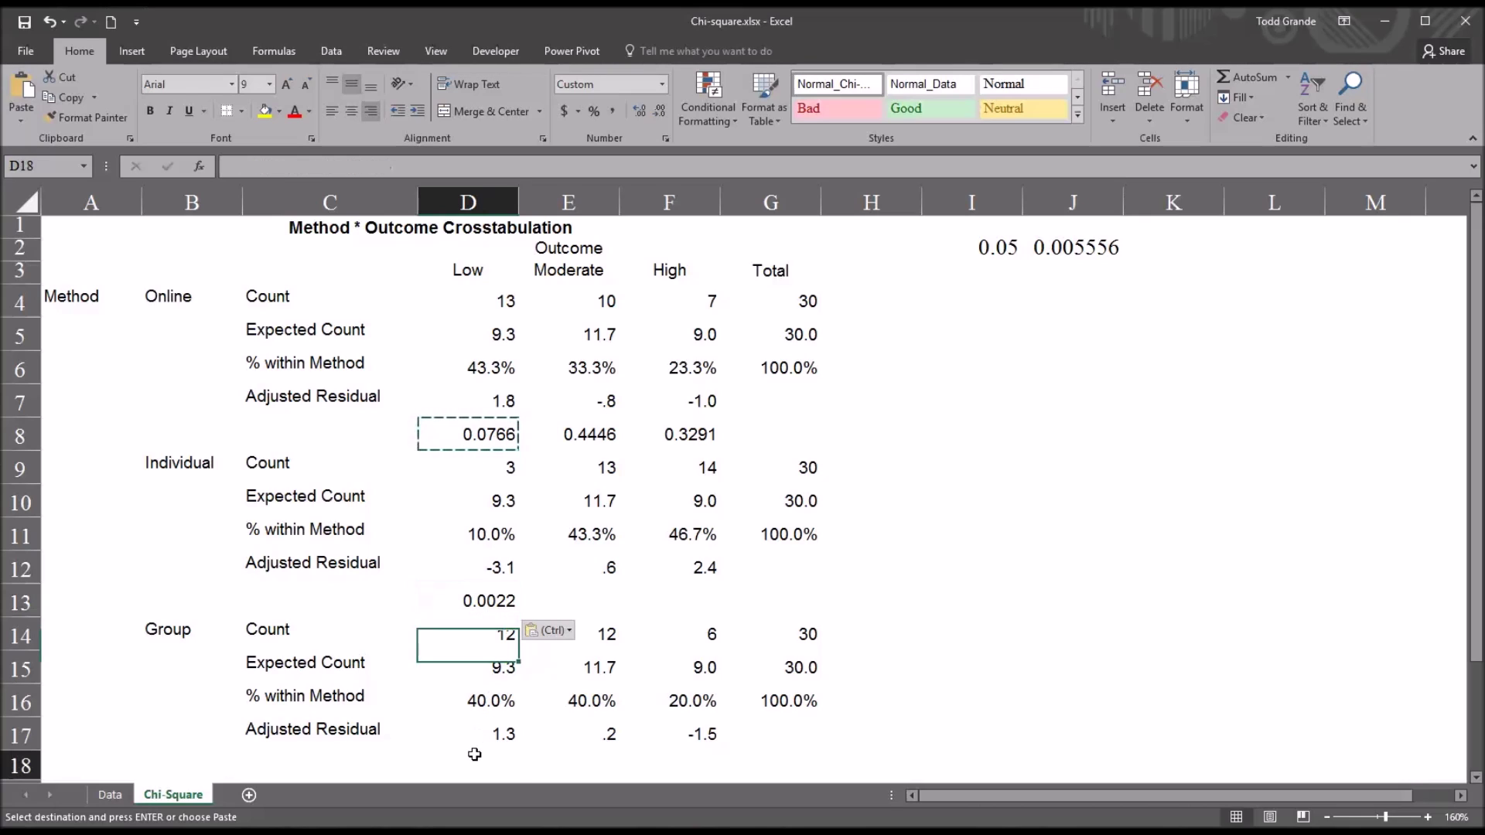
{"action": "key", "text": "ctrl+v"}
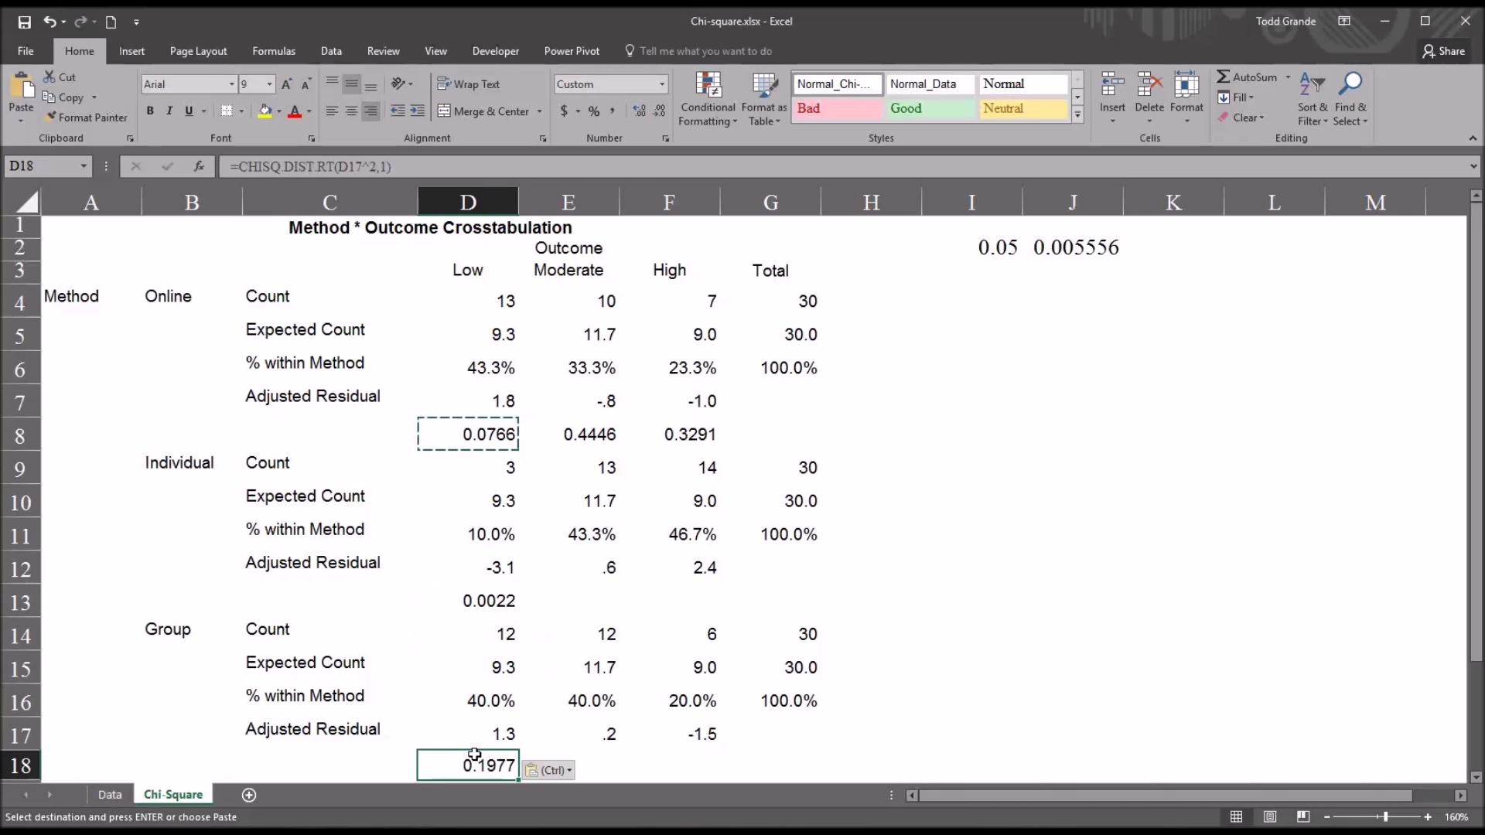
Step: Fill the p-value formulas in D13 and D18 across to column F for the Moderate and High outcomes
{"action": "left_click", "coordinate": [493, 606]}
{"action": "left_click_drag", "start_coordinate": [518, 617], "coordinate": [693, 621]}
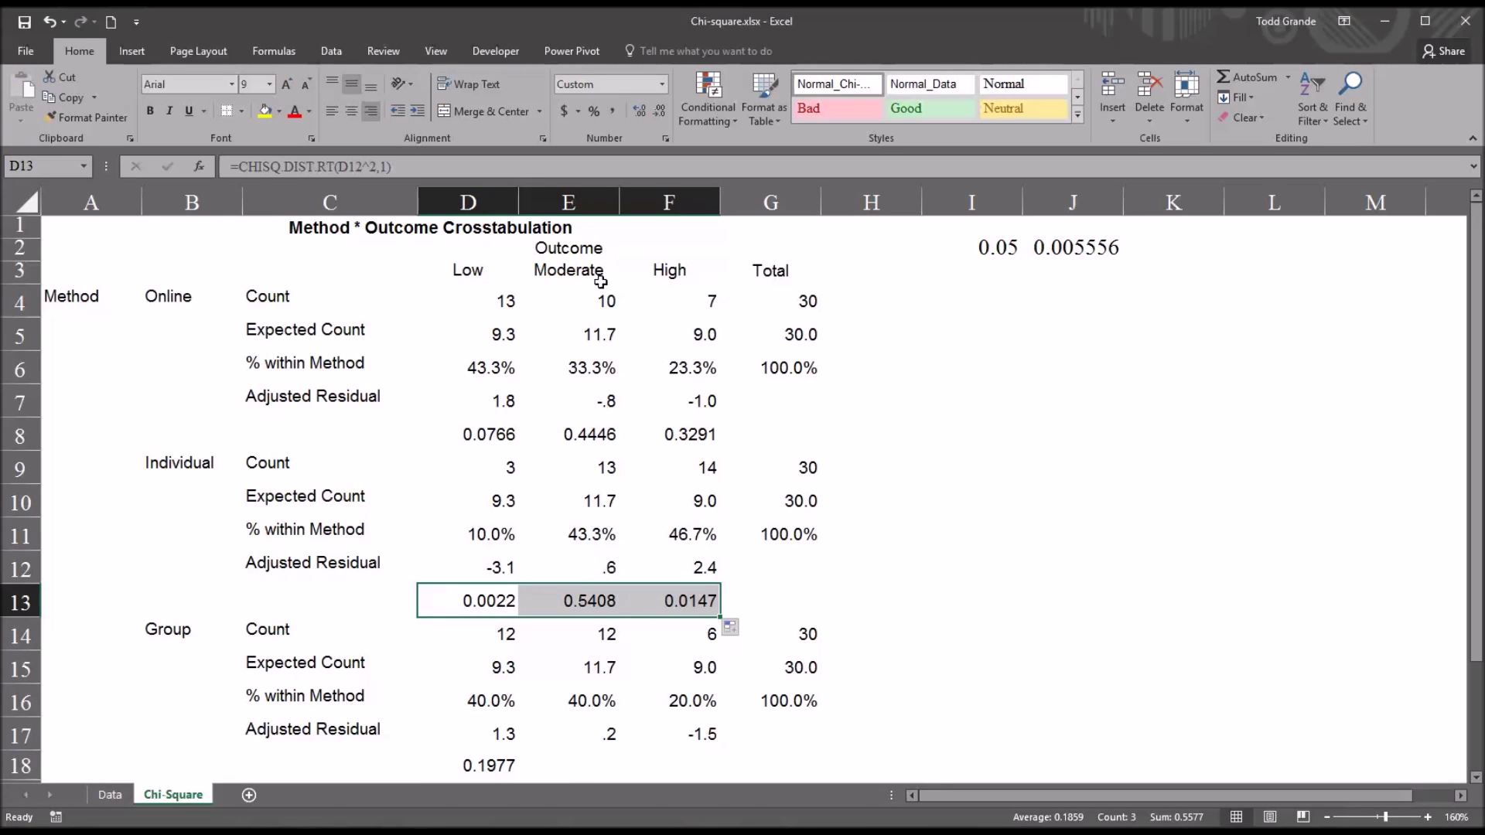
{"action": "left_click", "coordinate": [492, 764]}
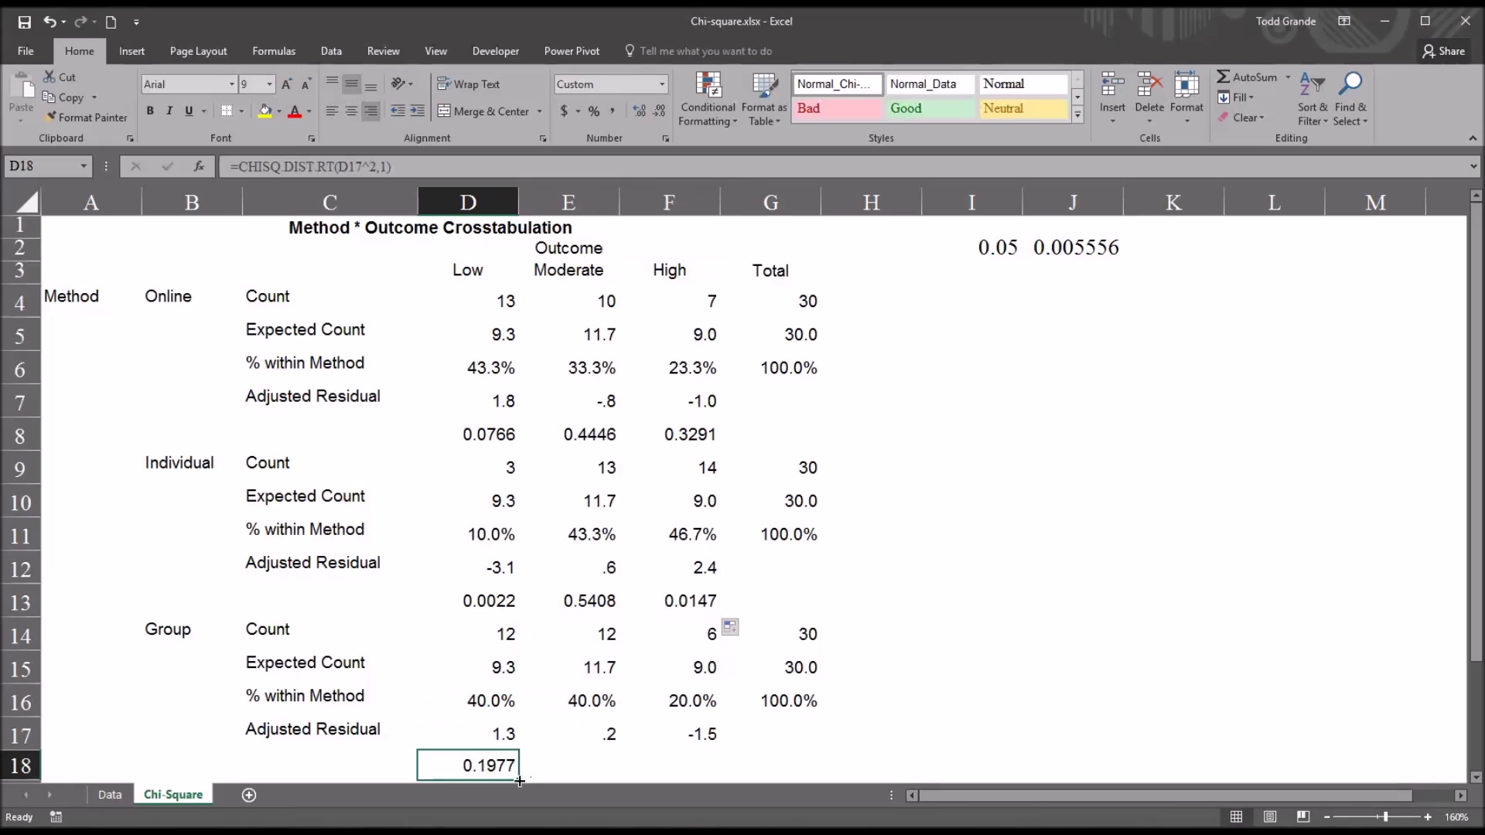
{"action": "left_click_drag", "start_coordinate": [518, 781], "coordinate": [680, 769]}
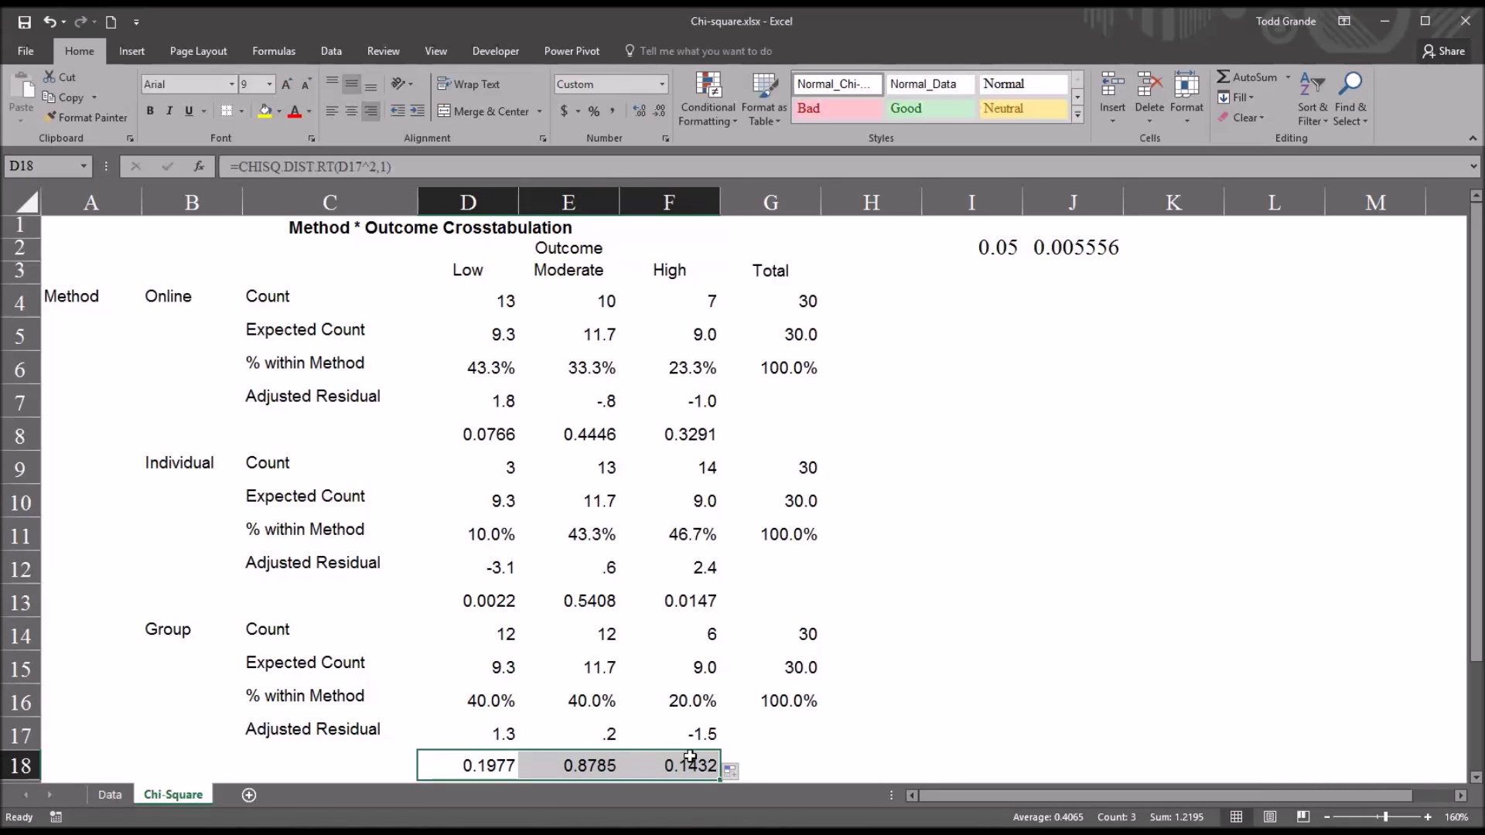
Step: Highlight the p-value cells D8:F8, D13:F13 and D18:F18 with a yellow fill
{"action": "left_click", "coordinate": [461, 440]}
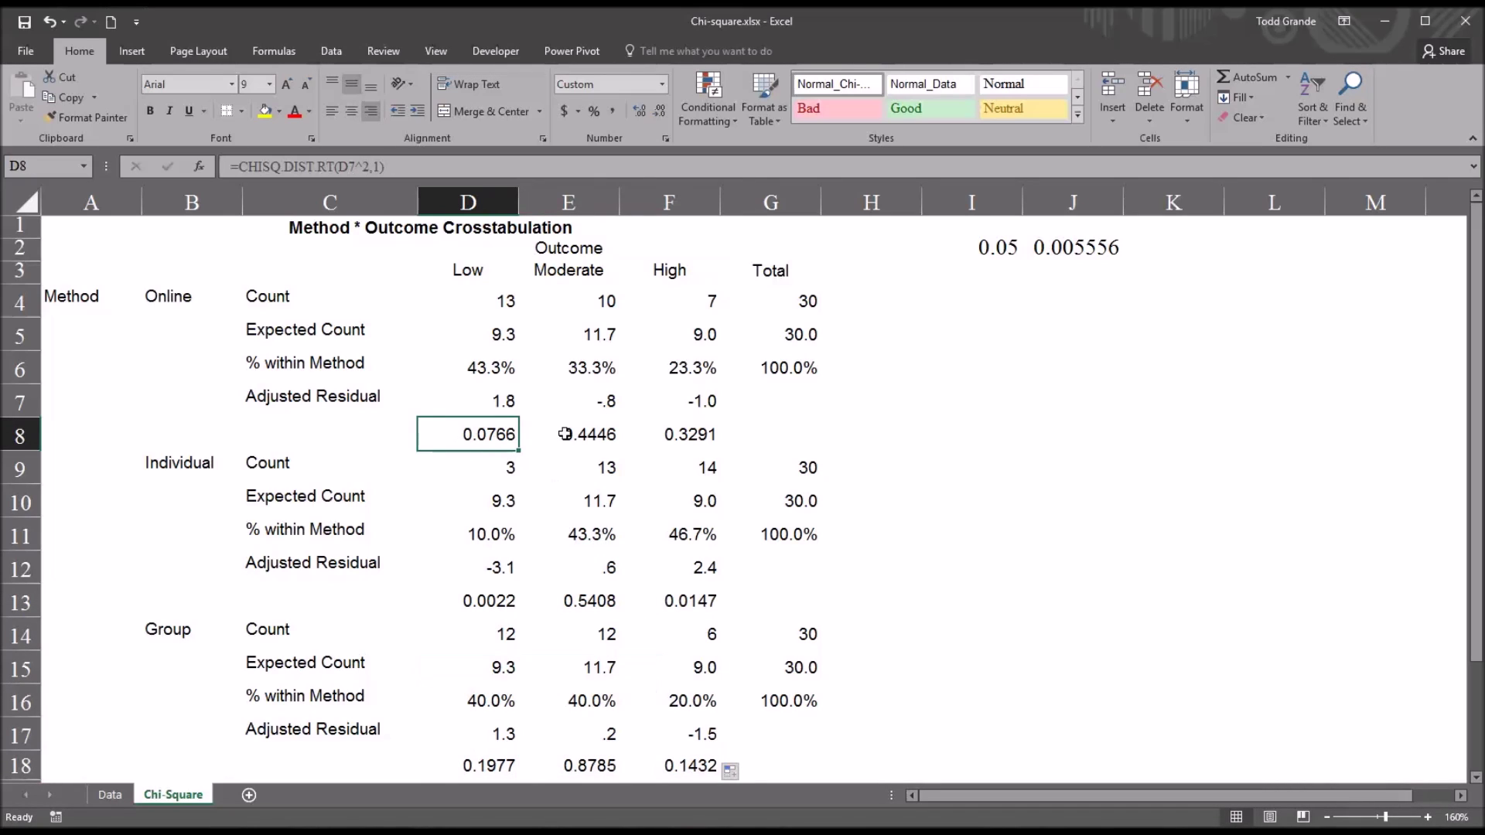
{"action": "left_click_drag", "start_coordinate": [470, 439], "coordinate": [642, 441]}
{"action": "left_click", "coordinate": [503, 600], "text": "ctrl"}
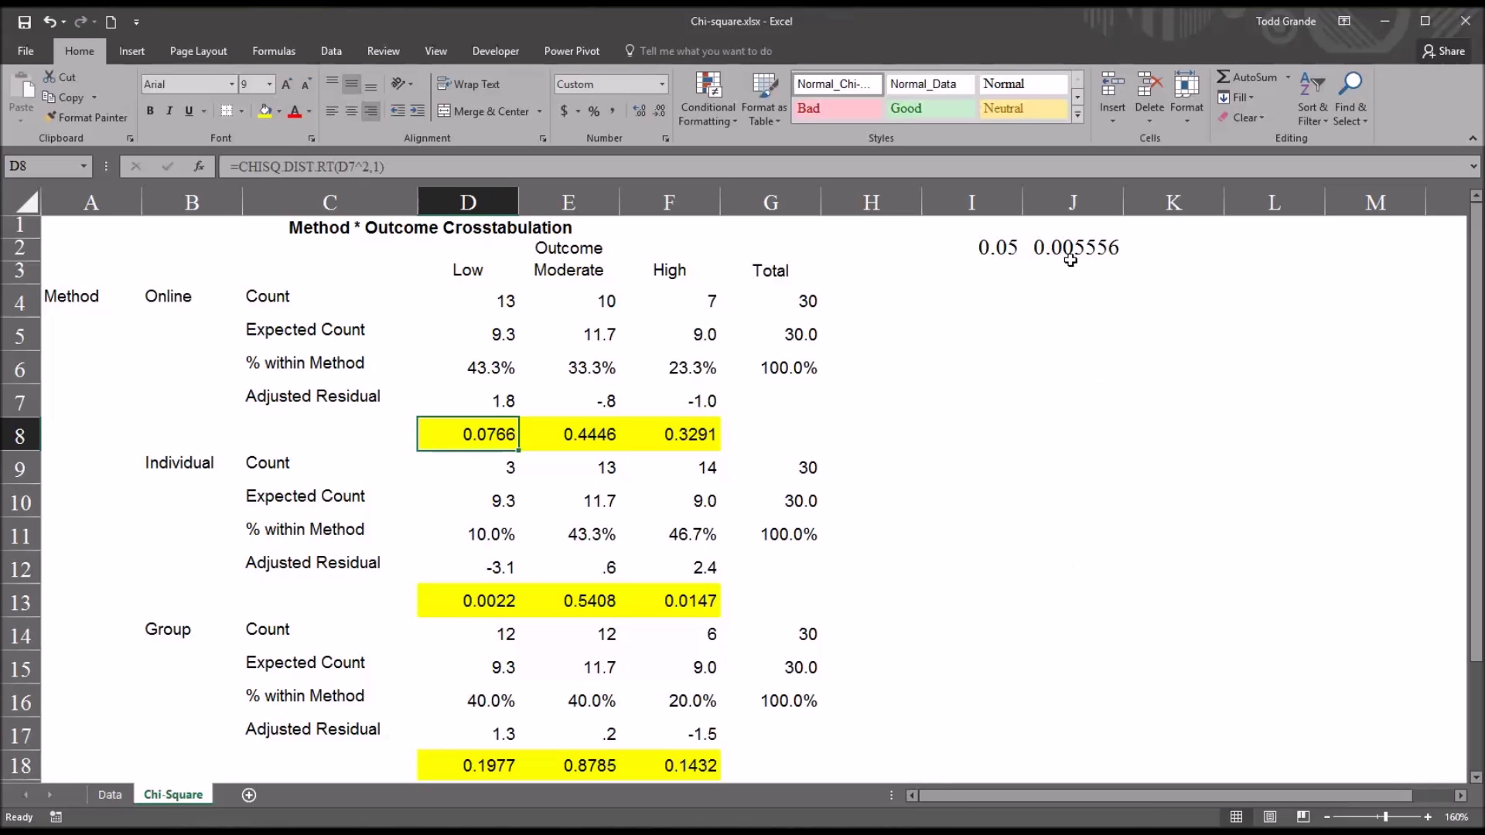
Step: Compare the Individual/Low p-value in D13 with the adjusted significance level in J2, and examine that group's observed and expected counts
{"action": "left_click", "coordinate": [987, 252]}
{"action": "left_click", "coordinate": [1071, 252]}
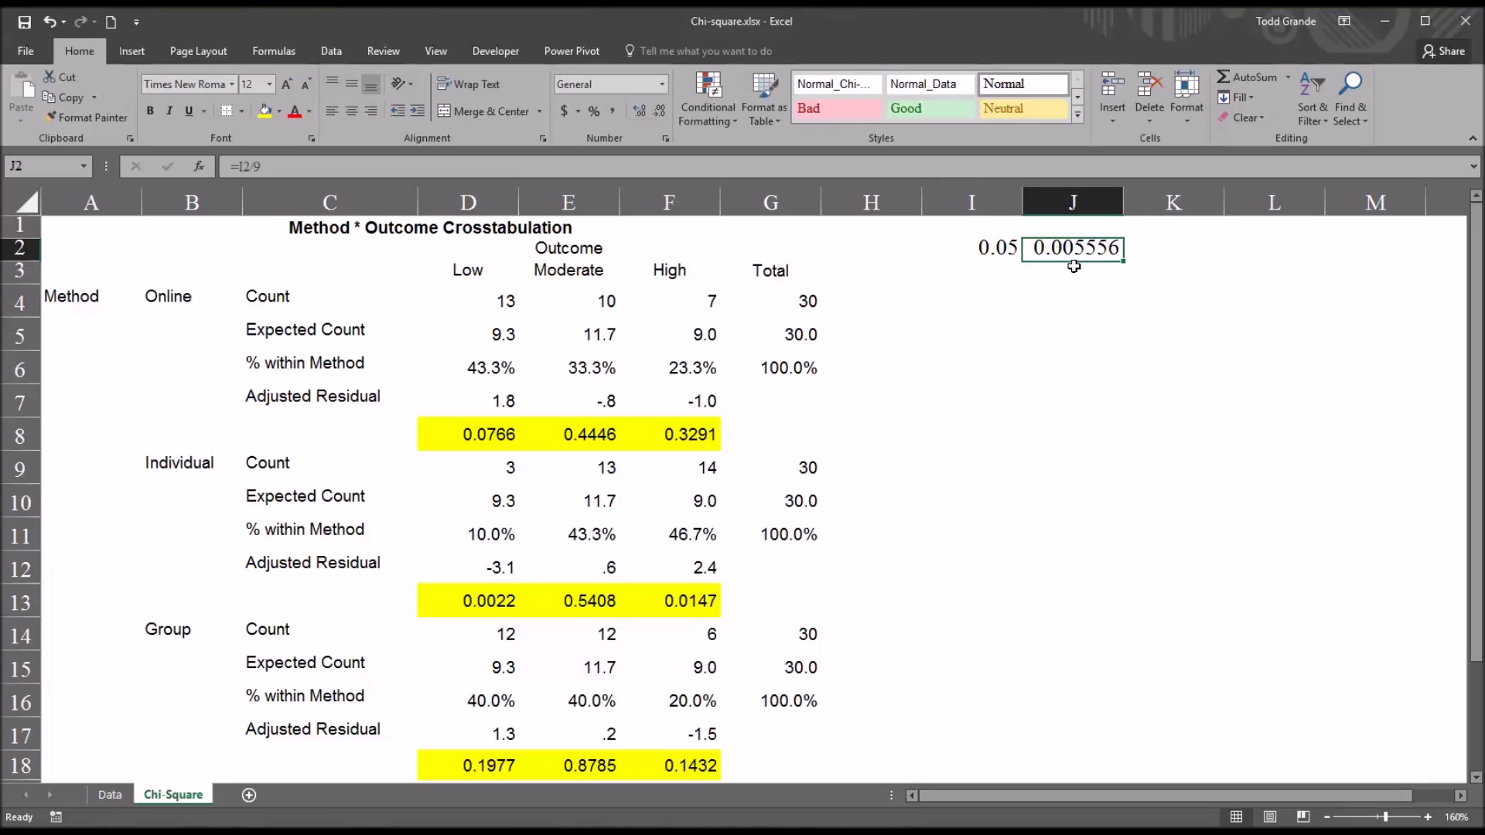
{"action": "left_click", "coordinate": [480, 469]}
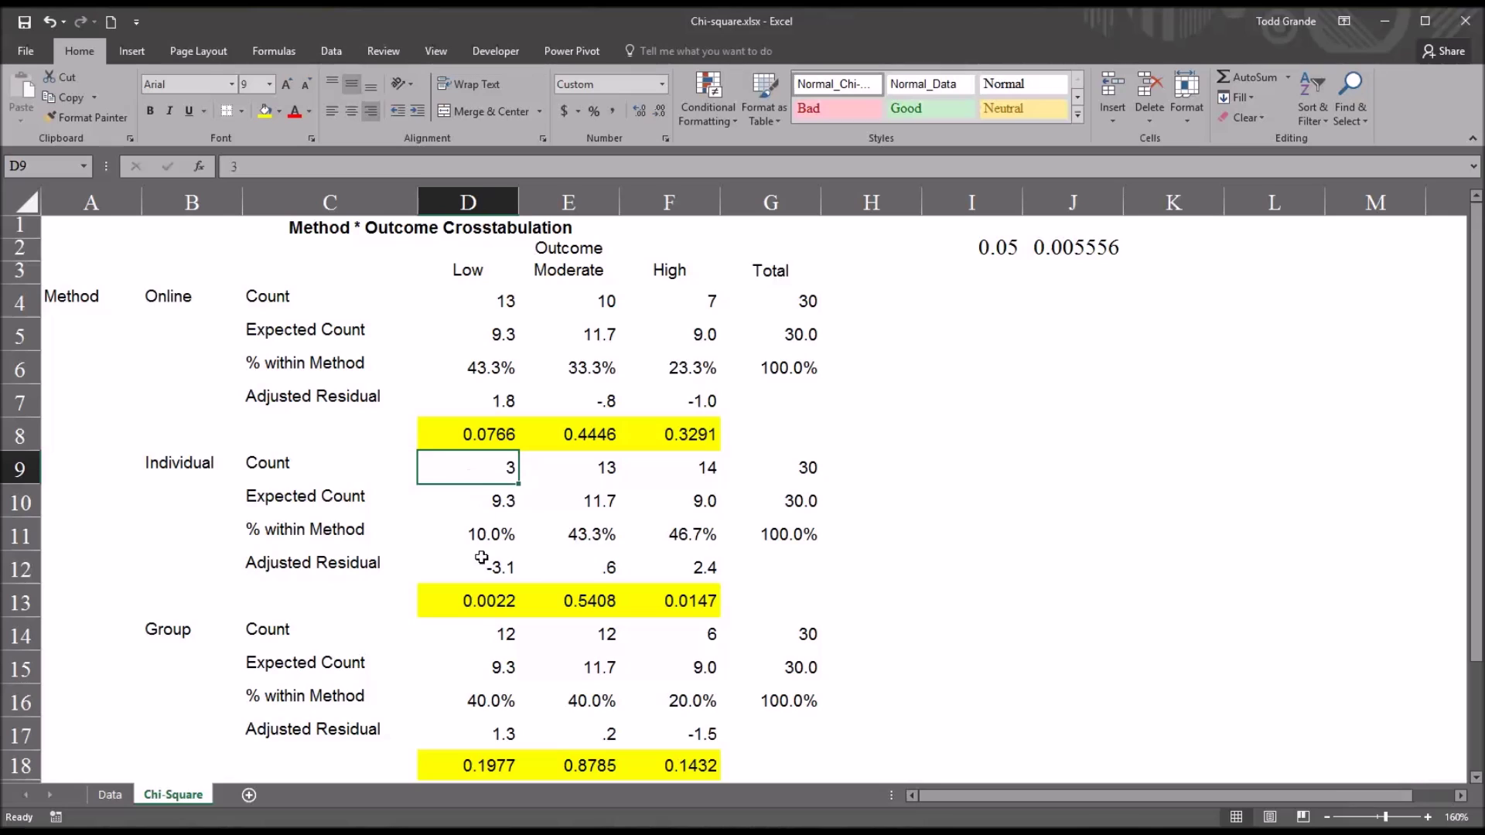
{"action": "left_click", "coordinate": [467, 601]}
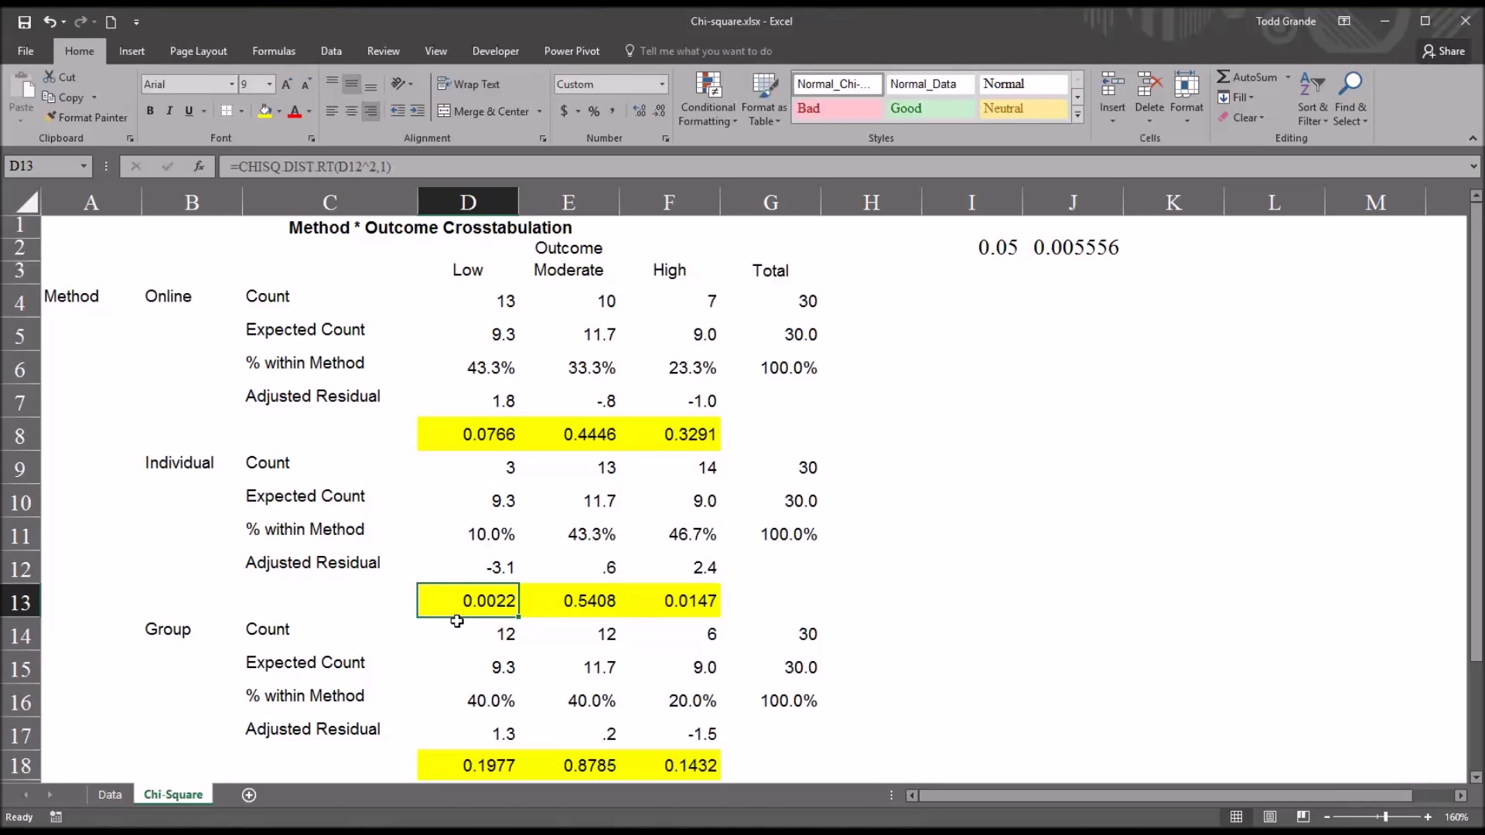
{"action": "left_click", "coordinate": [177, 465]}
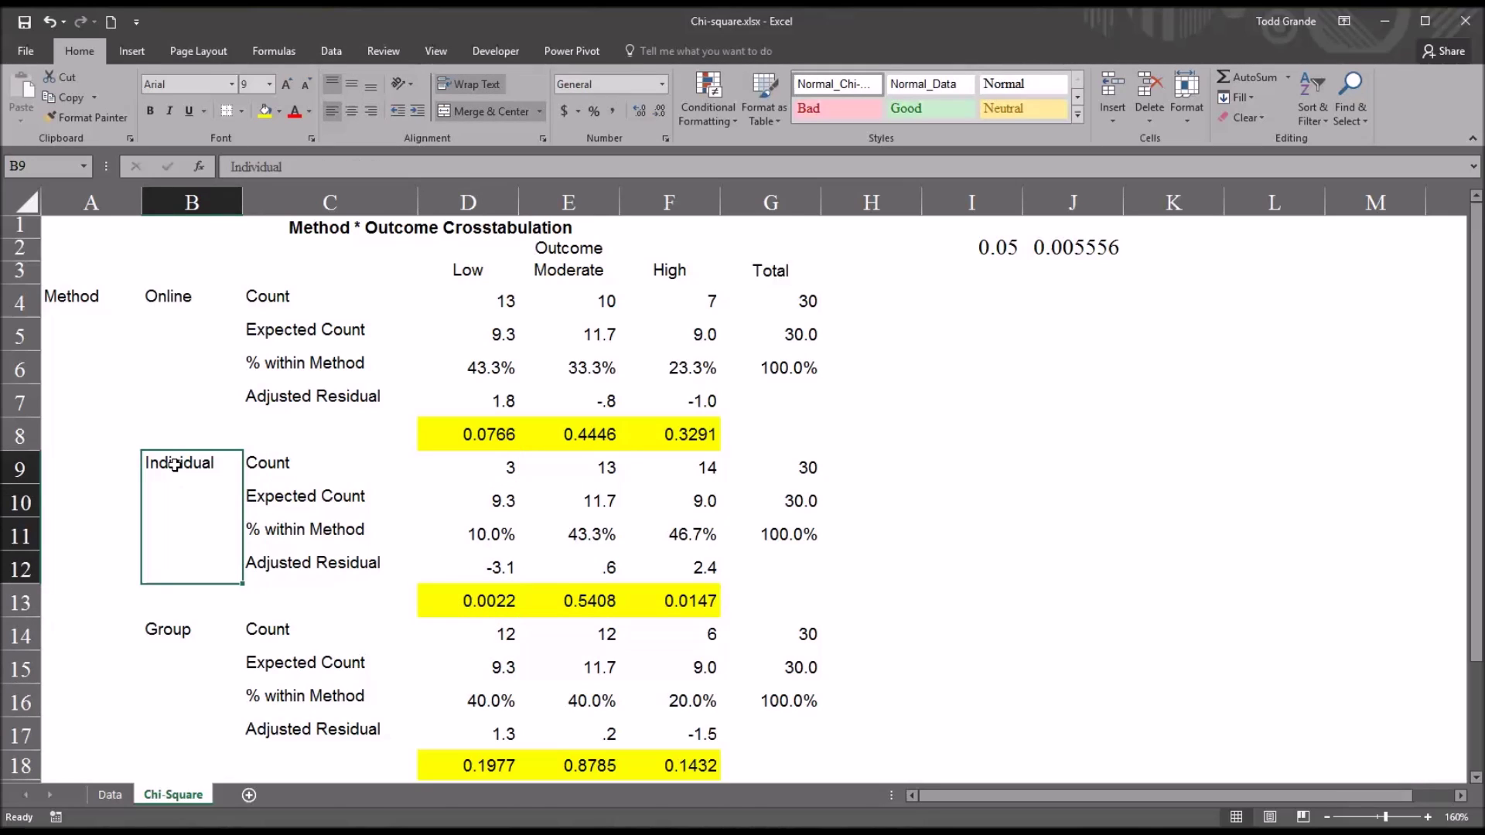
{"action": "left_click", "coordinate": [475, 468]}
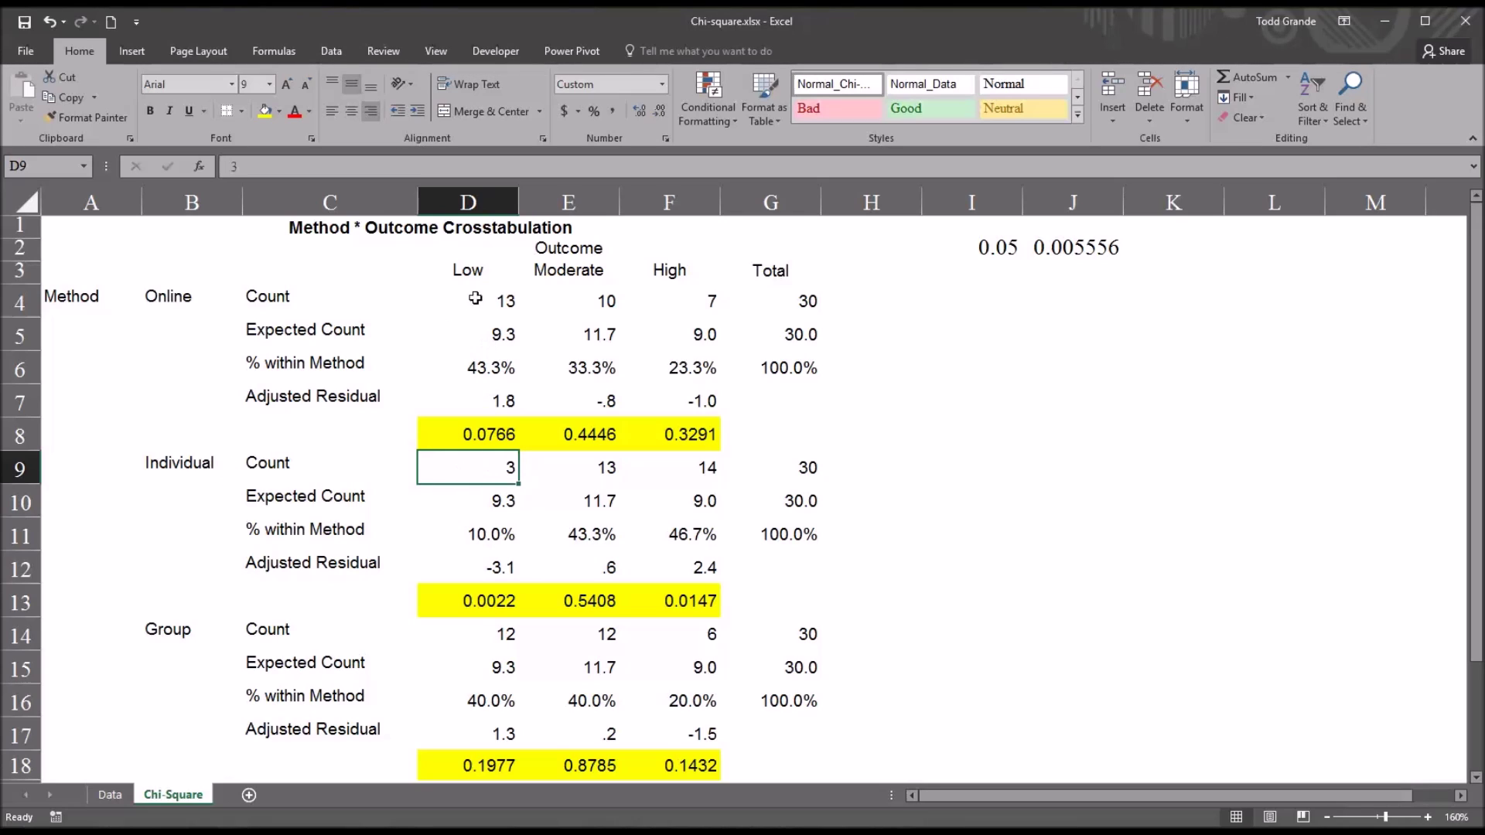
{"action": "left_click", "coordinate": [468, 504]}
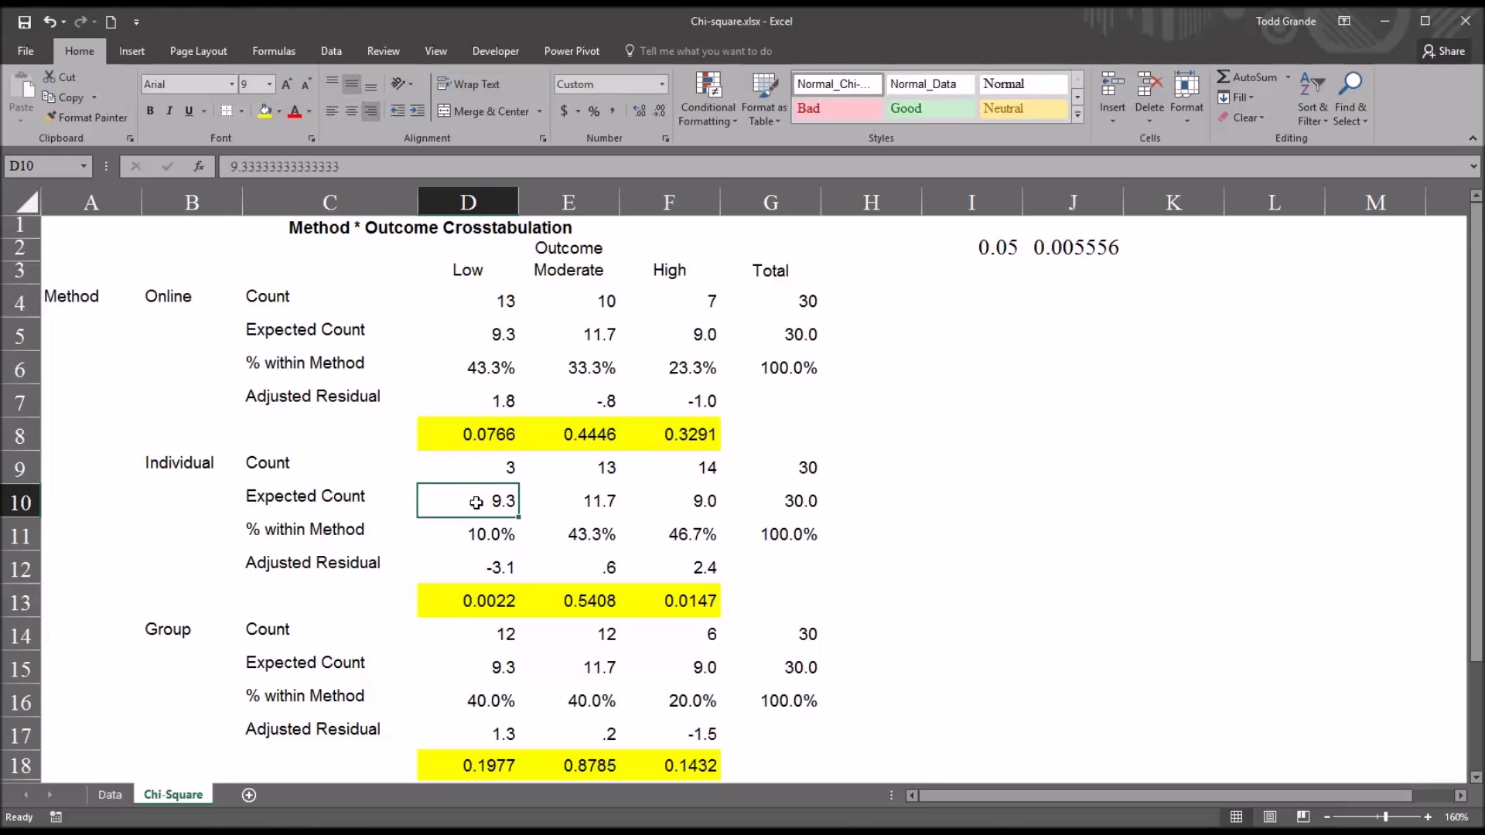
{"action": "key", "text": "Down"}
{"action": "key", "text": "Down"}
{"action": "key", "text": "Down"}
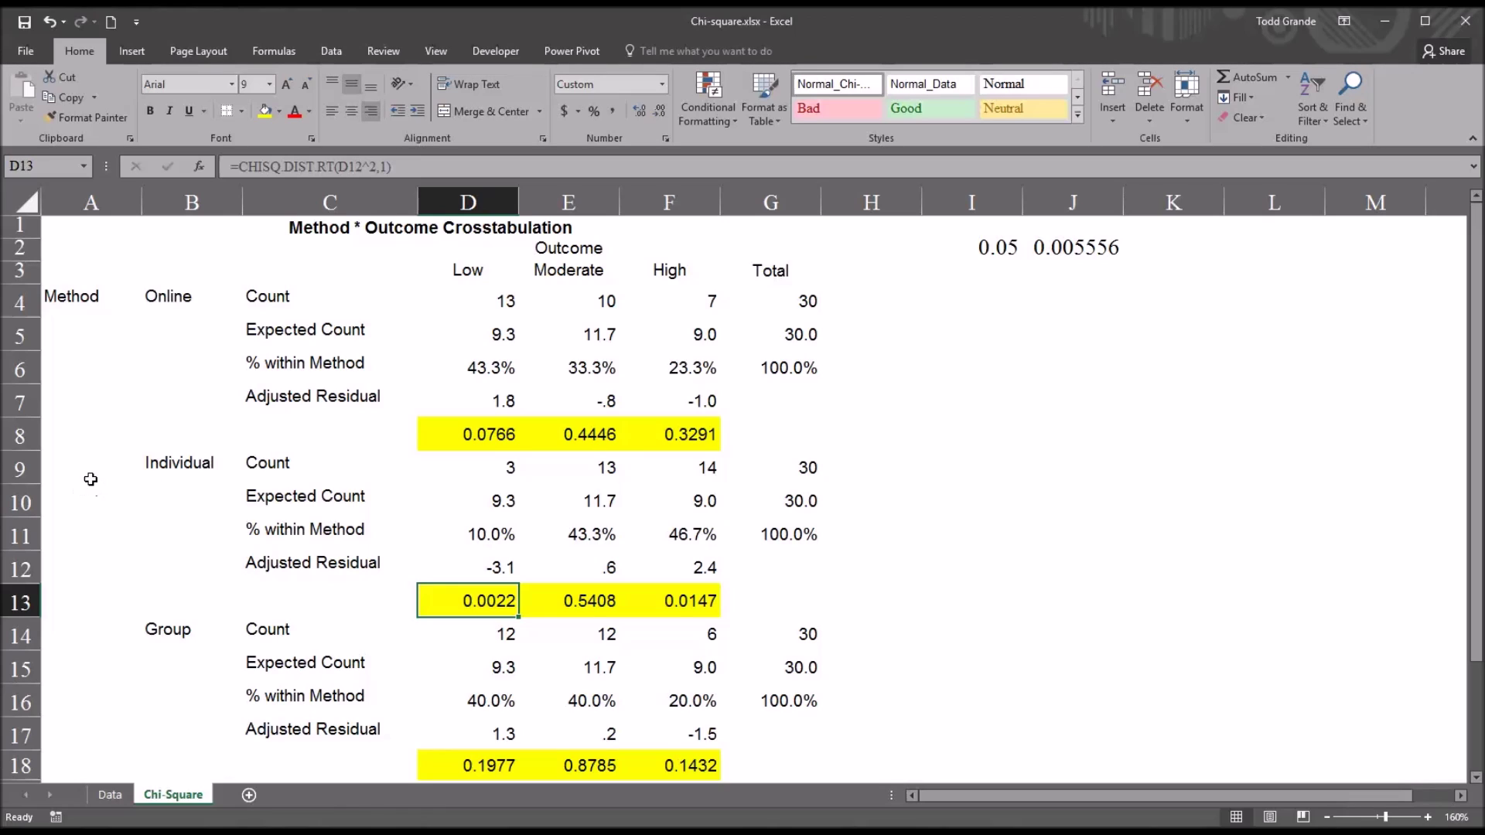
Step: Examine the Individual/High percentage and p-value alongside the Individual/Low p-value
{"action": "left_click", "coordinate": [679, 530]}
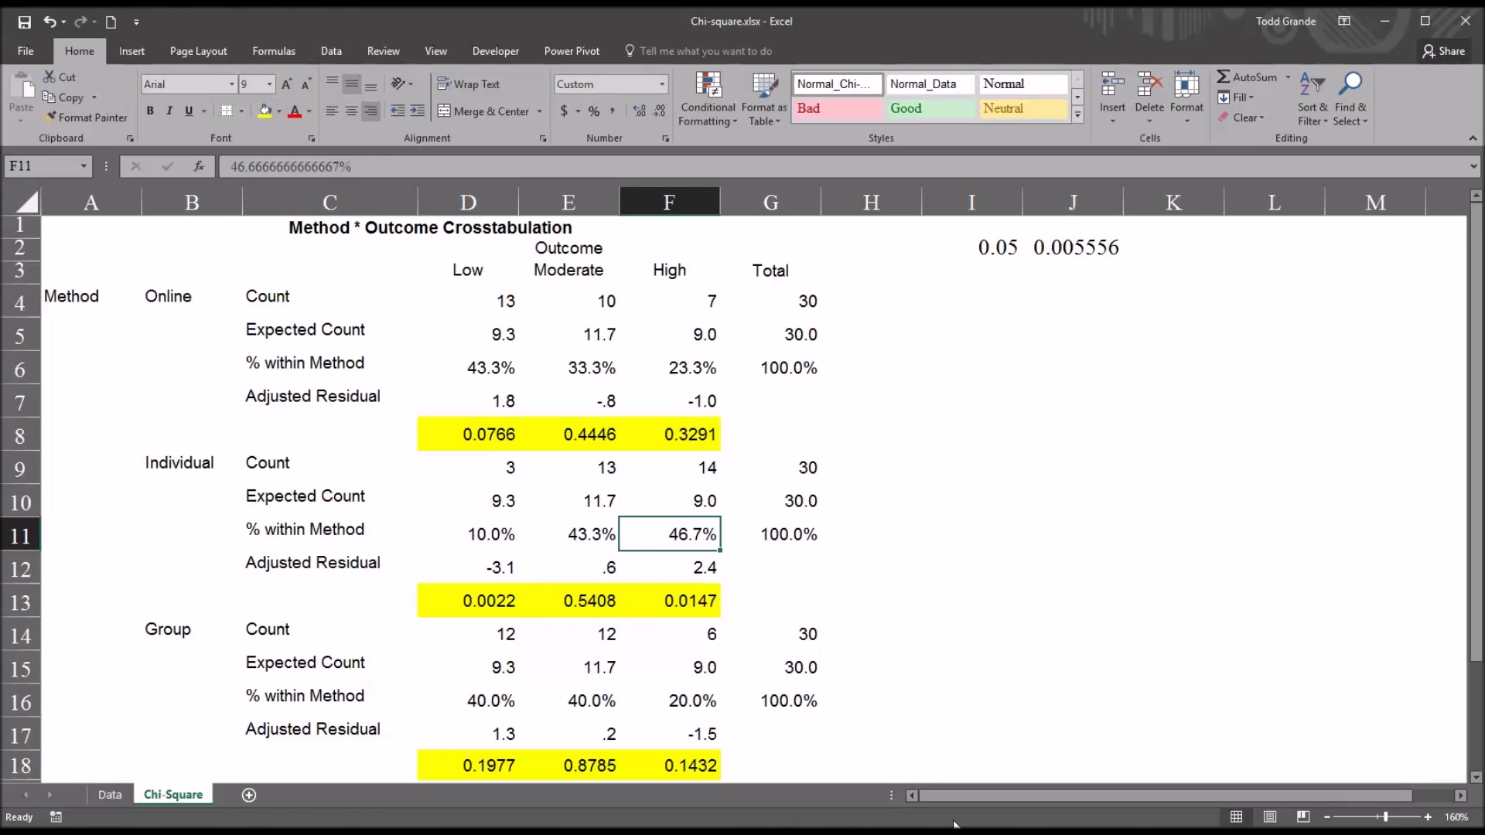
{"action": "left_click", "coordinate": [696, 596]}
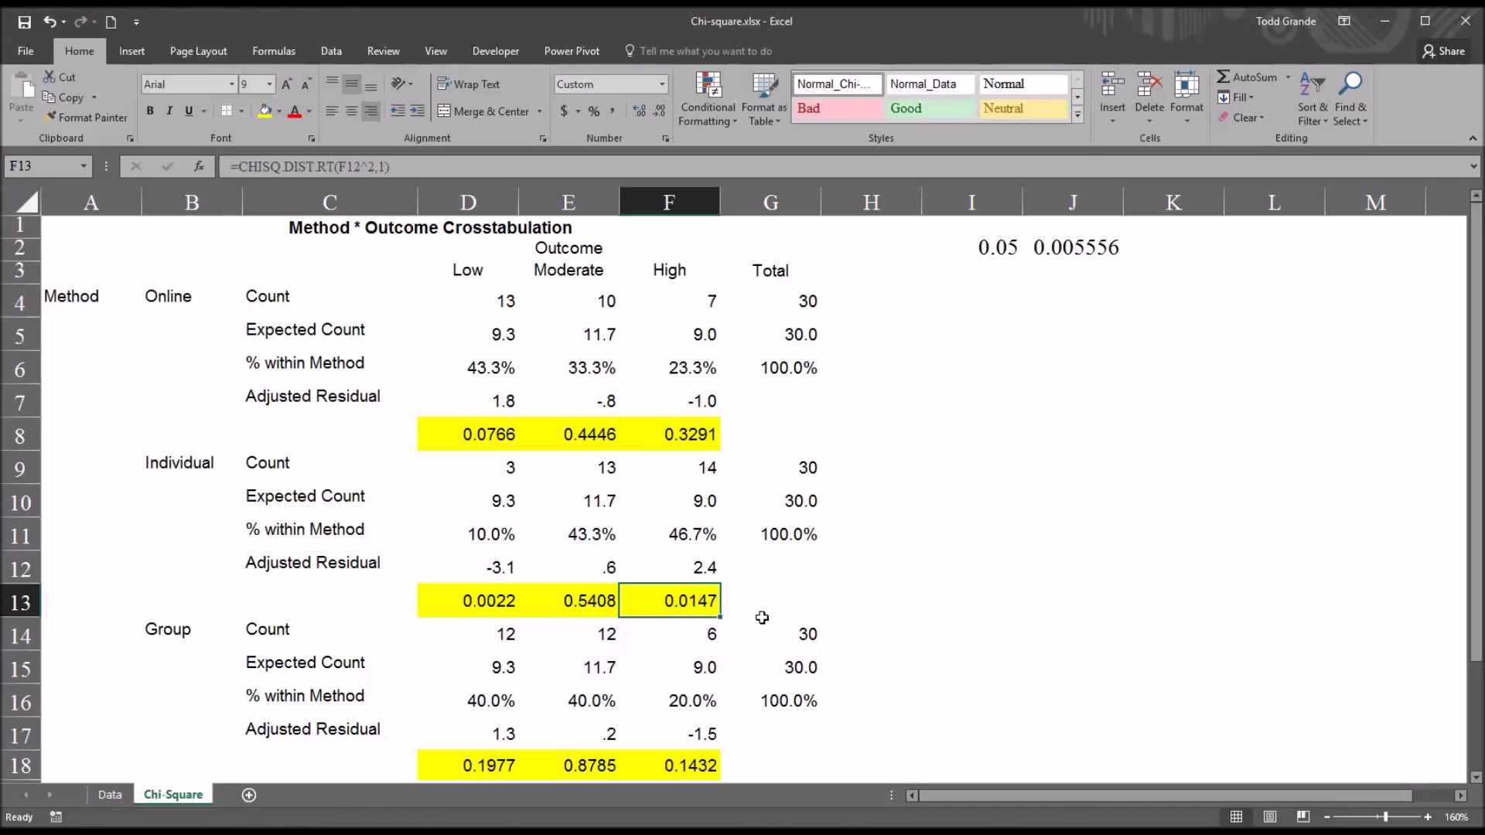
{"action": "left_click", "coordinate": [468, 601]}
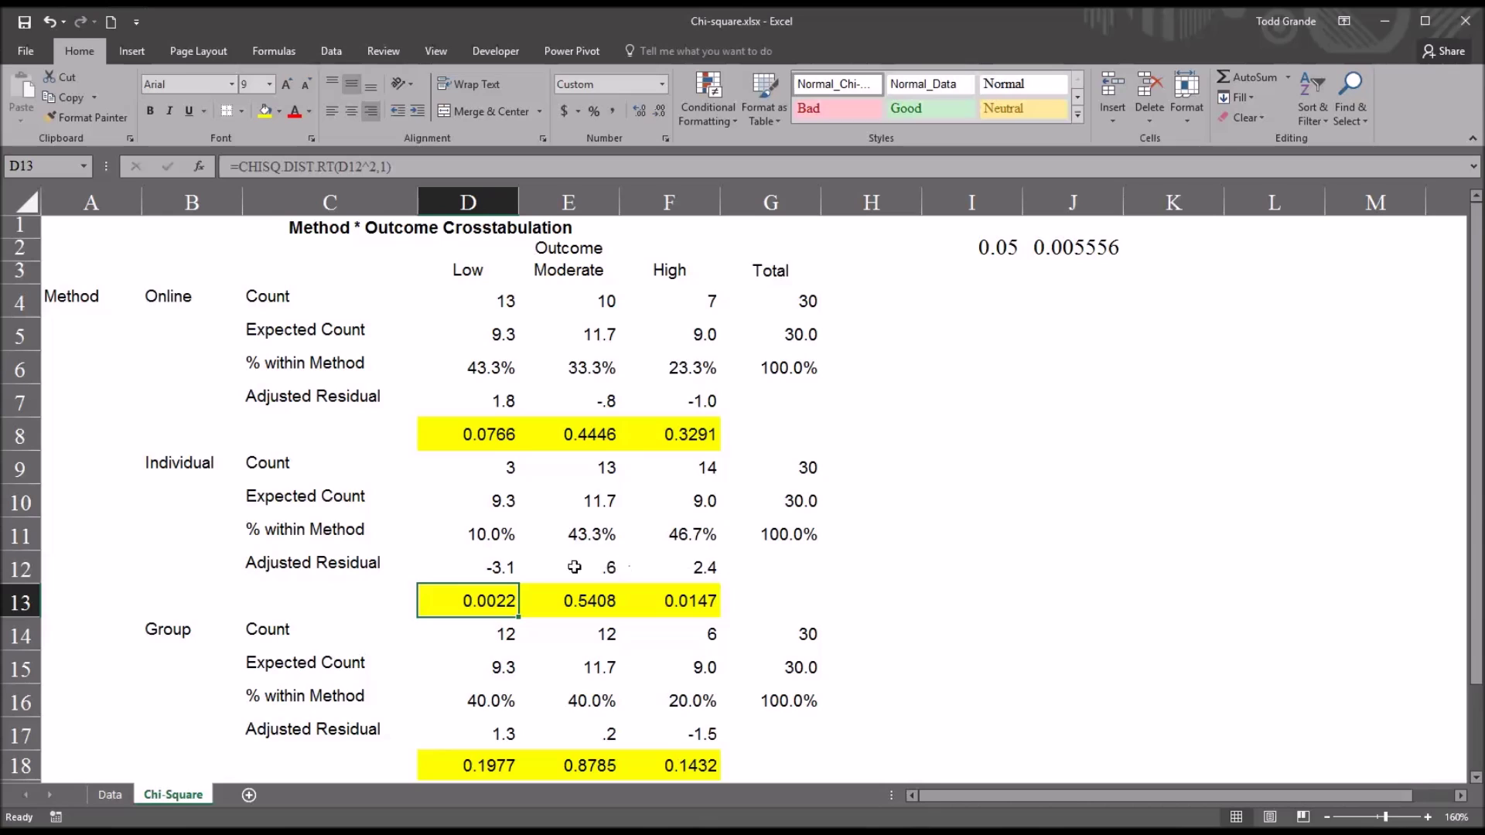
Step: Copy the full-precision Individual/Low adjusted residual from D12 and paste it into row 1 of a new variable in the SPSS Data Editor
{"action": "left_click", "coordinate": [488, 565]}
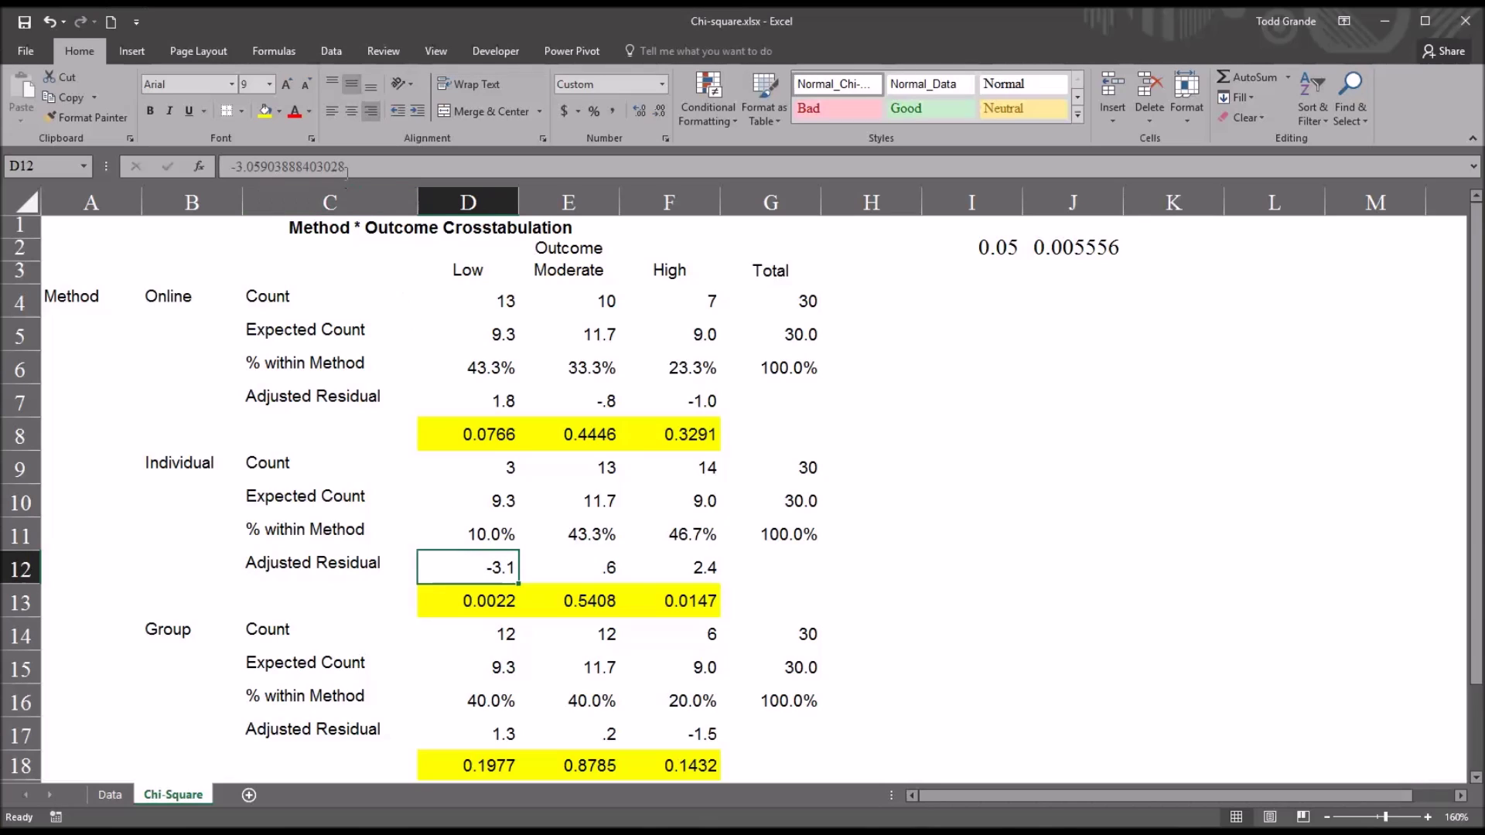
{"action": "left_click_drag", "start_coordinate": [346, 167], "coordinate": [230, 167]}
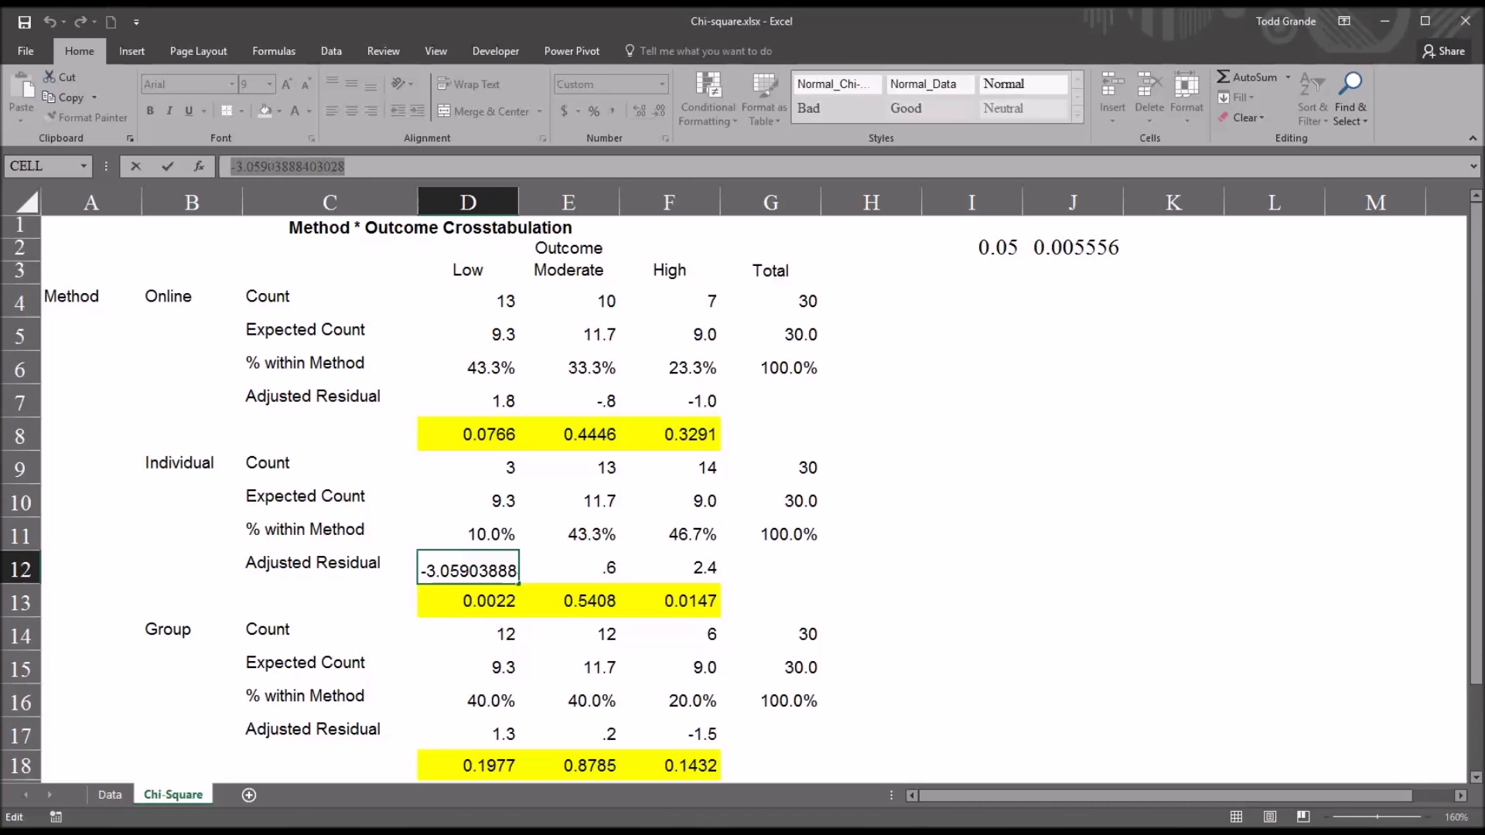
{"action": "key", "text": "ctrl+c"}
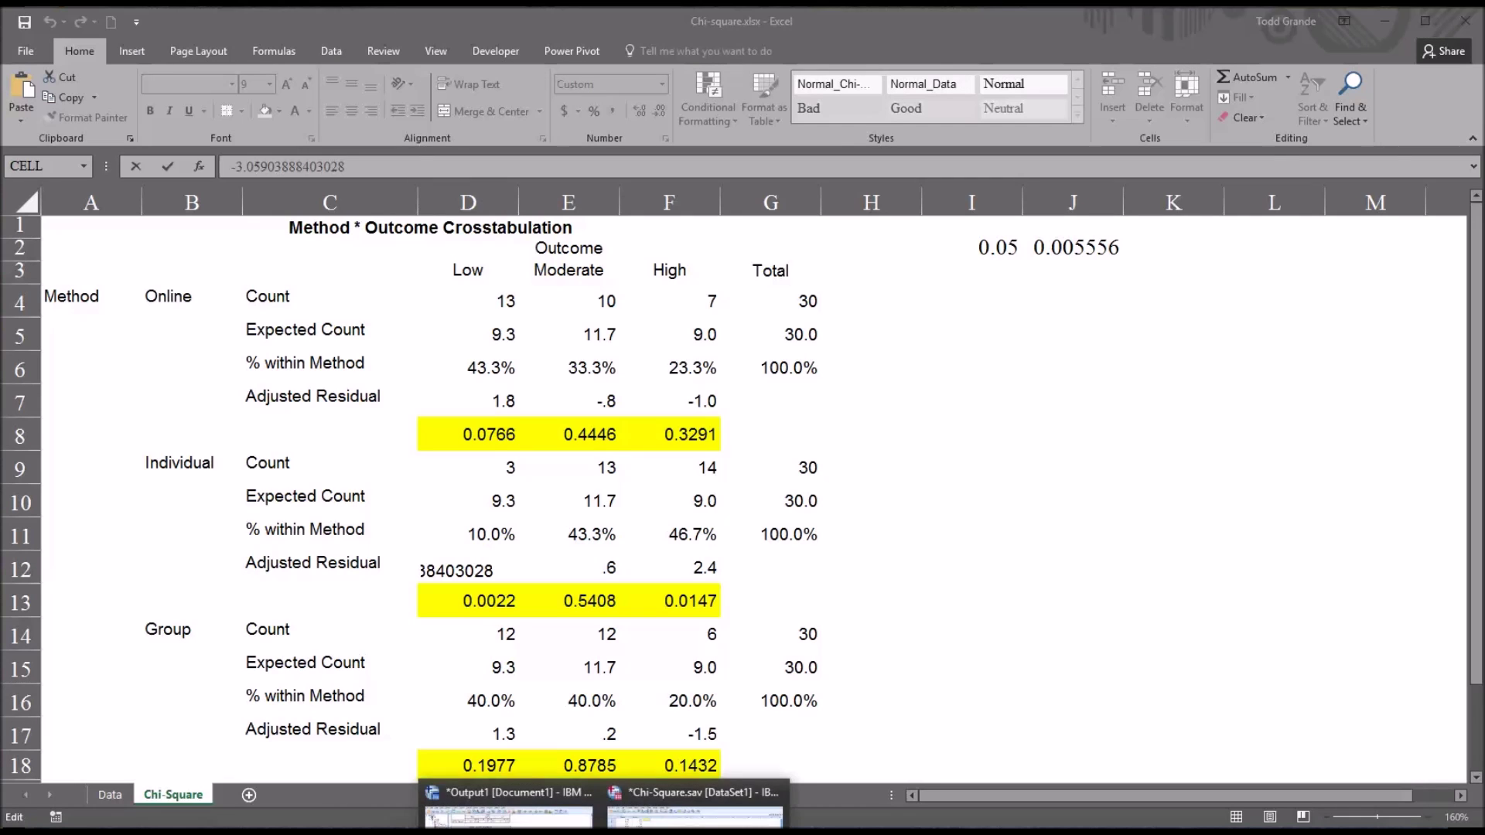
{"action": "left_click", "coordinate": [696, 816]}
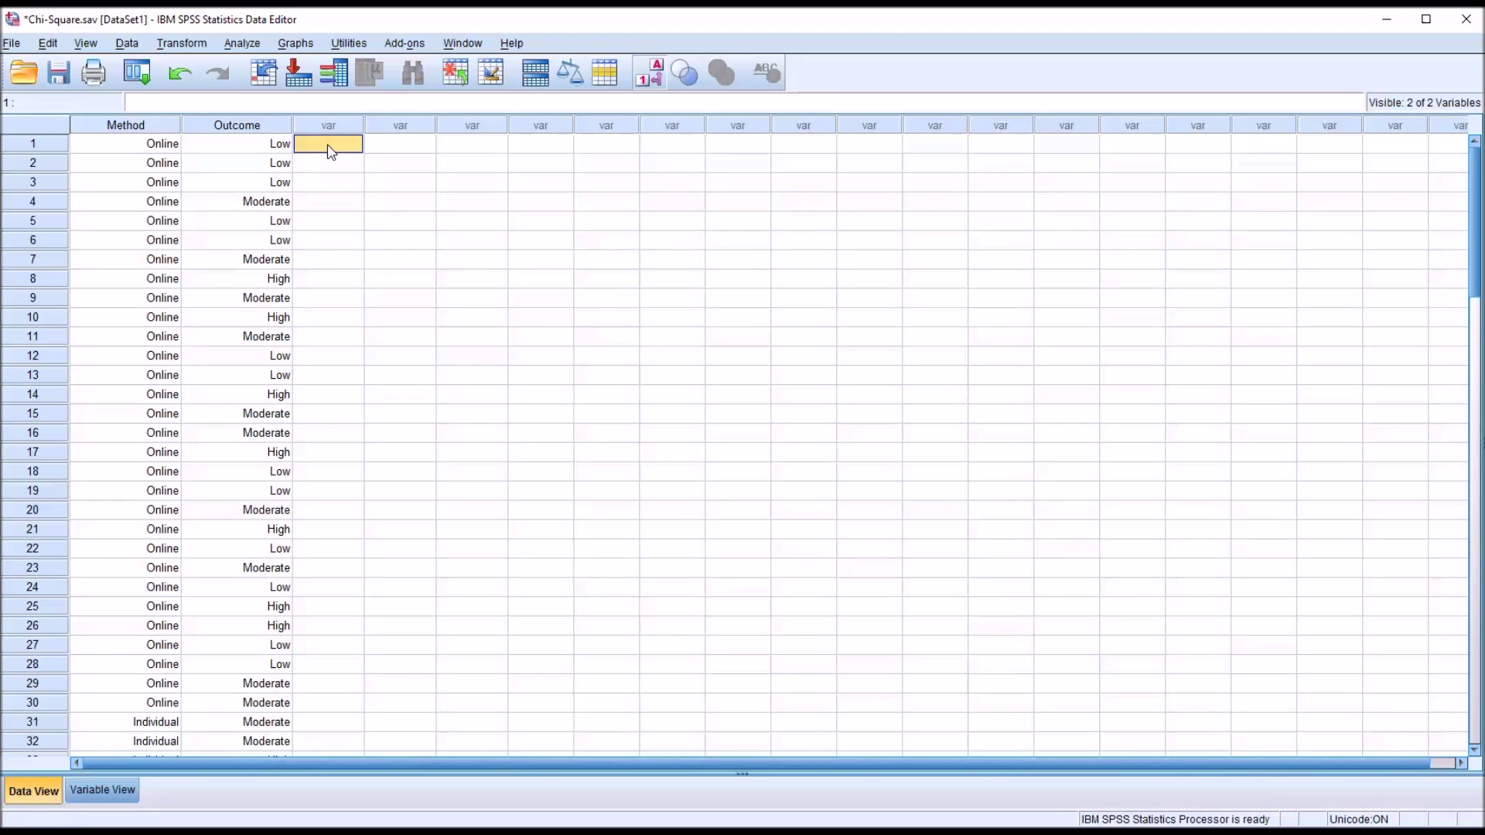
{"action": "key", "text": "ctrl+v"}
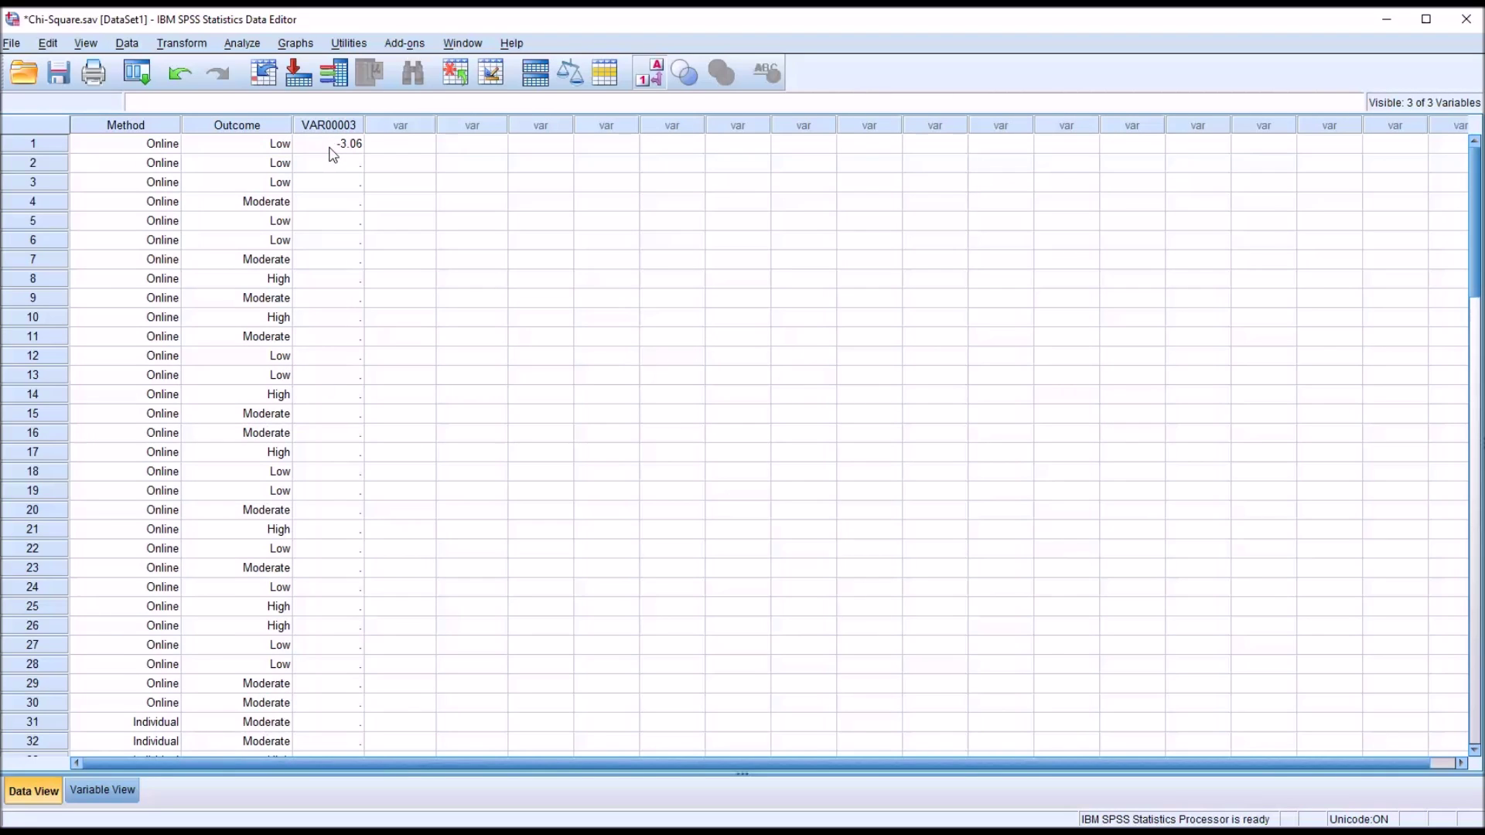
{"action": "left_click", "coordinate": [329, 149]}
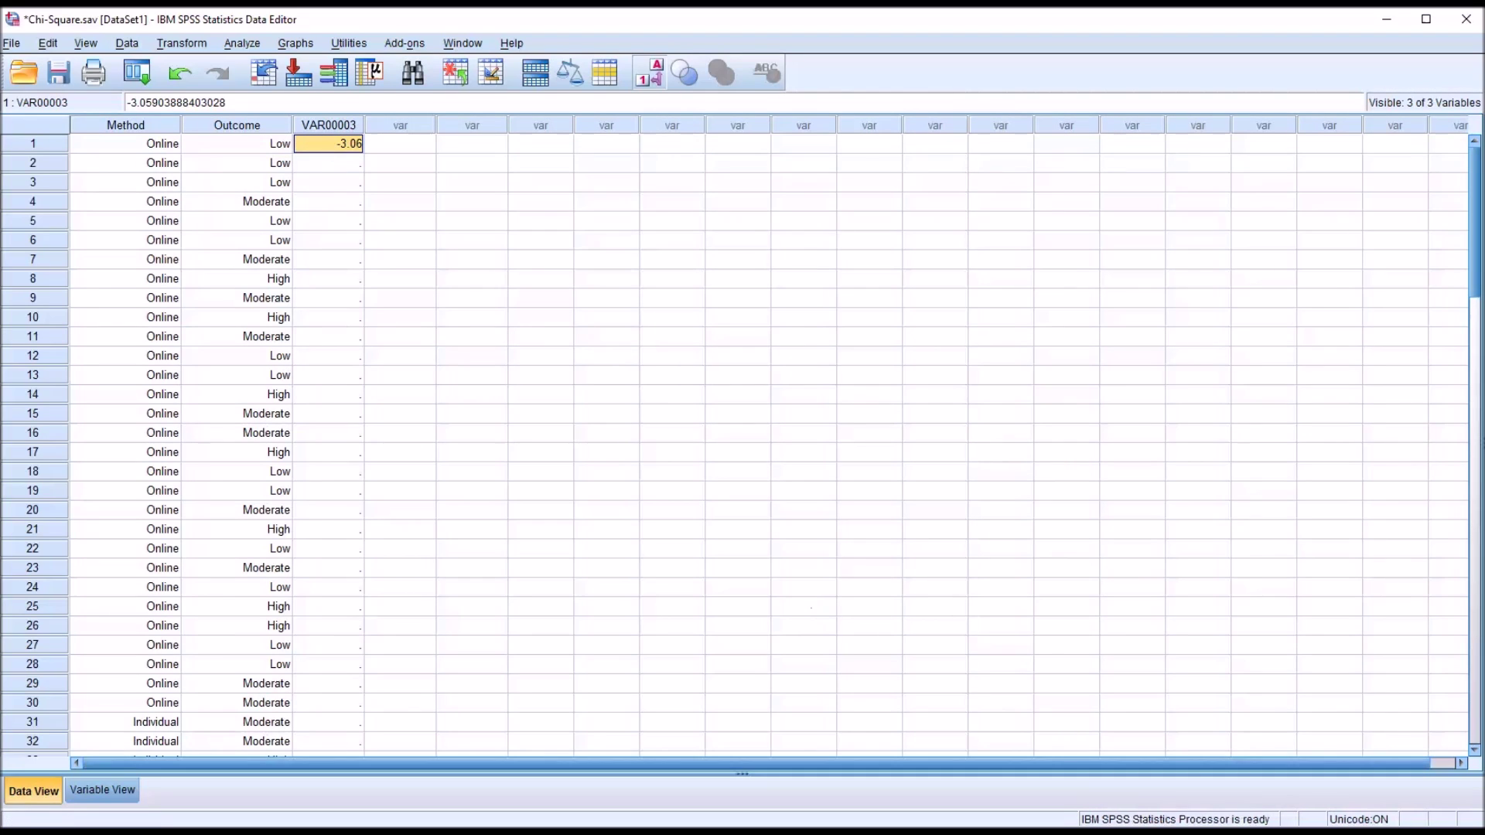
Step: Start a Compute Variable transformation with p_value as the target variable
{"action": "left_click", "coordinate": [183, 44]}
{"action": "left_click", "coordinate": [193, 68]}
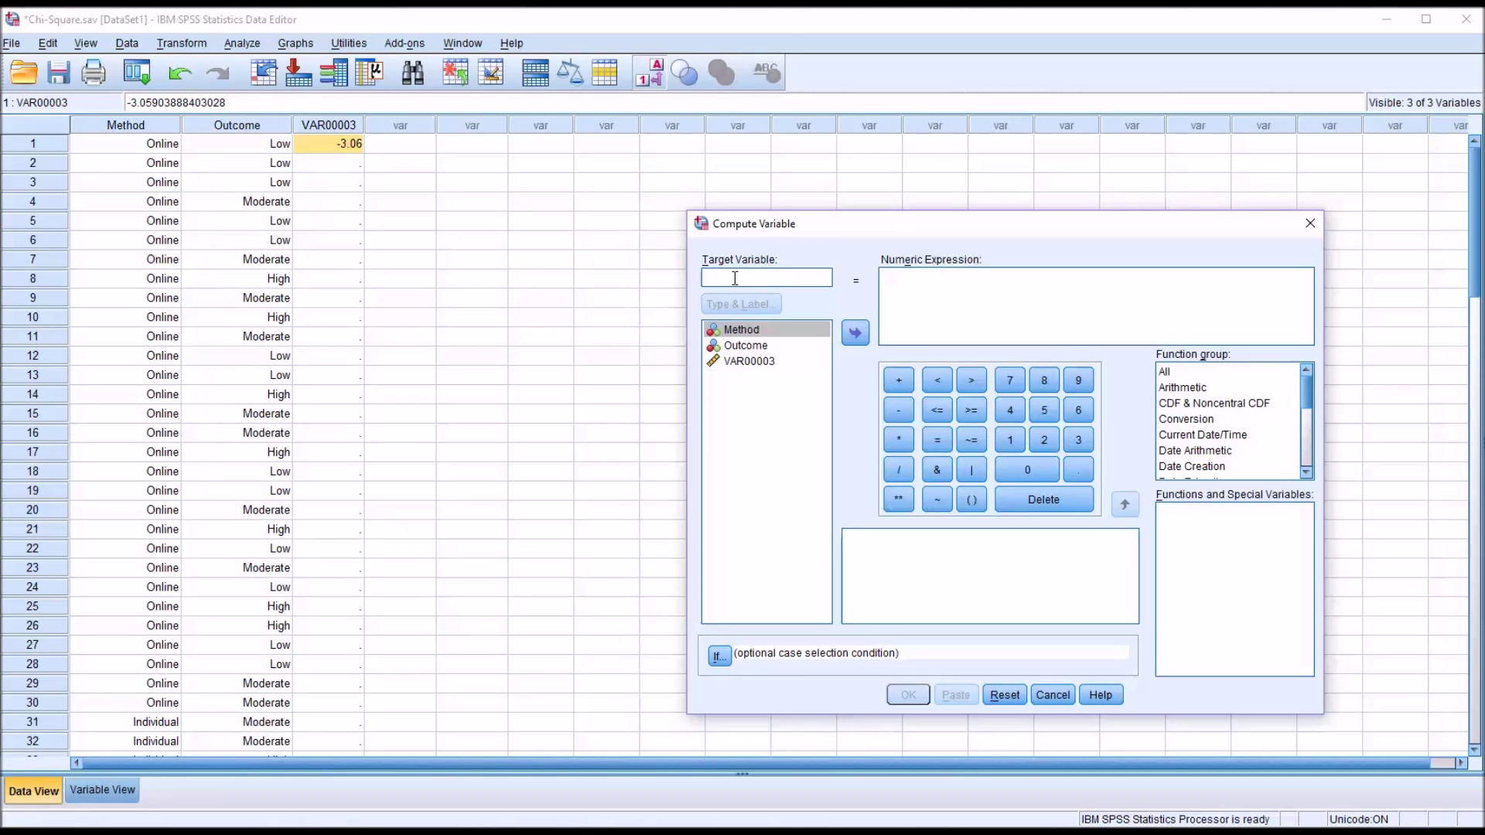
{"action": "type", "text": "p_value"}
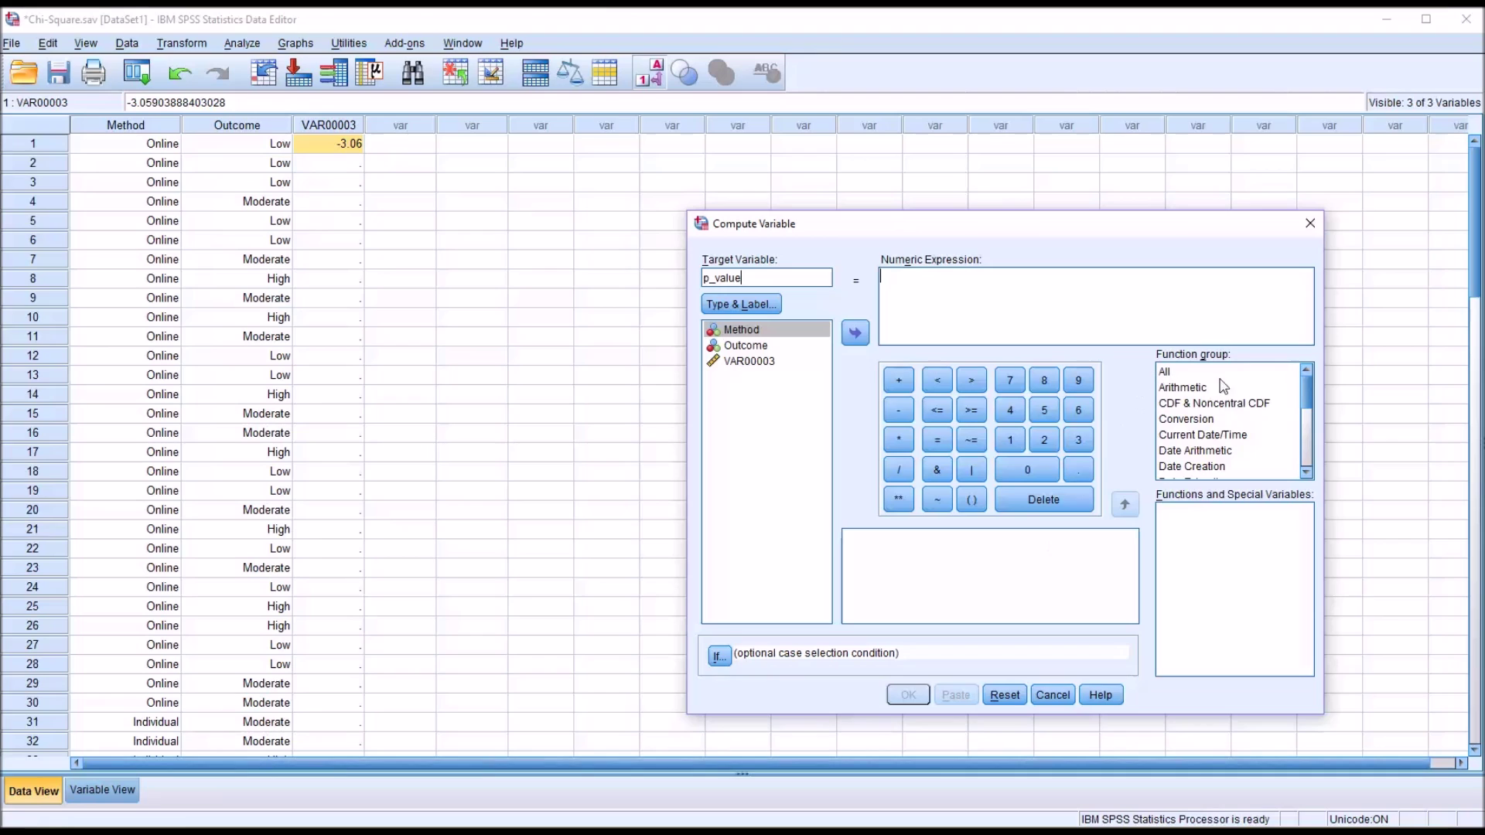
Step: Insert the Sig.Chisq significance function into the numeric expression with VAR00003 as its first argument
{"action": "left_click_drag", "start_coordinate": [1308, 389], "coordinate": [1308, 456]}
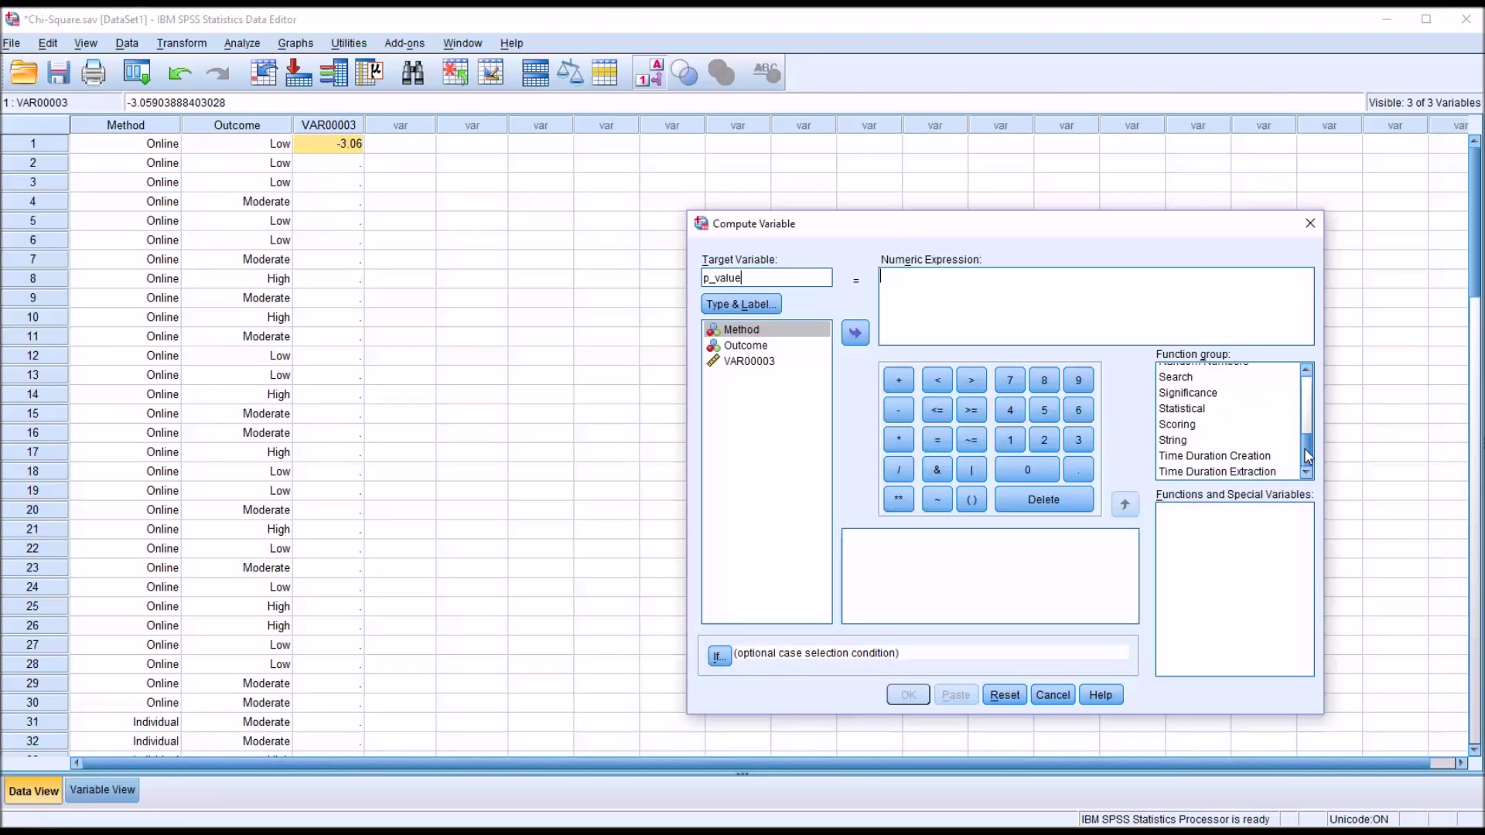
{"action": "left_click", "coordinate": [1222, 394]}
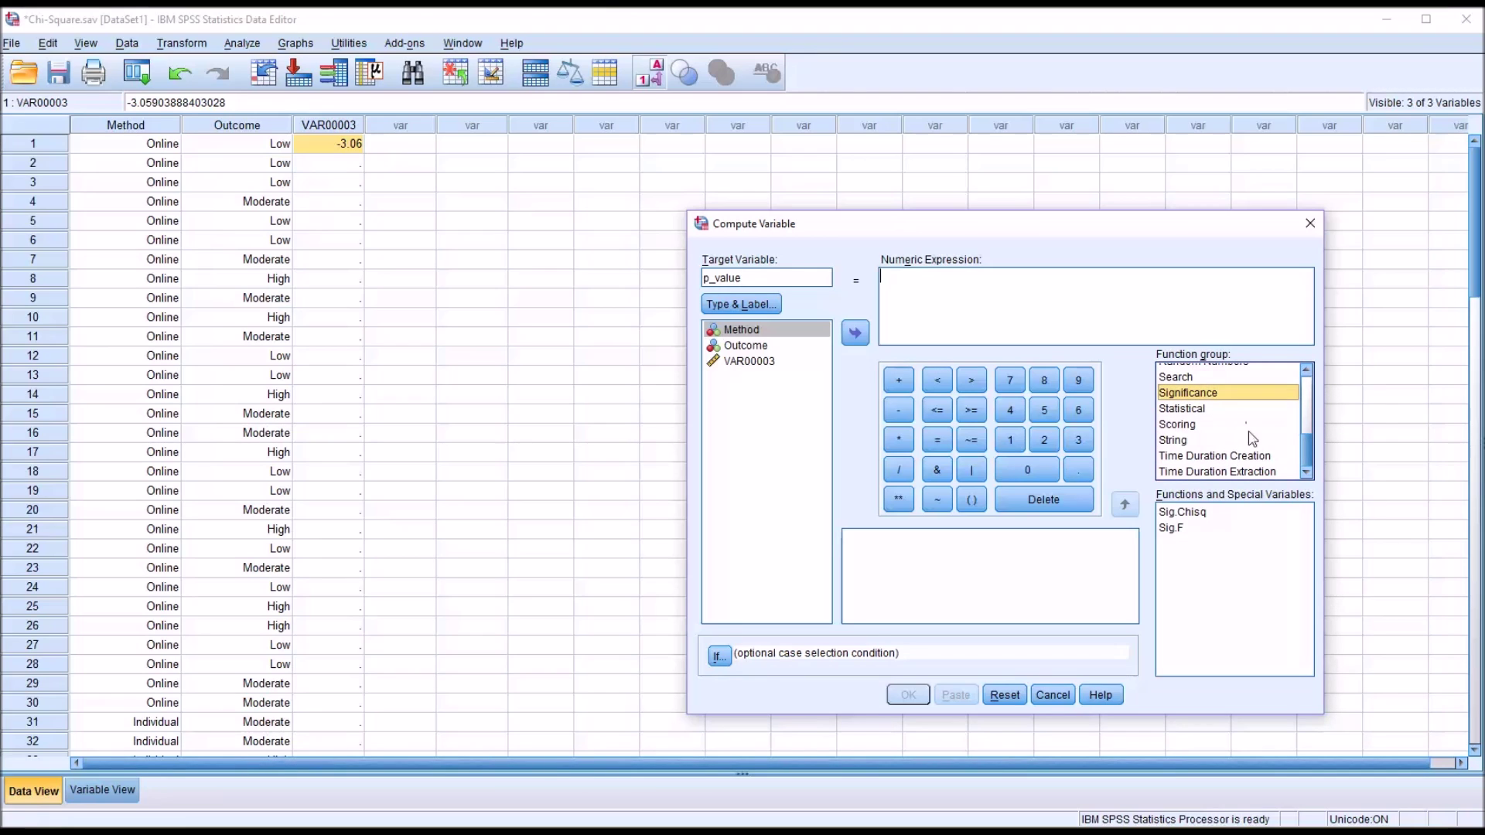
{"action": "left_click", "coordinate": [1194, 514]}
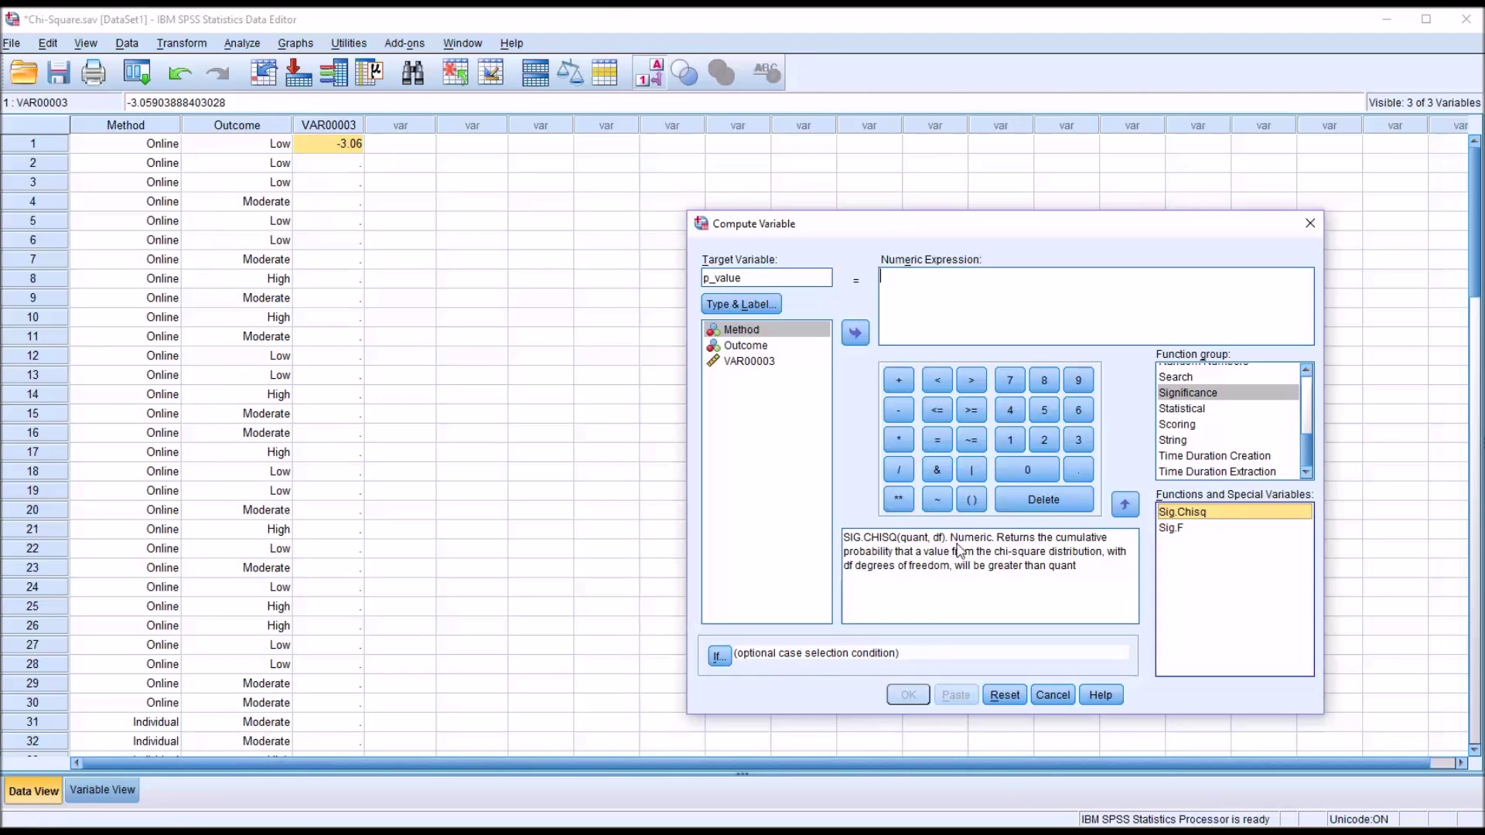
{"action": "double_click", "coordinate": [1183, 513]}
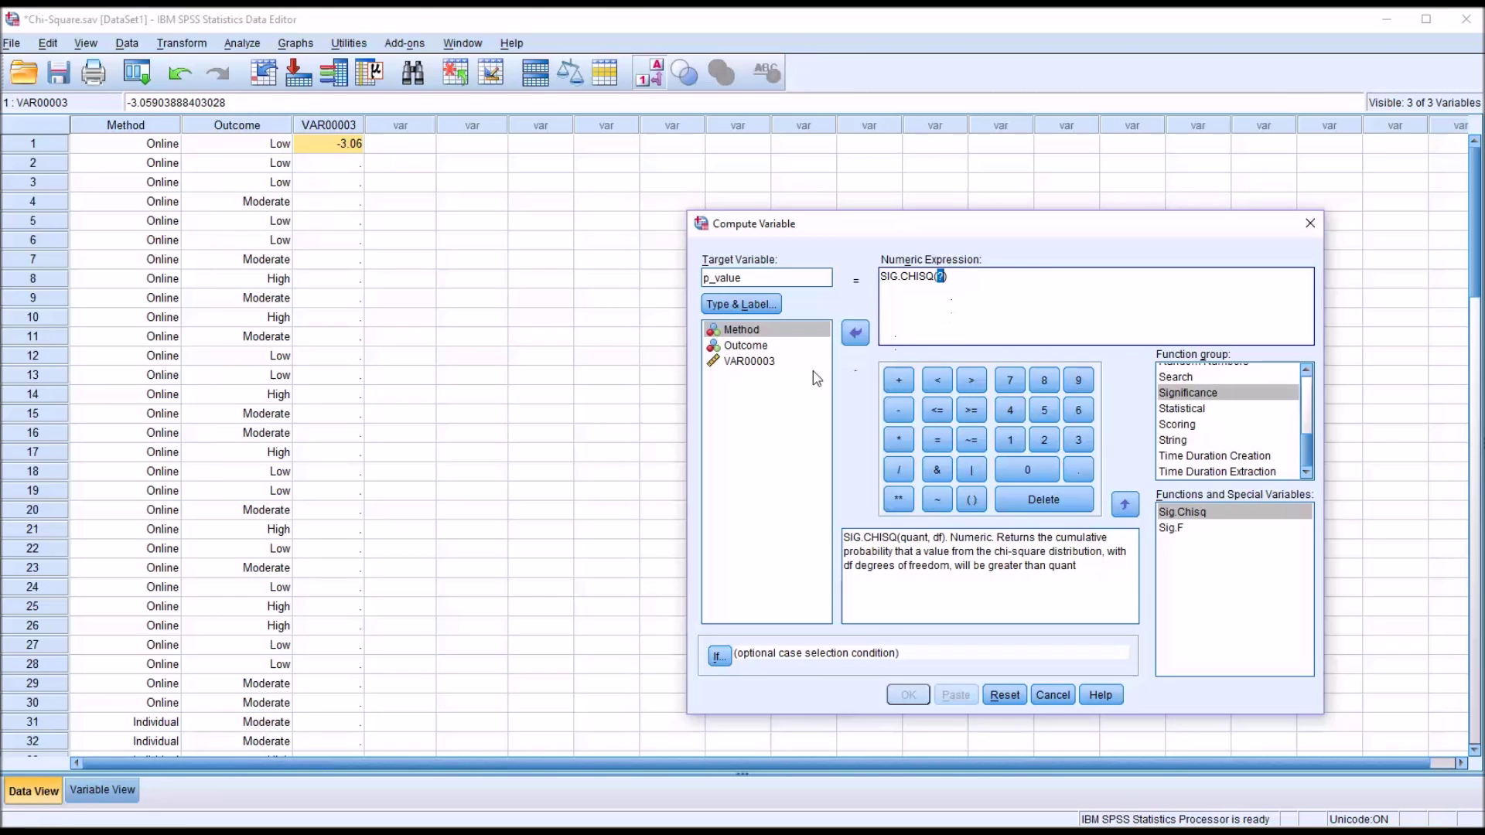
{"action": "left_click_drag", "start_coordinate": [735, 361], "coordinate": [941, 278]}
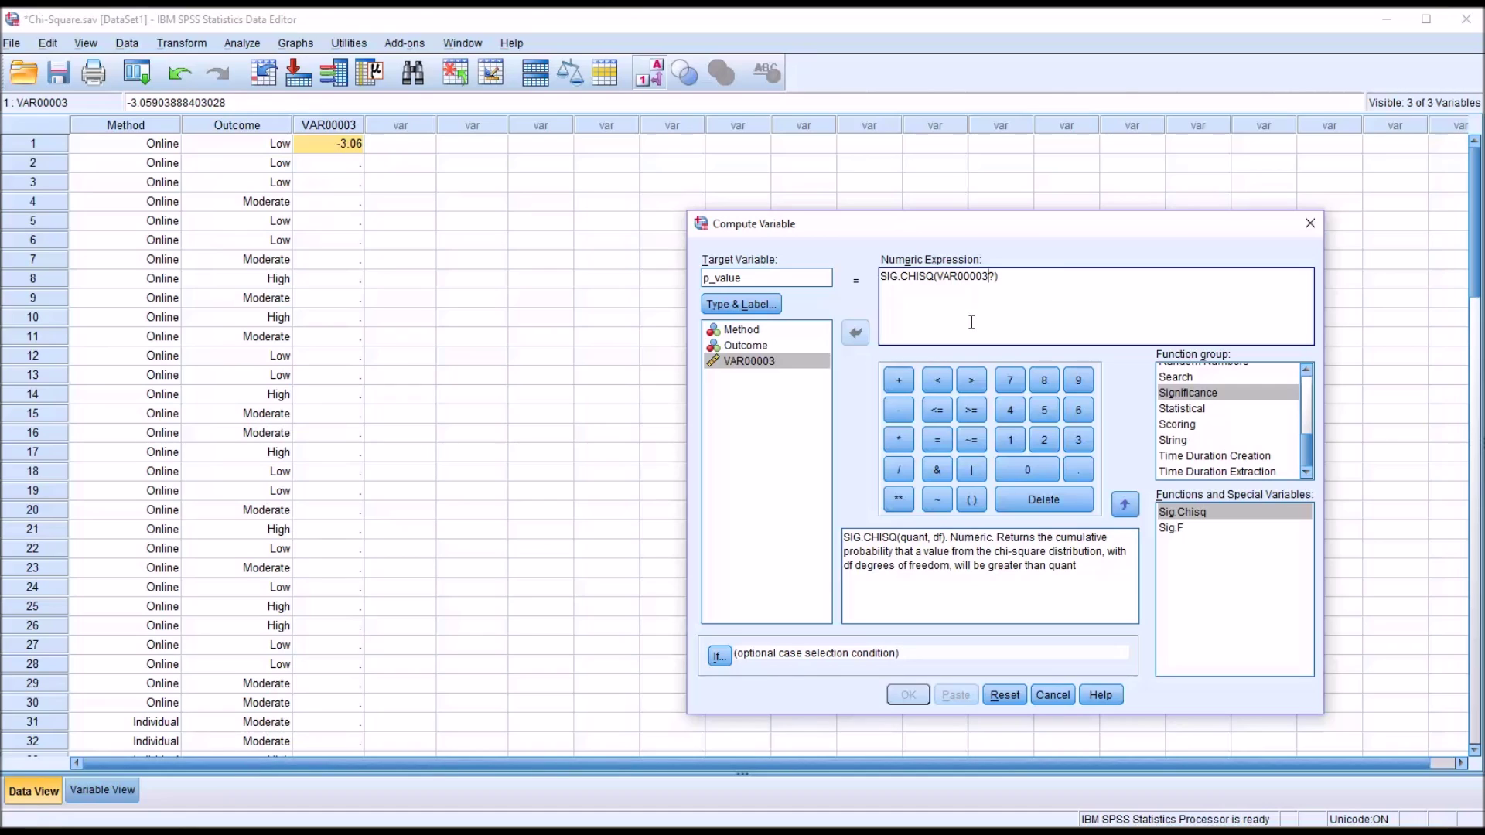
Step: Complete the expression by squaring VAR00003 and setting 1 degree of freedom, and compute p_value
{"action": "key", "text": "Delete"}
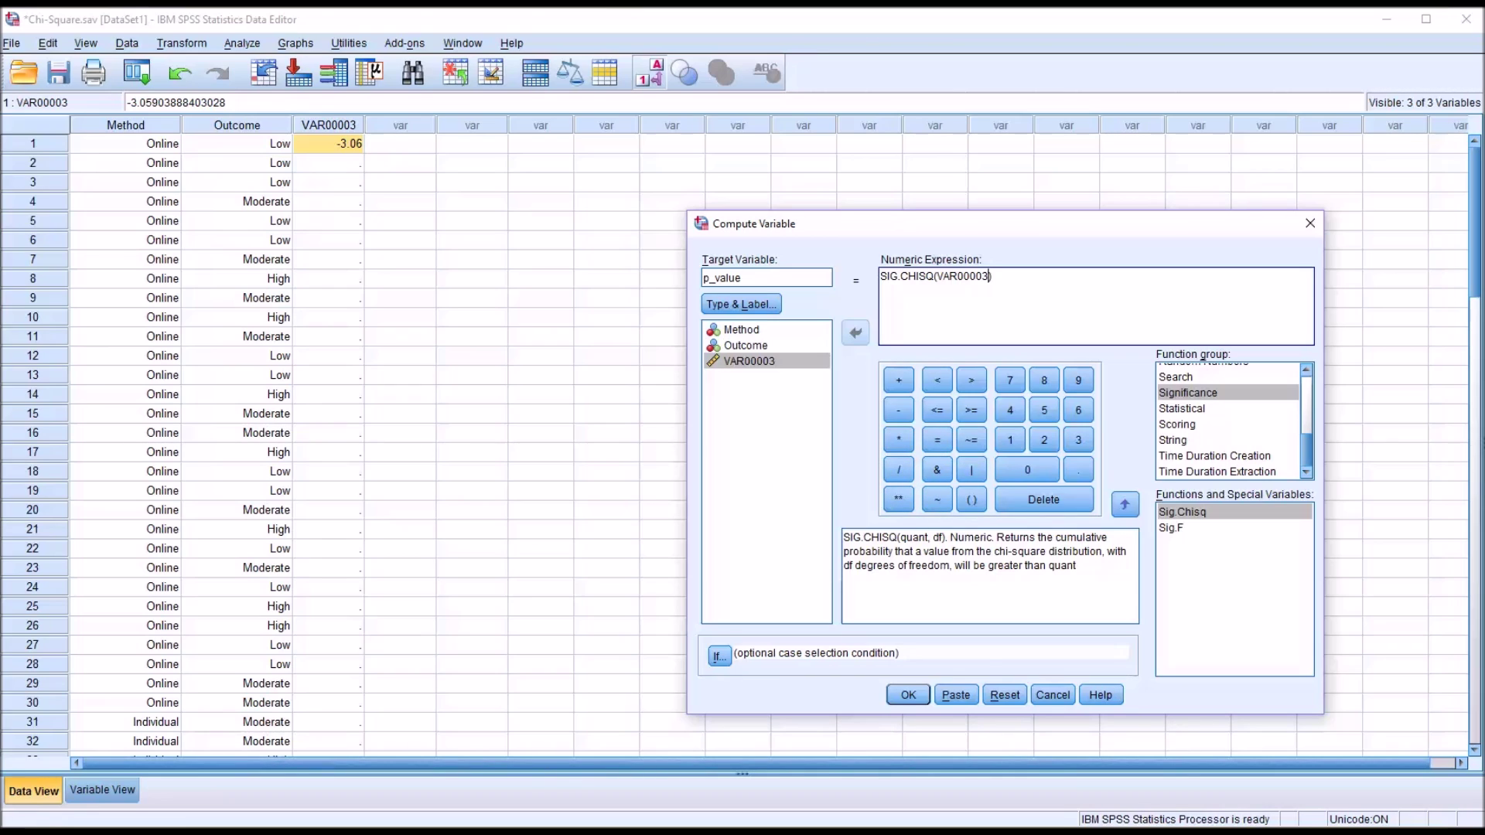
{"action": "left_click", "coordinate": [899, 501]}
{"action": "type", "text": "2,1"}
{"action": "left_click", "coordinate": [907, 696]}
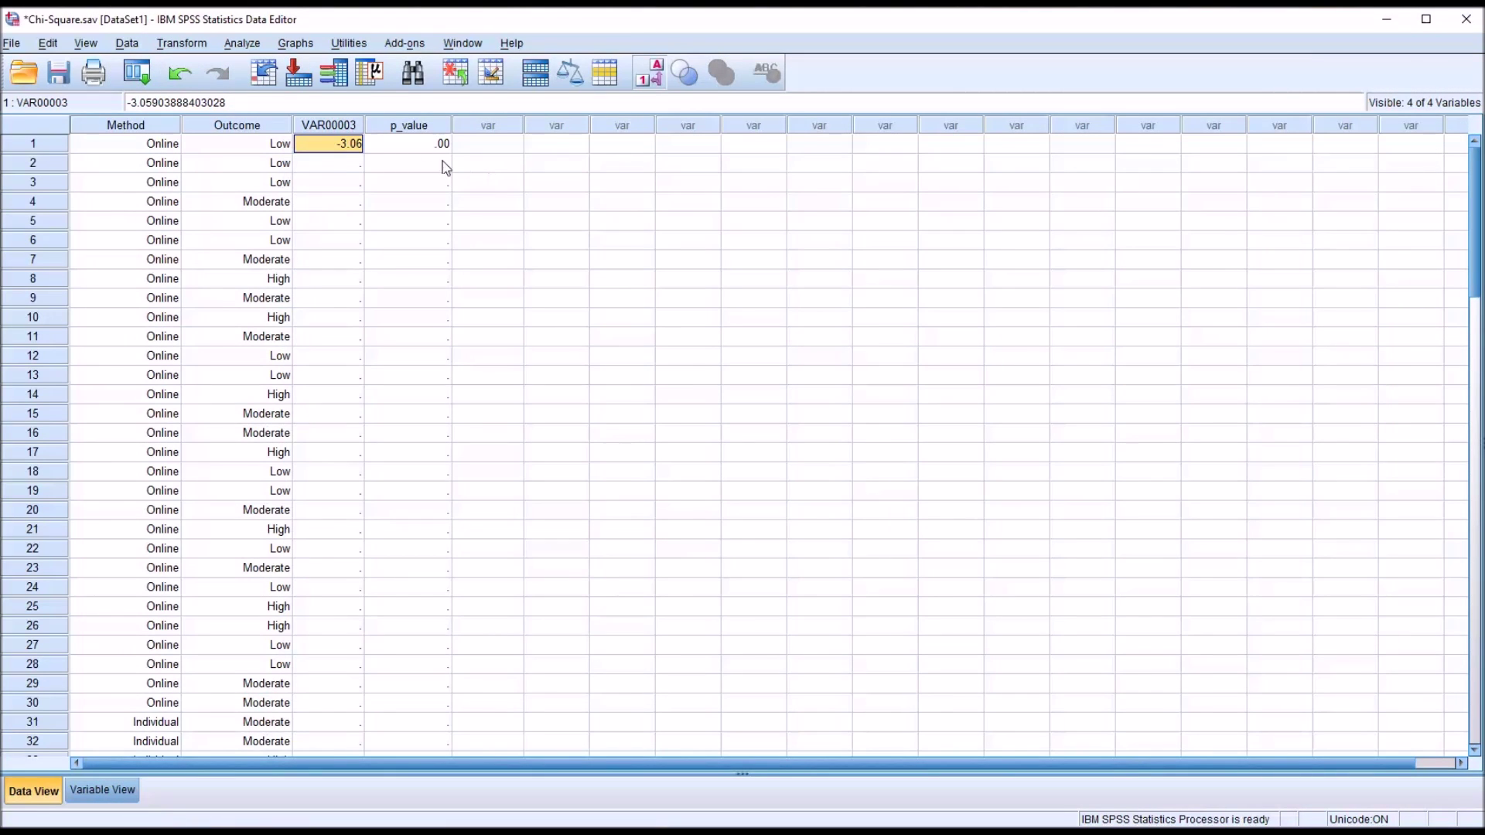
Step: Set the p_value variable to show 5 decimals and return to the data rows
{"action": "left_click", "coordinate": [426, 144]}
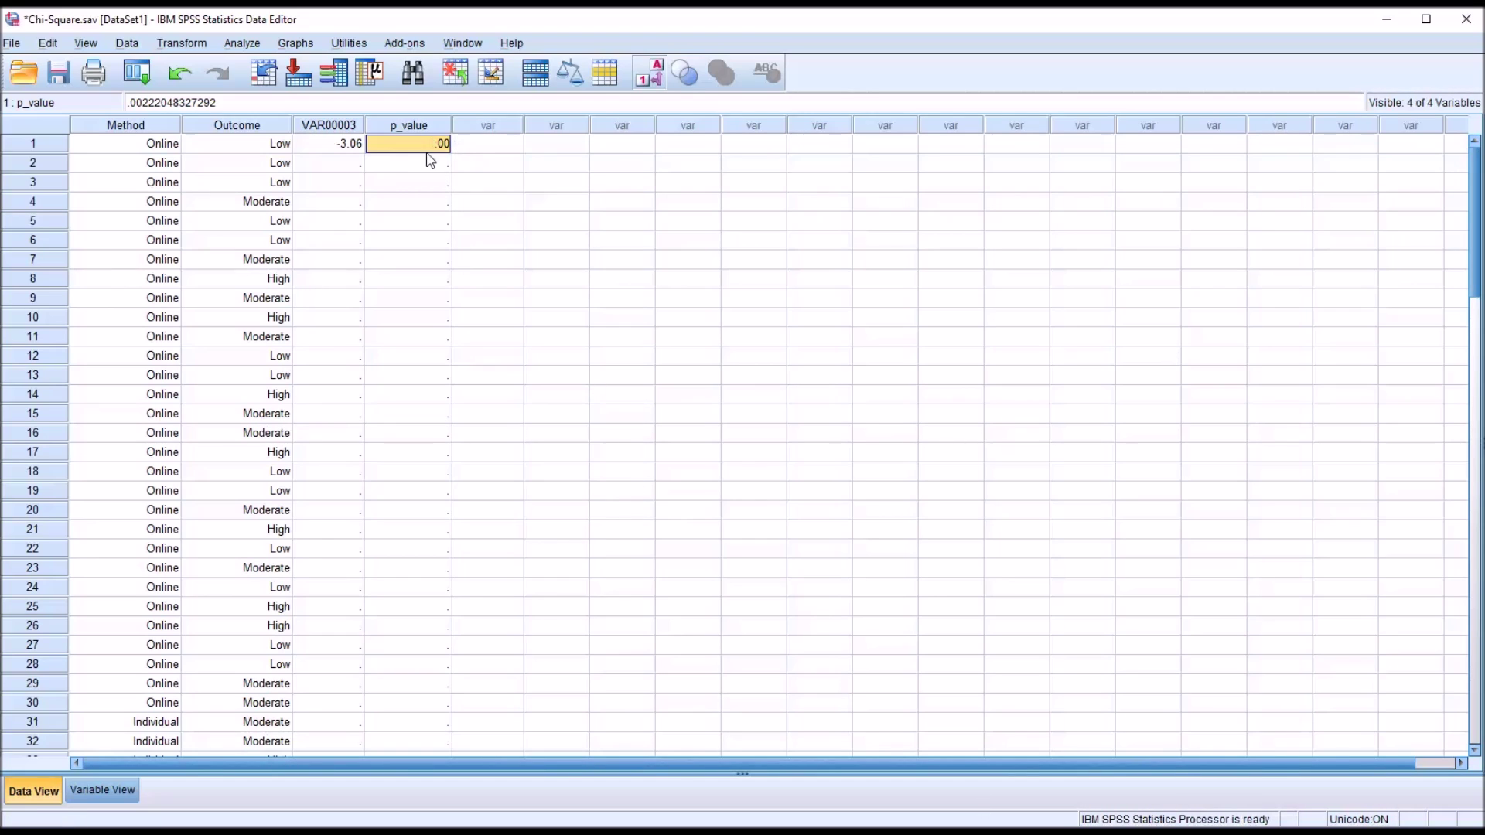
{"action": "left_click", "coordinate": [102, 790]}
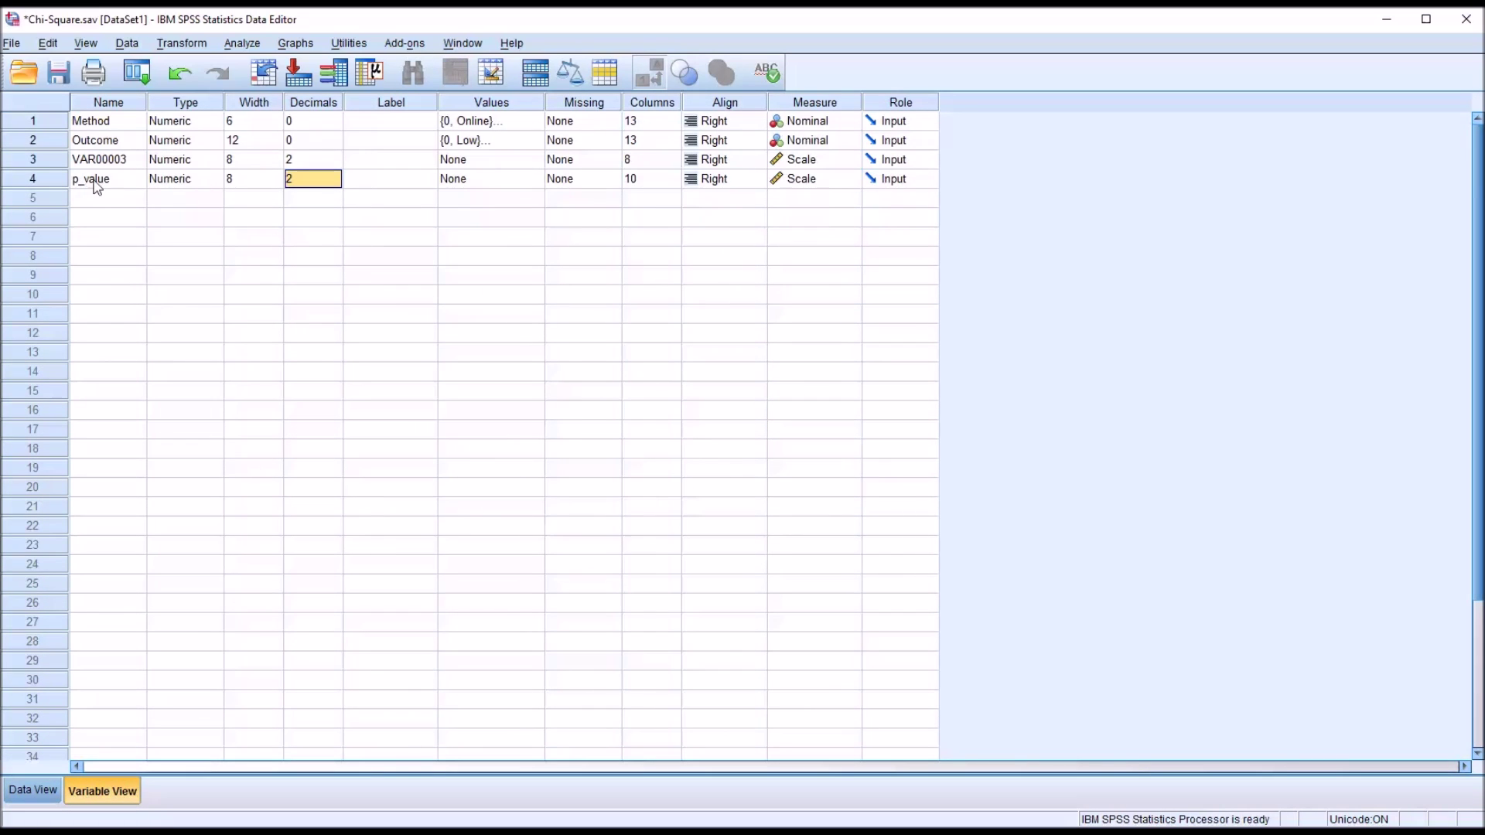
{"action": "left_click", "coordinate": [290, 175]}
{"action": "left_click", "coordinate": [336, 175]}
{"action": "left_click", "coordinate": [336, 175]}
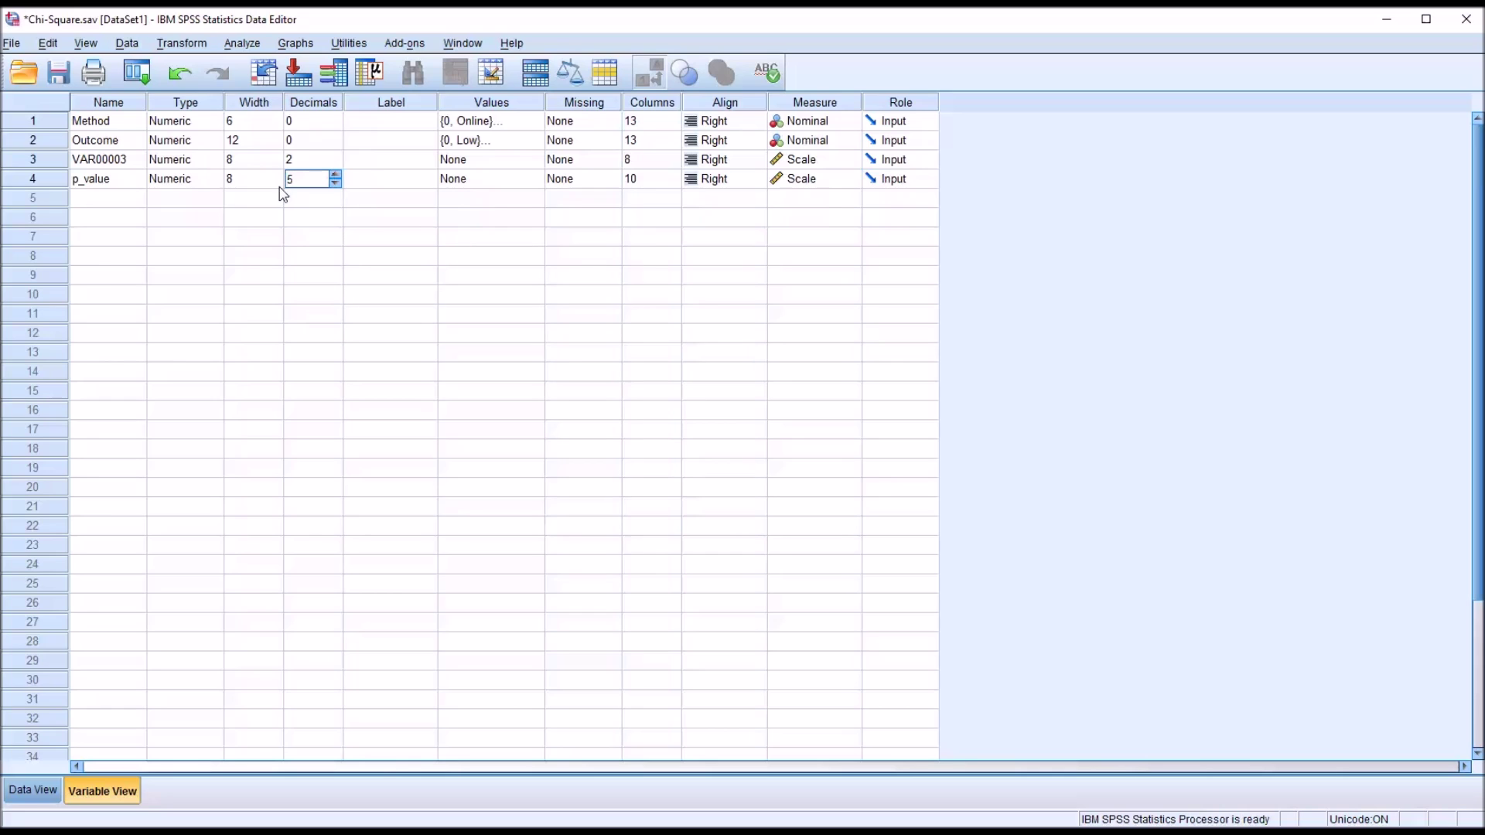
{"action": "left_click", "coordinate": [40, 789]}
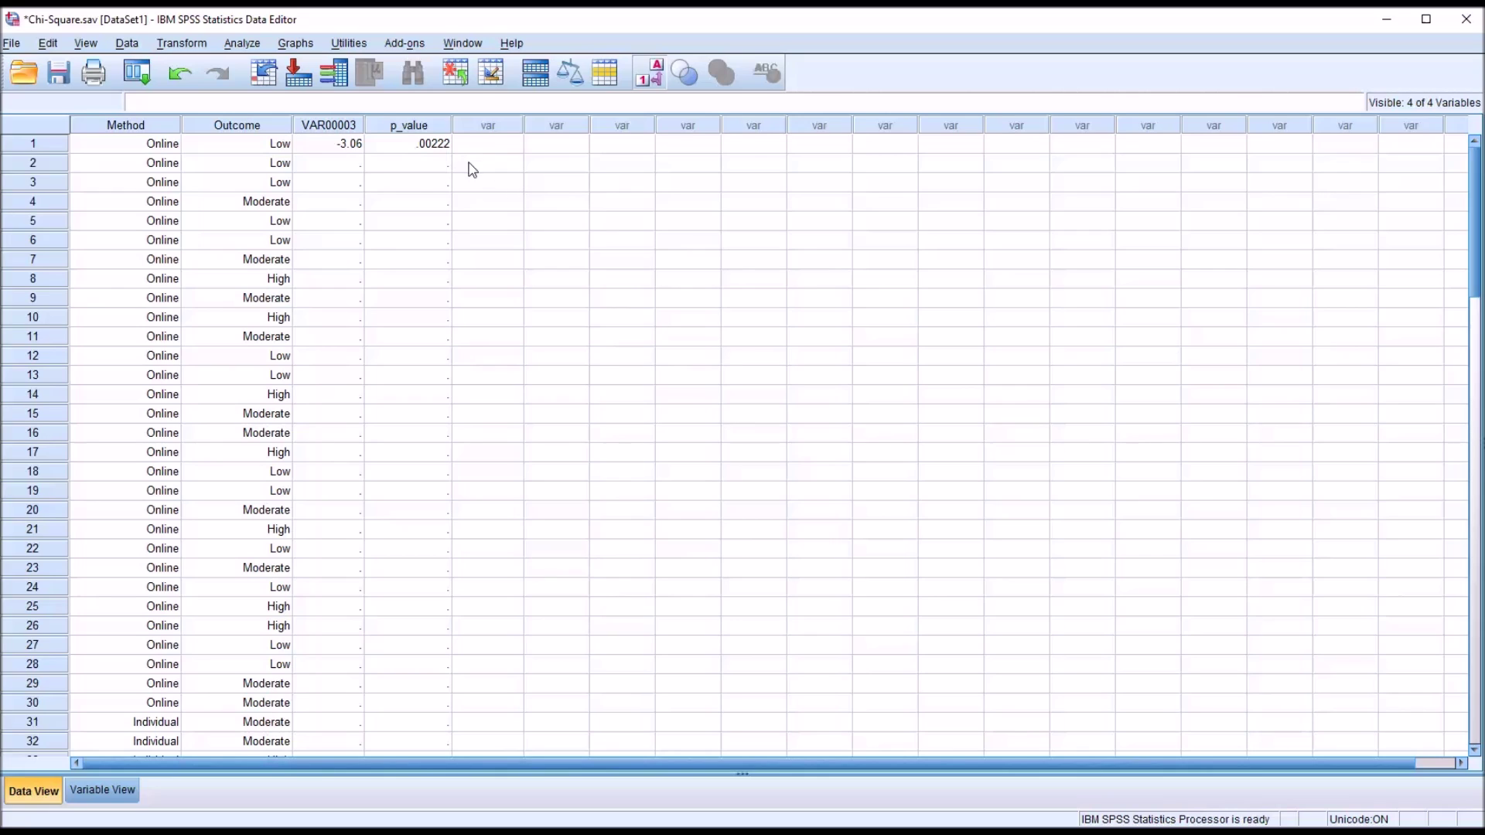
{"action": "left_click", "coordinate": [335, 151]}
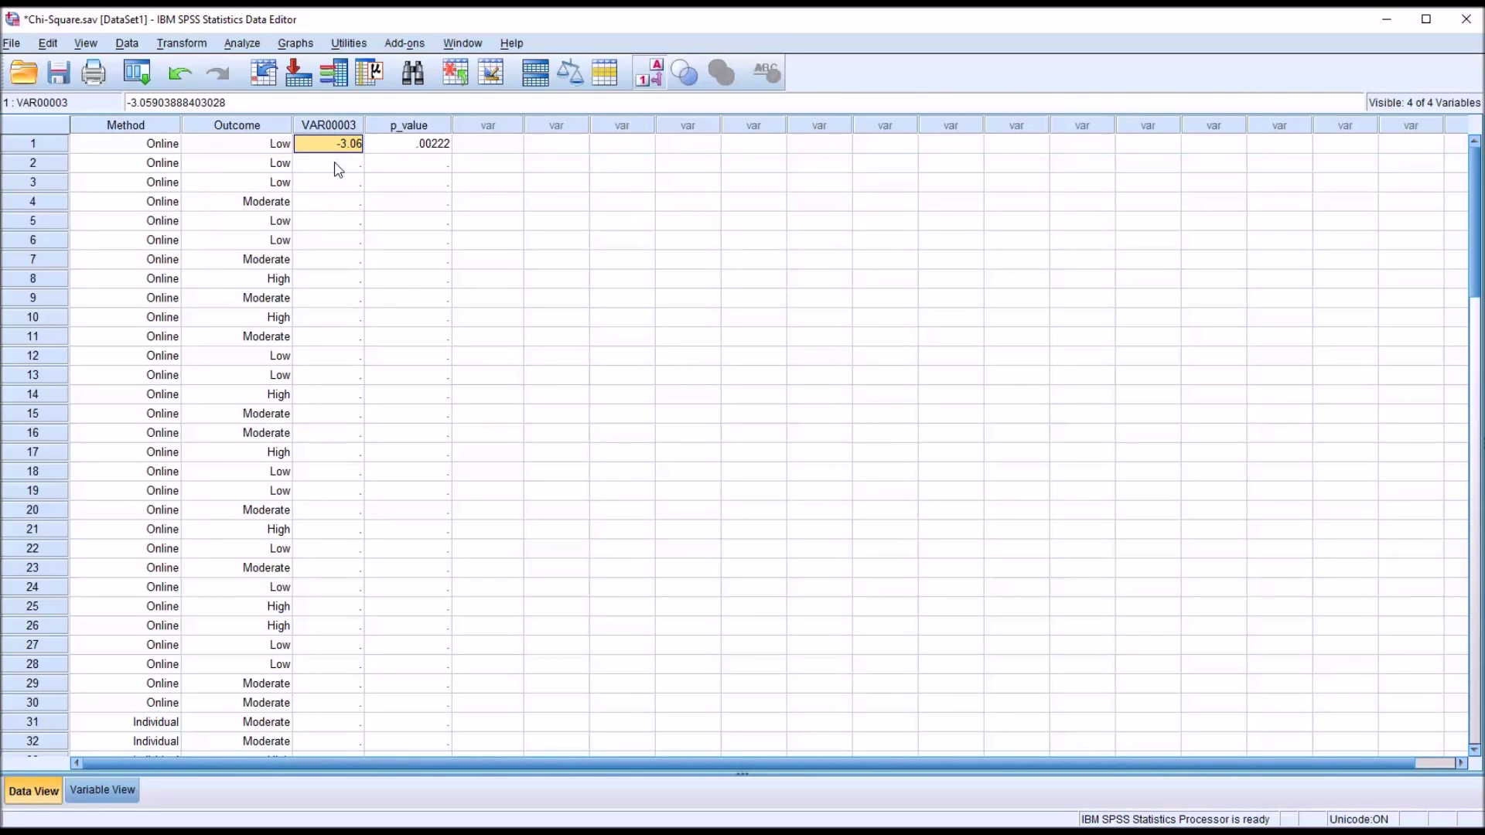
{"action": "left_click", "coordinate": [335, 169]}
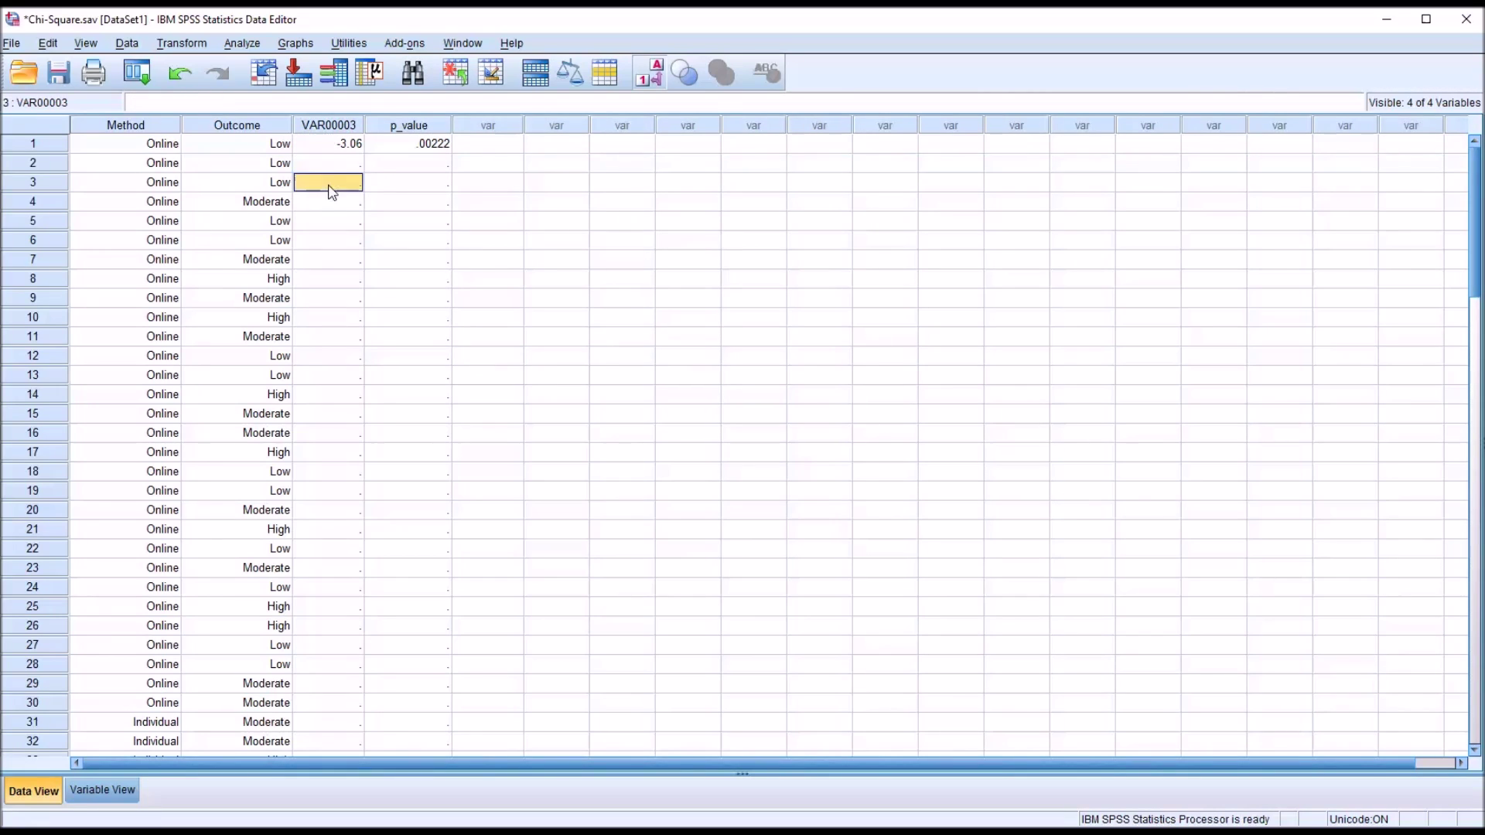
{"action": "left_click", "coordinate": [195, 45]}
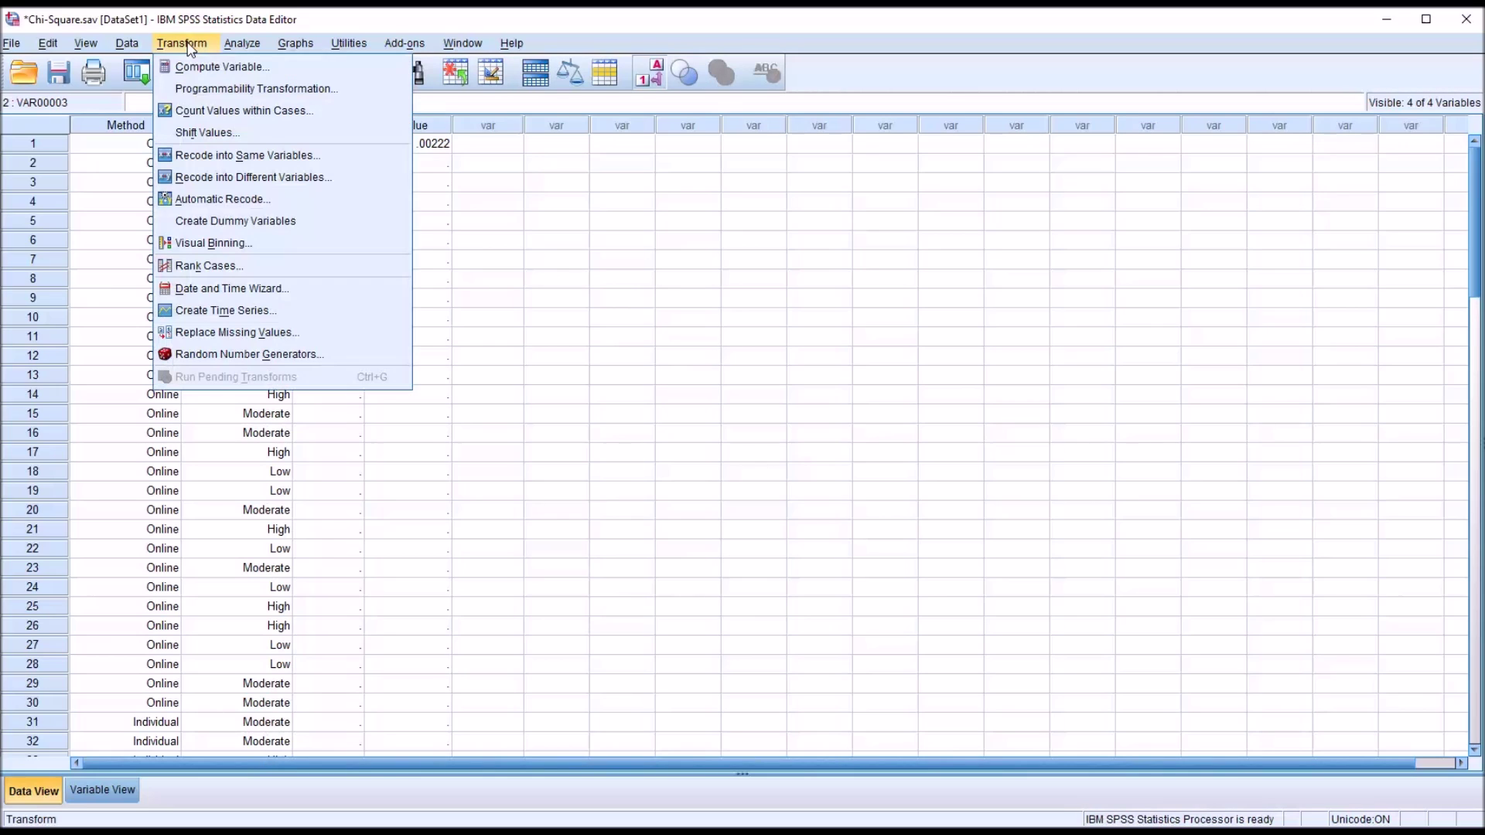
{"action": "left_click", "coordinate": [442, 183]}
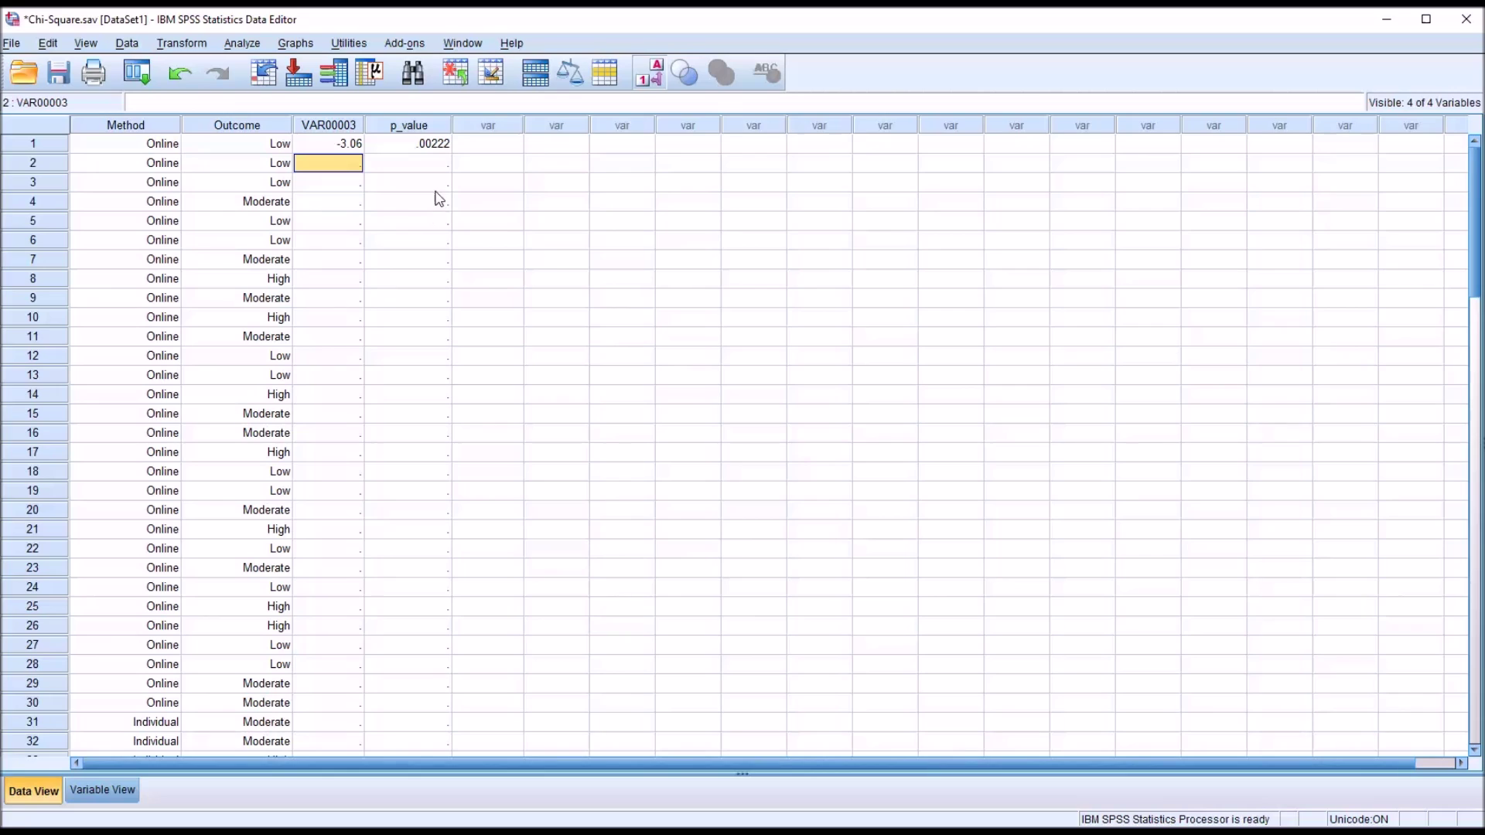